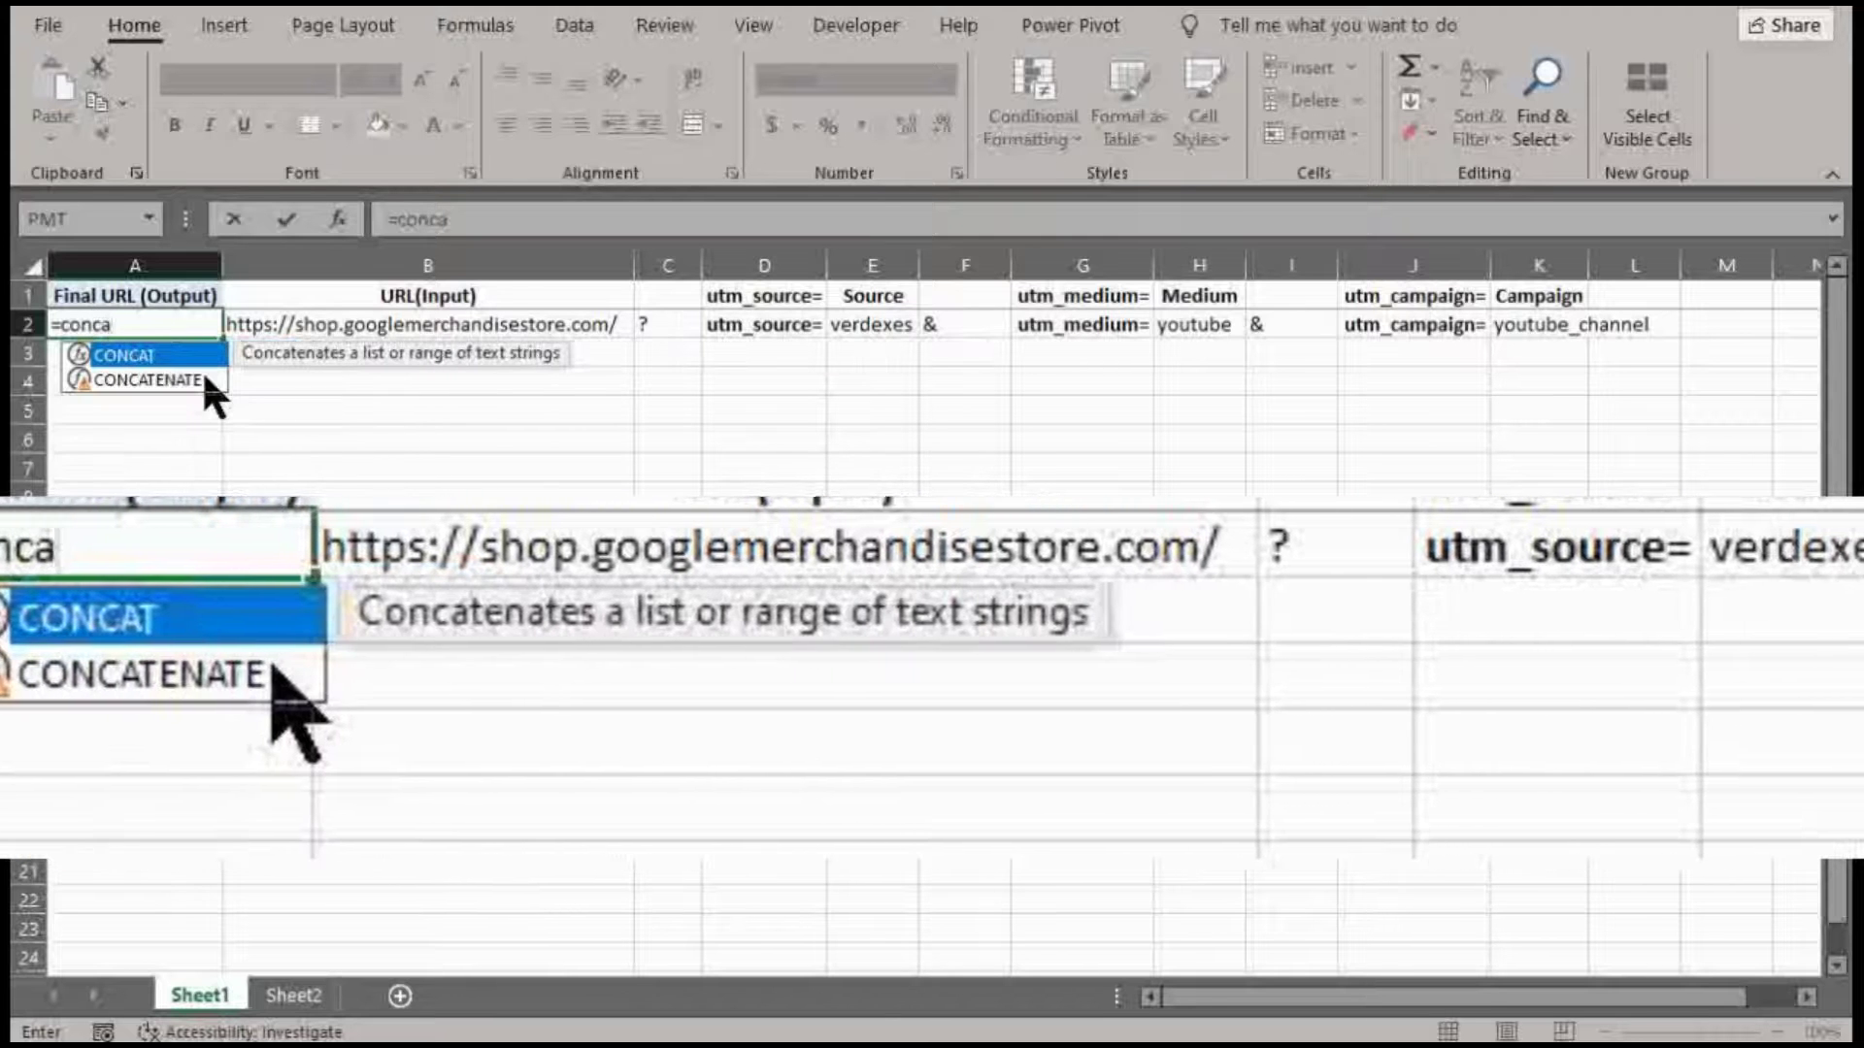
Start a CONCATENATE formula in A2 joining B2, C2, D2 and E2
{"action": "left_click", "coordinate": [204, 378]}
{"action": "double_click", "coordinate": [204, 378]}
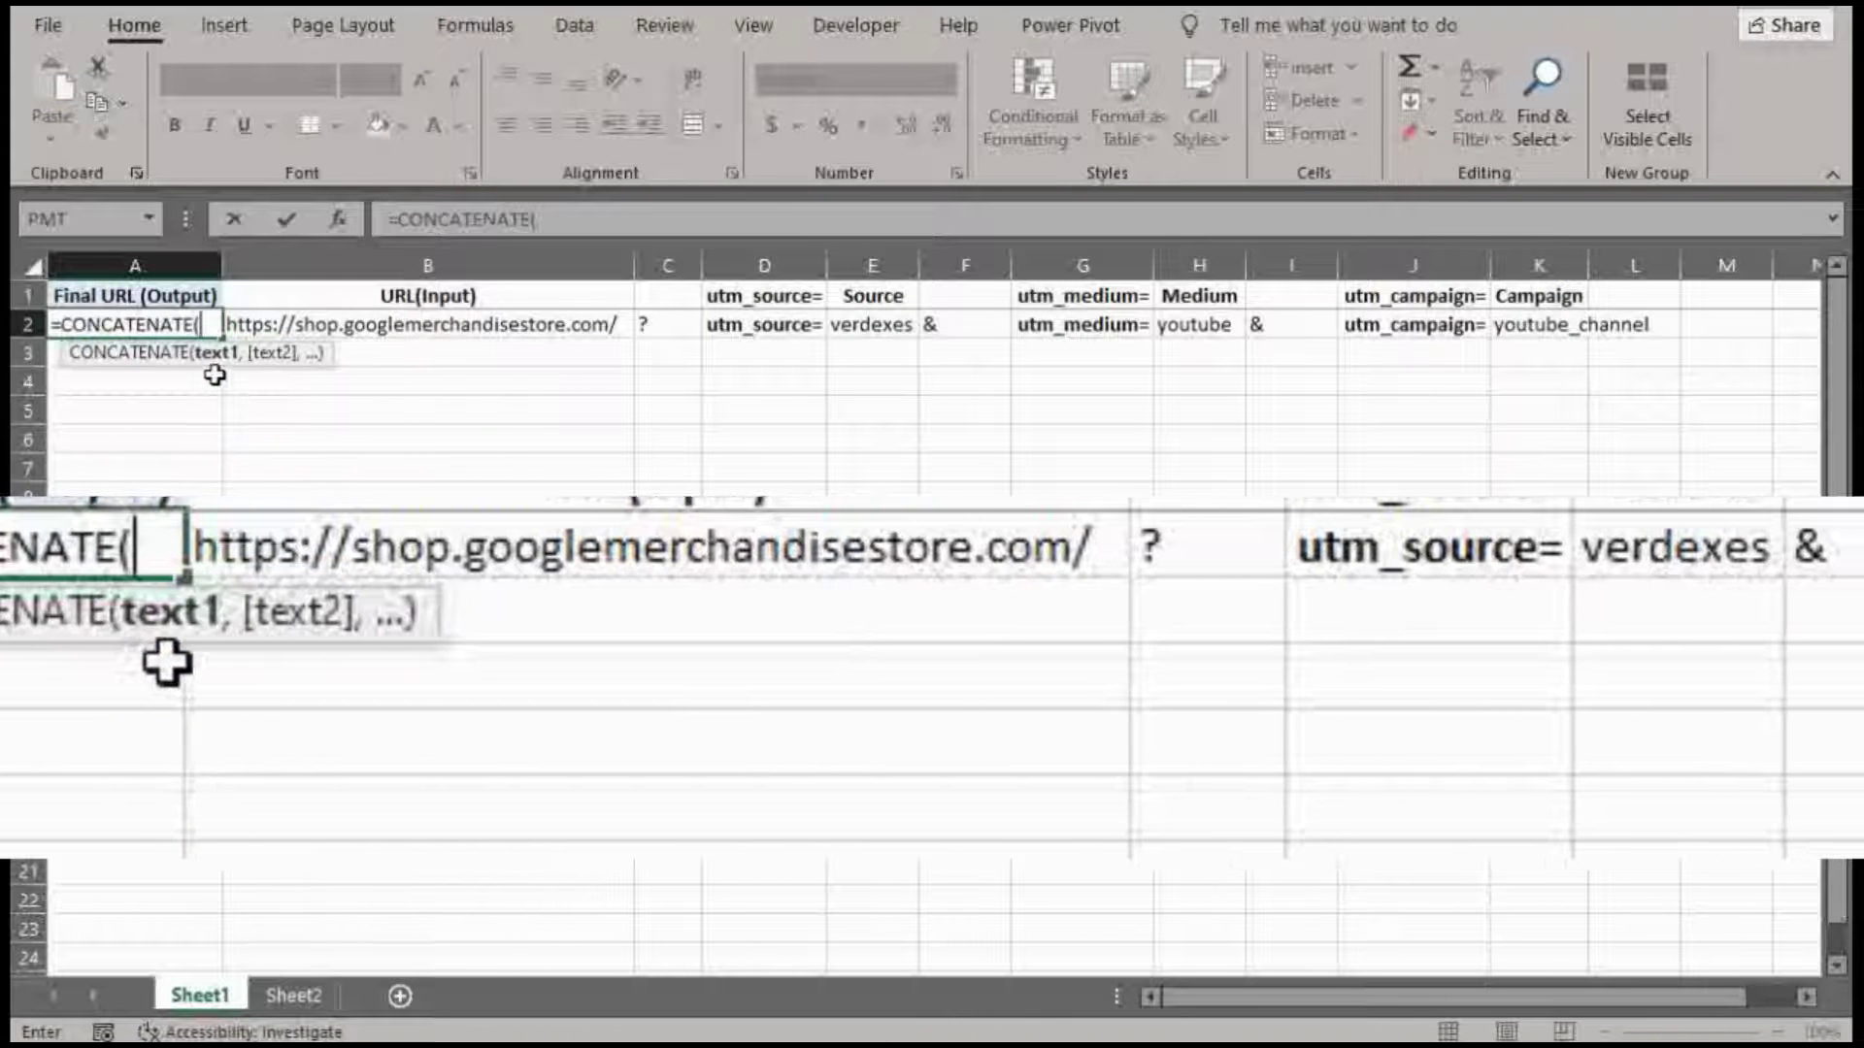
{"action": "left_click", "coordinate": [496, 324]}
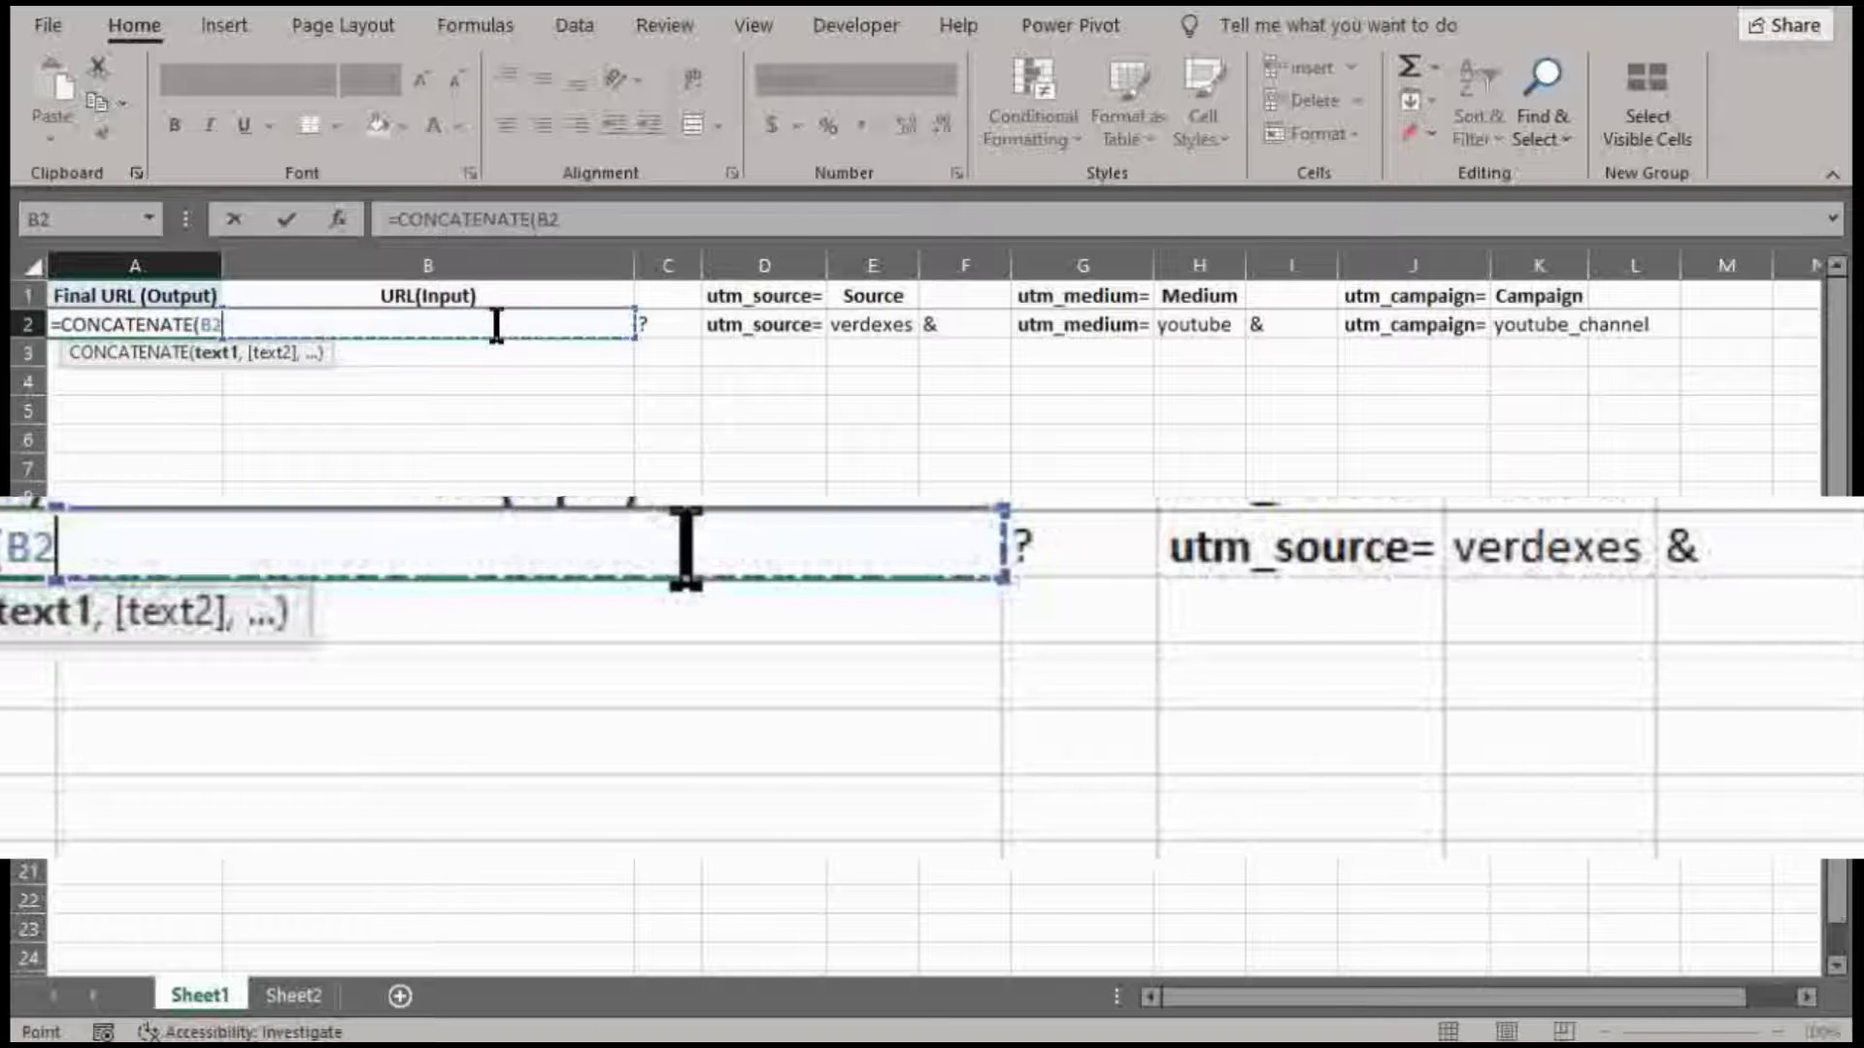
{"action": "type", "text": ","}
{"action": "left_click", "coordinate": [667, 324]}
{"action": "type", "text": ","}
{"action": "left_click", "coordinate": [813, 326]}
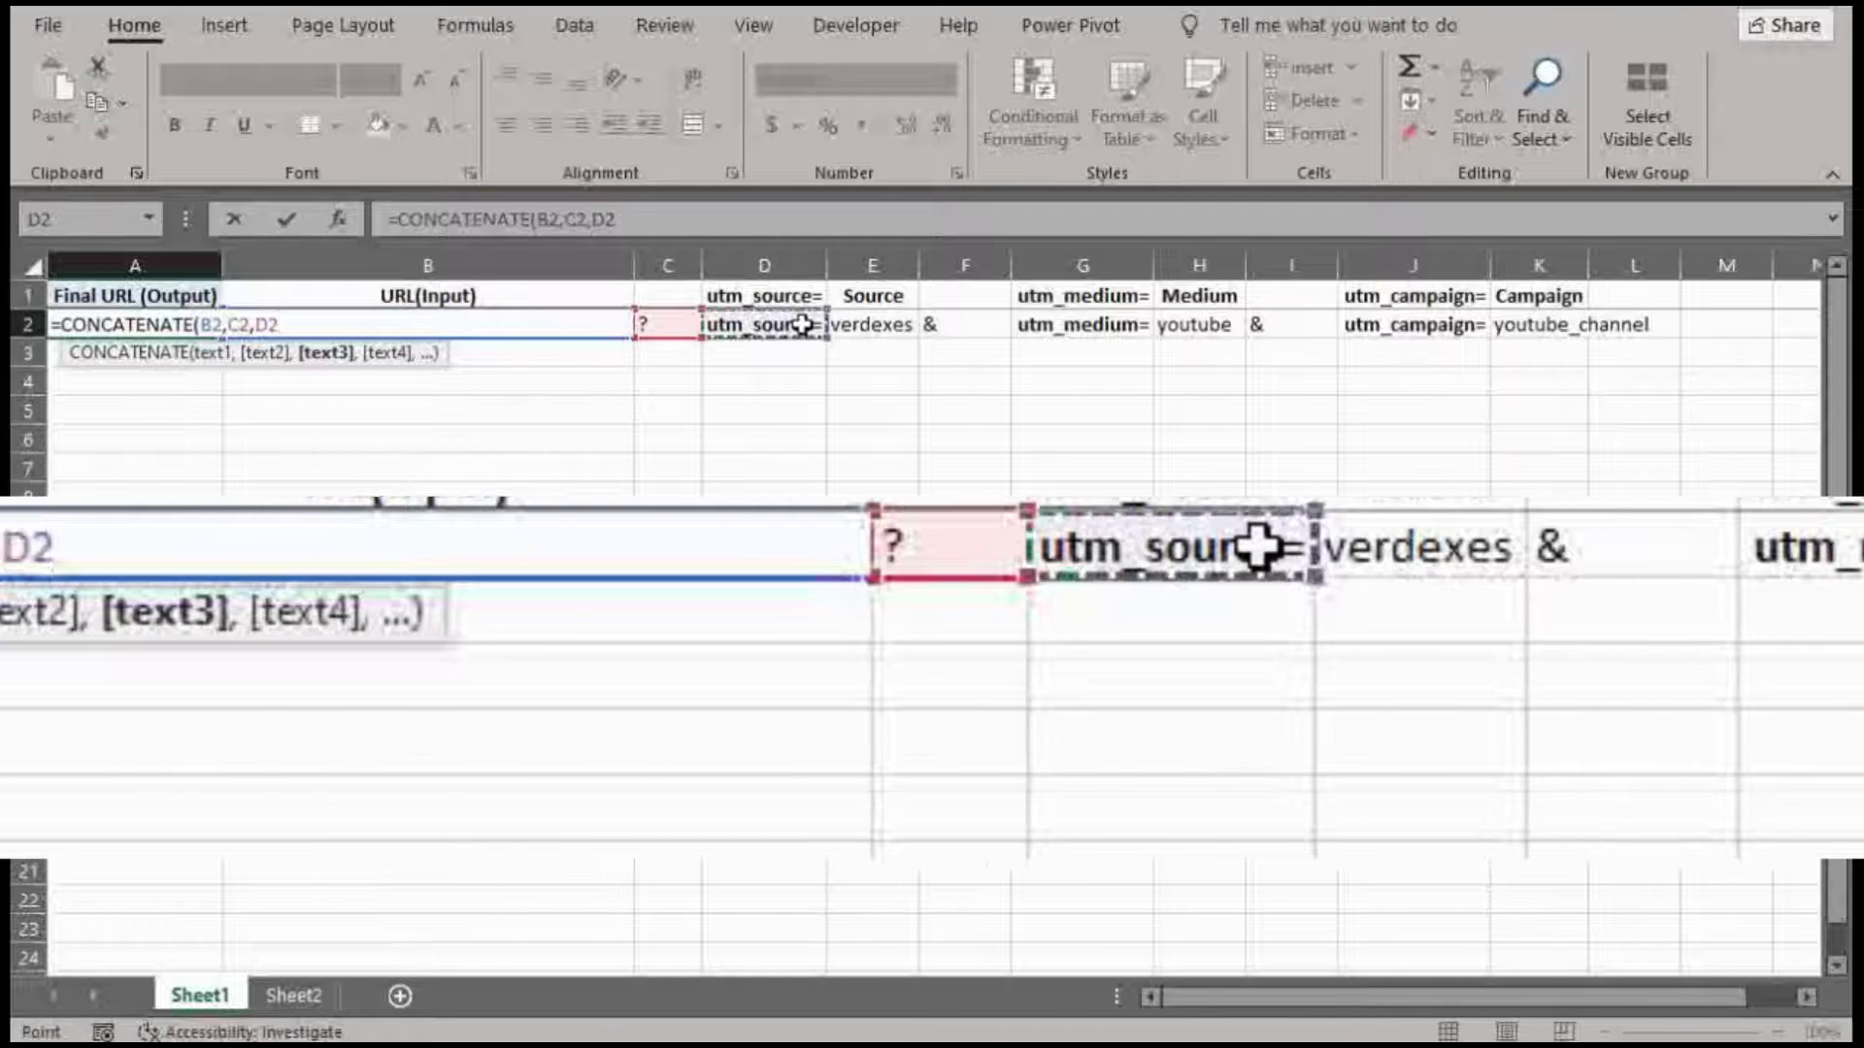
{"action": "type", "text": ","}
{"action": "left_click", "coordinate": [873, 324]}
{"action": "type", "text": ","}
Extend the formula with F2, G2, H2, I2, J2 and K2
{"action": "left_click", "coordinate": [956, 320]}
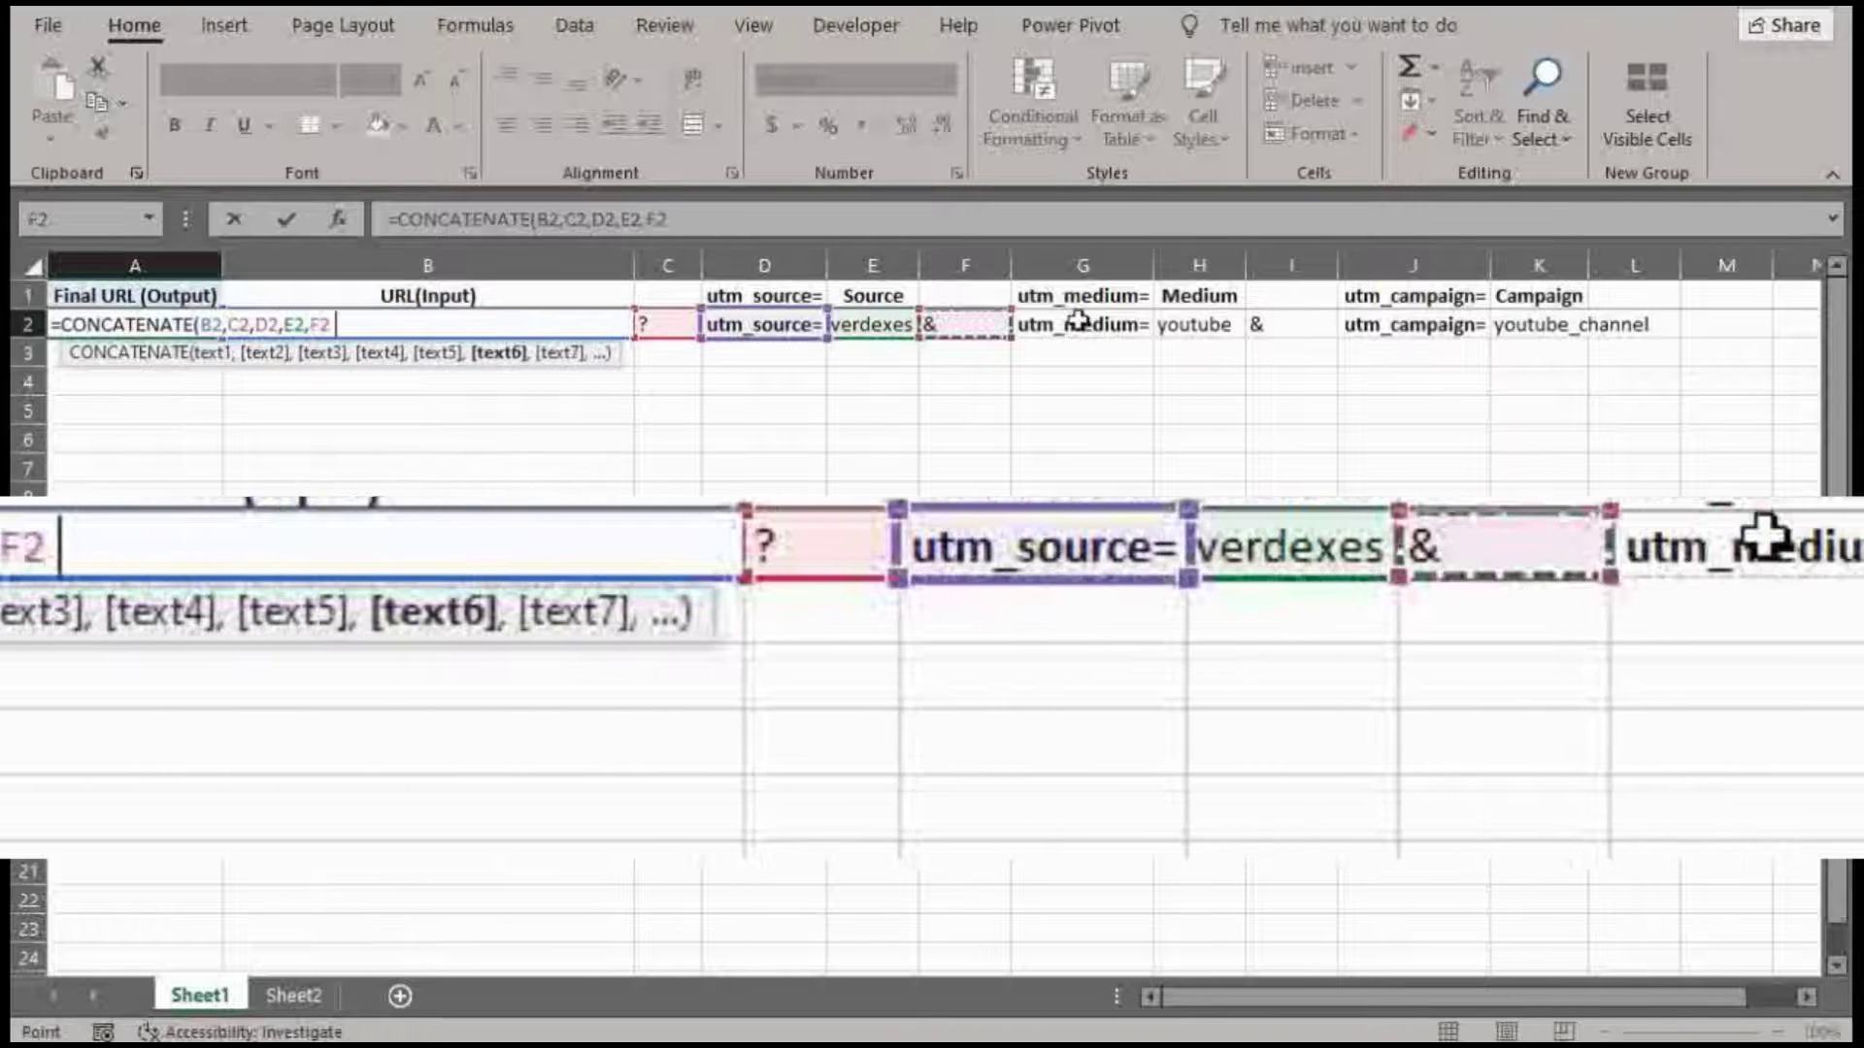
{"action": "type", "text": ","}
{"action": "left_click", "coordinate": [1082, 325]}
{"action": "type", "text": ","}
{"action": "left_click", "coordinate": [1204, 324]}
{"action": "type", "text": ","}
{"action": "left_click", "coordinate": [1291, 324]}
{"action": "type", "text": ","}
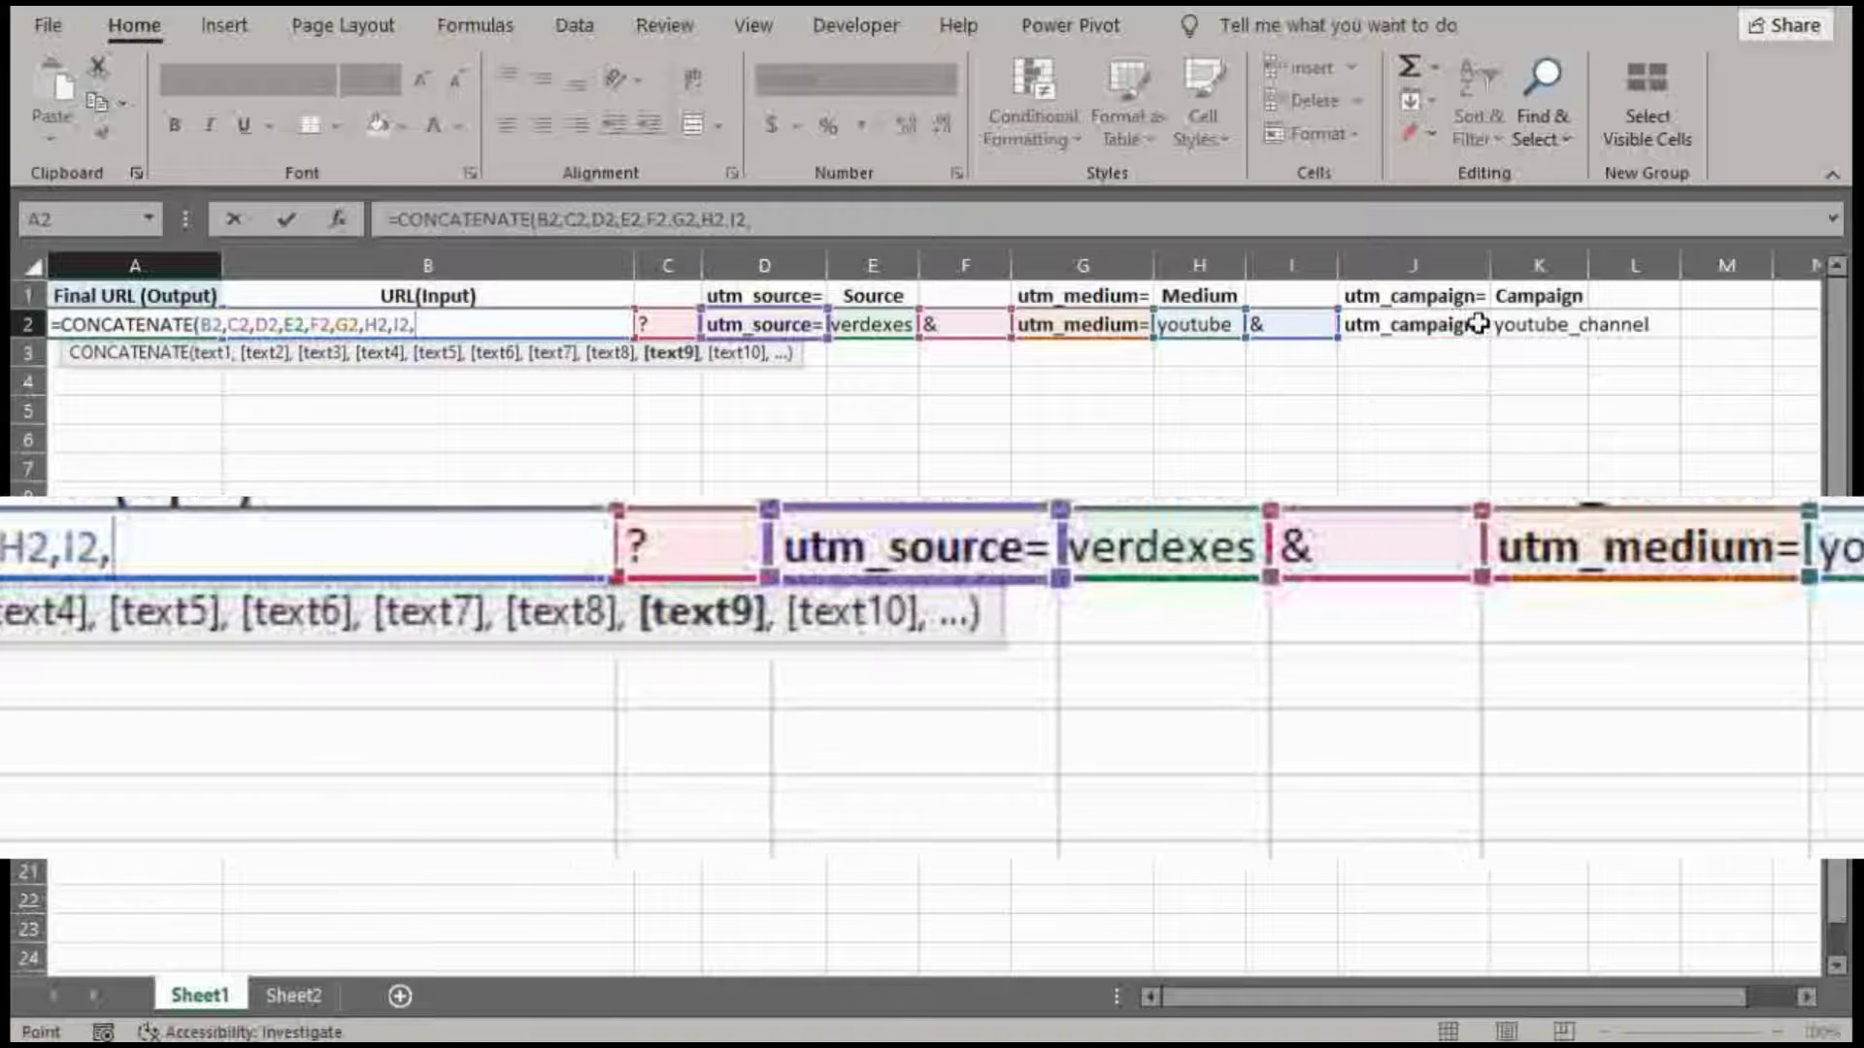
{"action": "left_click", "coordinate": [1456, 324]}
{"action": "type", "text": ","}
{"action": "left_click", "coordinate": [1538, 324]}
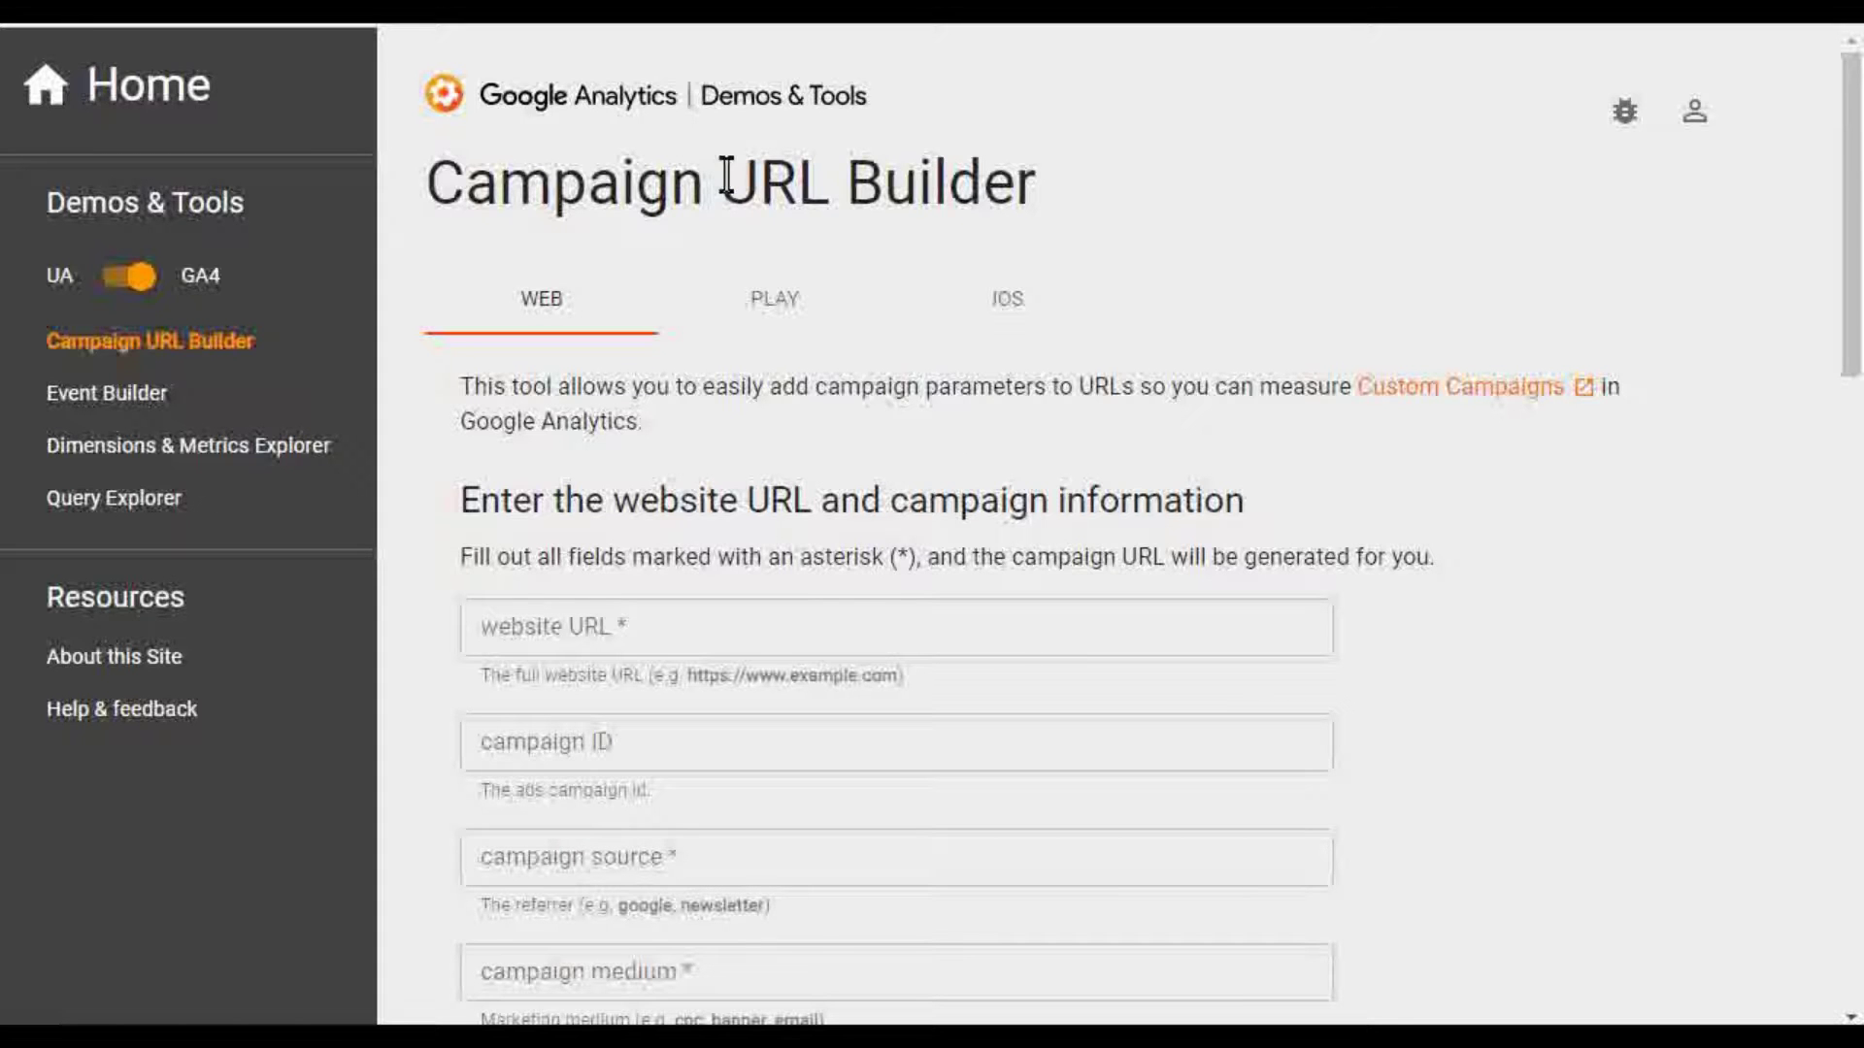
{"action": "scroll", "coordinate": [719, 471], "scroll_direction": "down", "scroll_amount": 3}
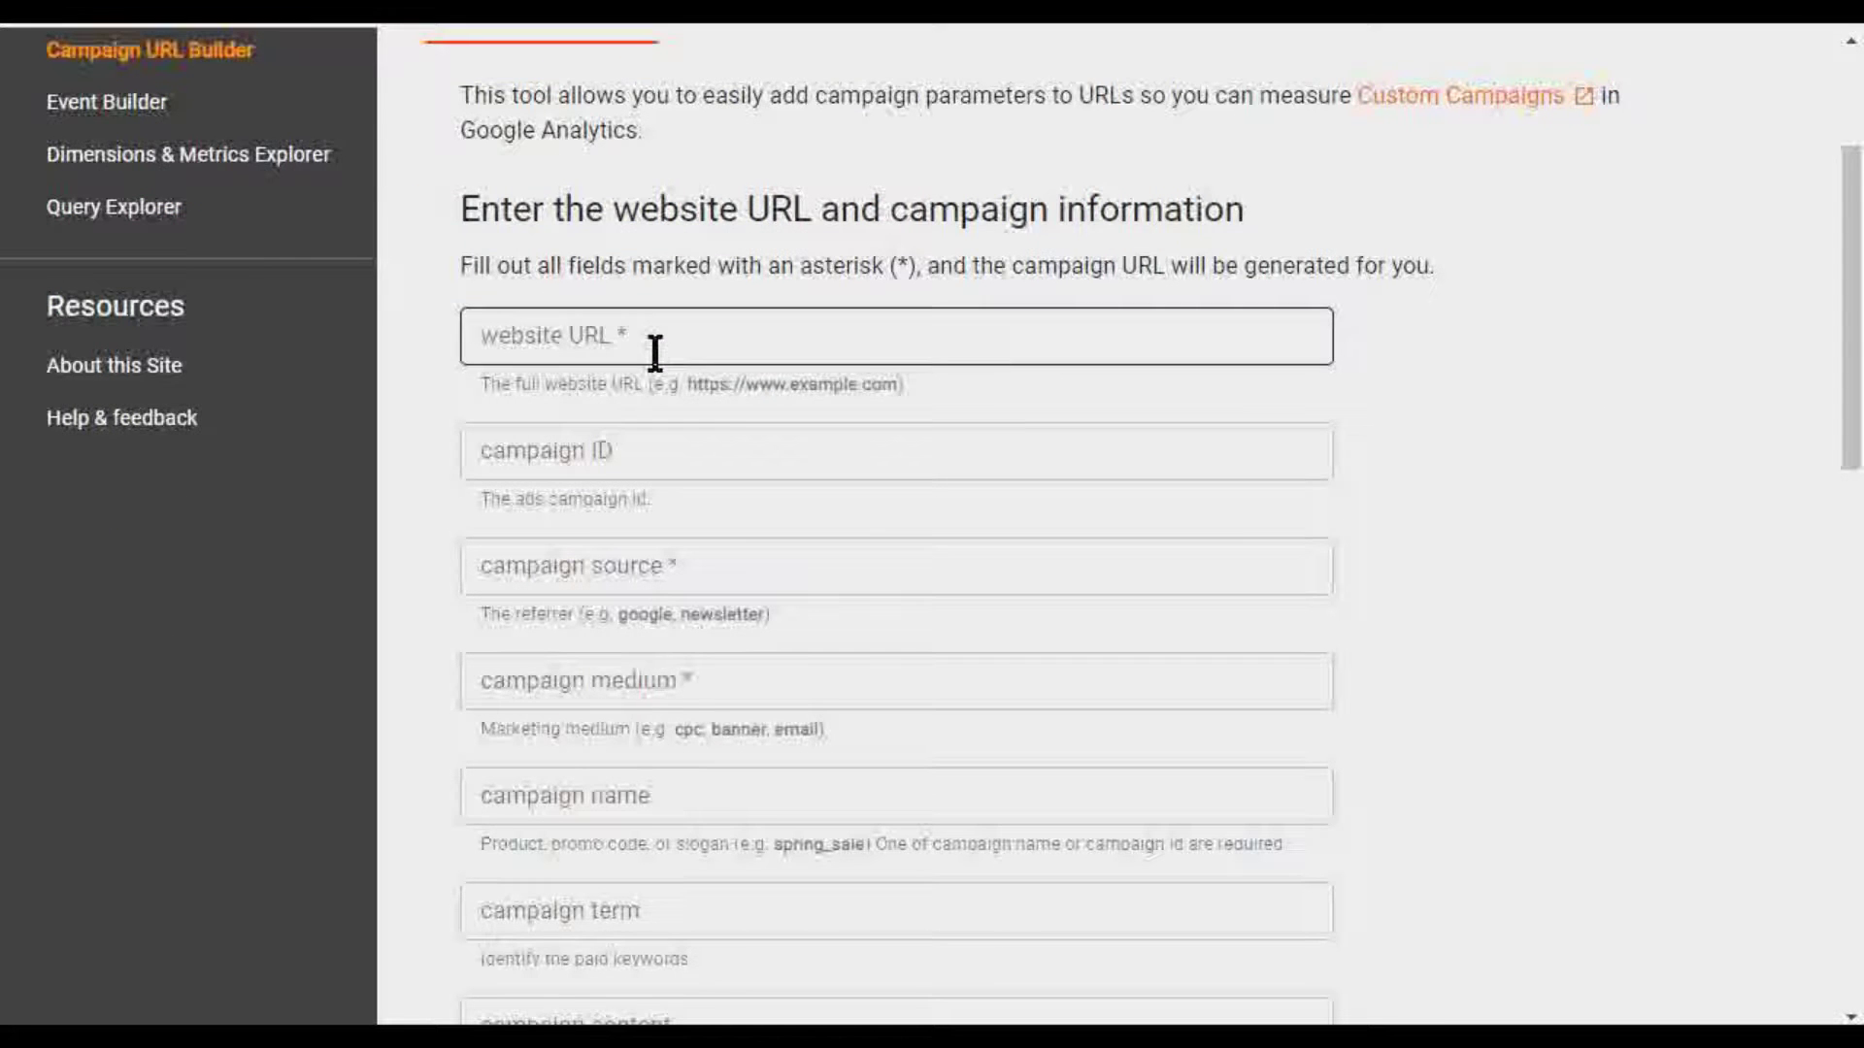
{"action": "scroll", "coordinate": [732, 440], "scroll_direction": "down", "scroll_amount": 2}
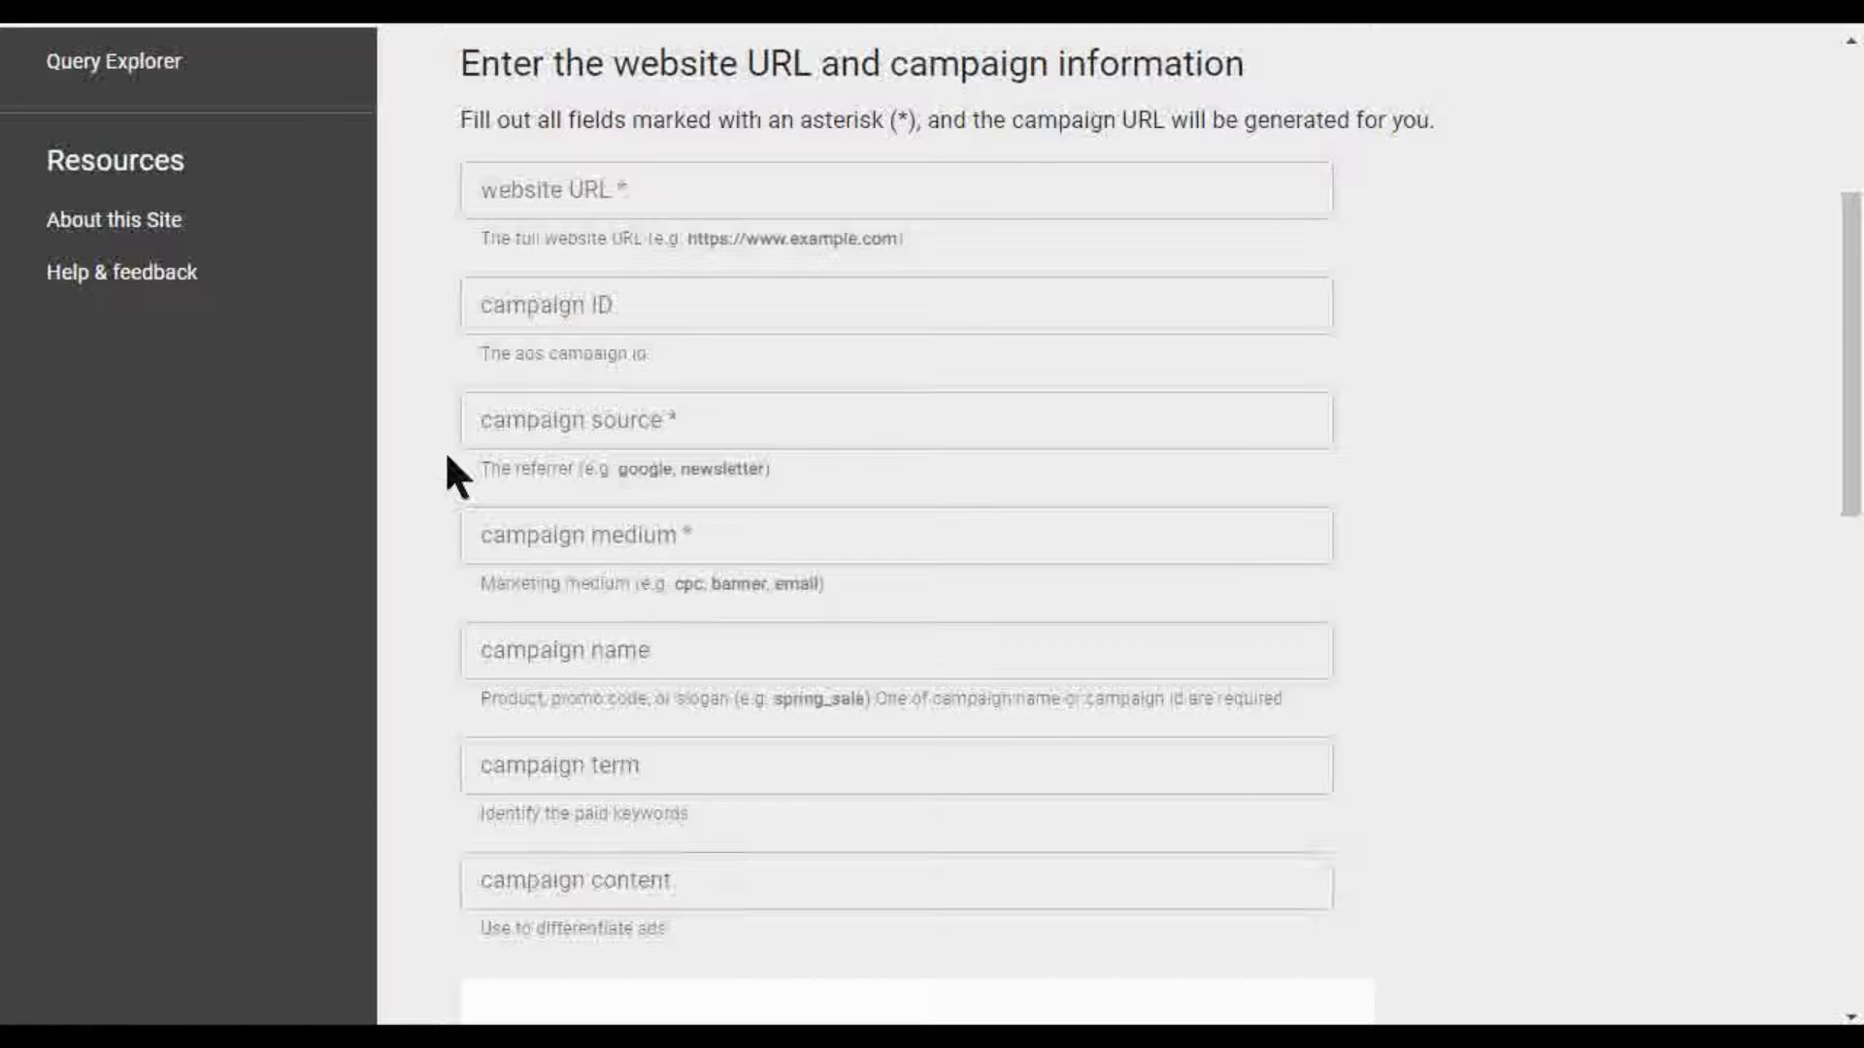
{"action": "scroll", "coordinate": [657, 602], "scroll_direction": "down", "scroll_amount": 4}
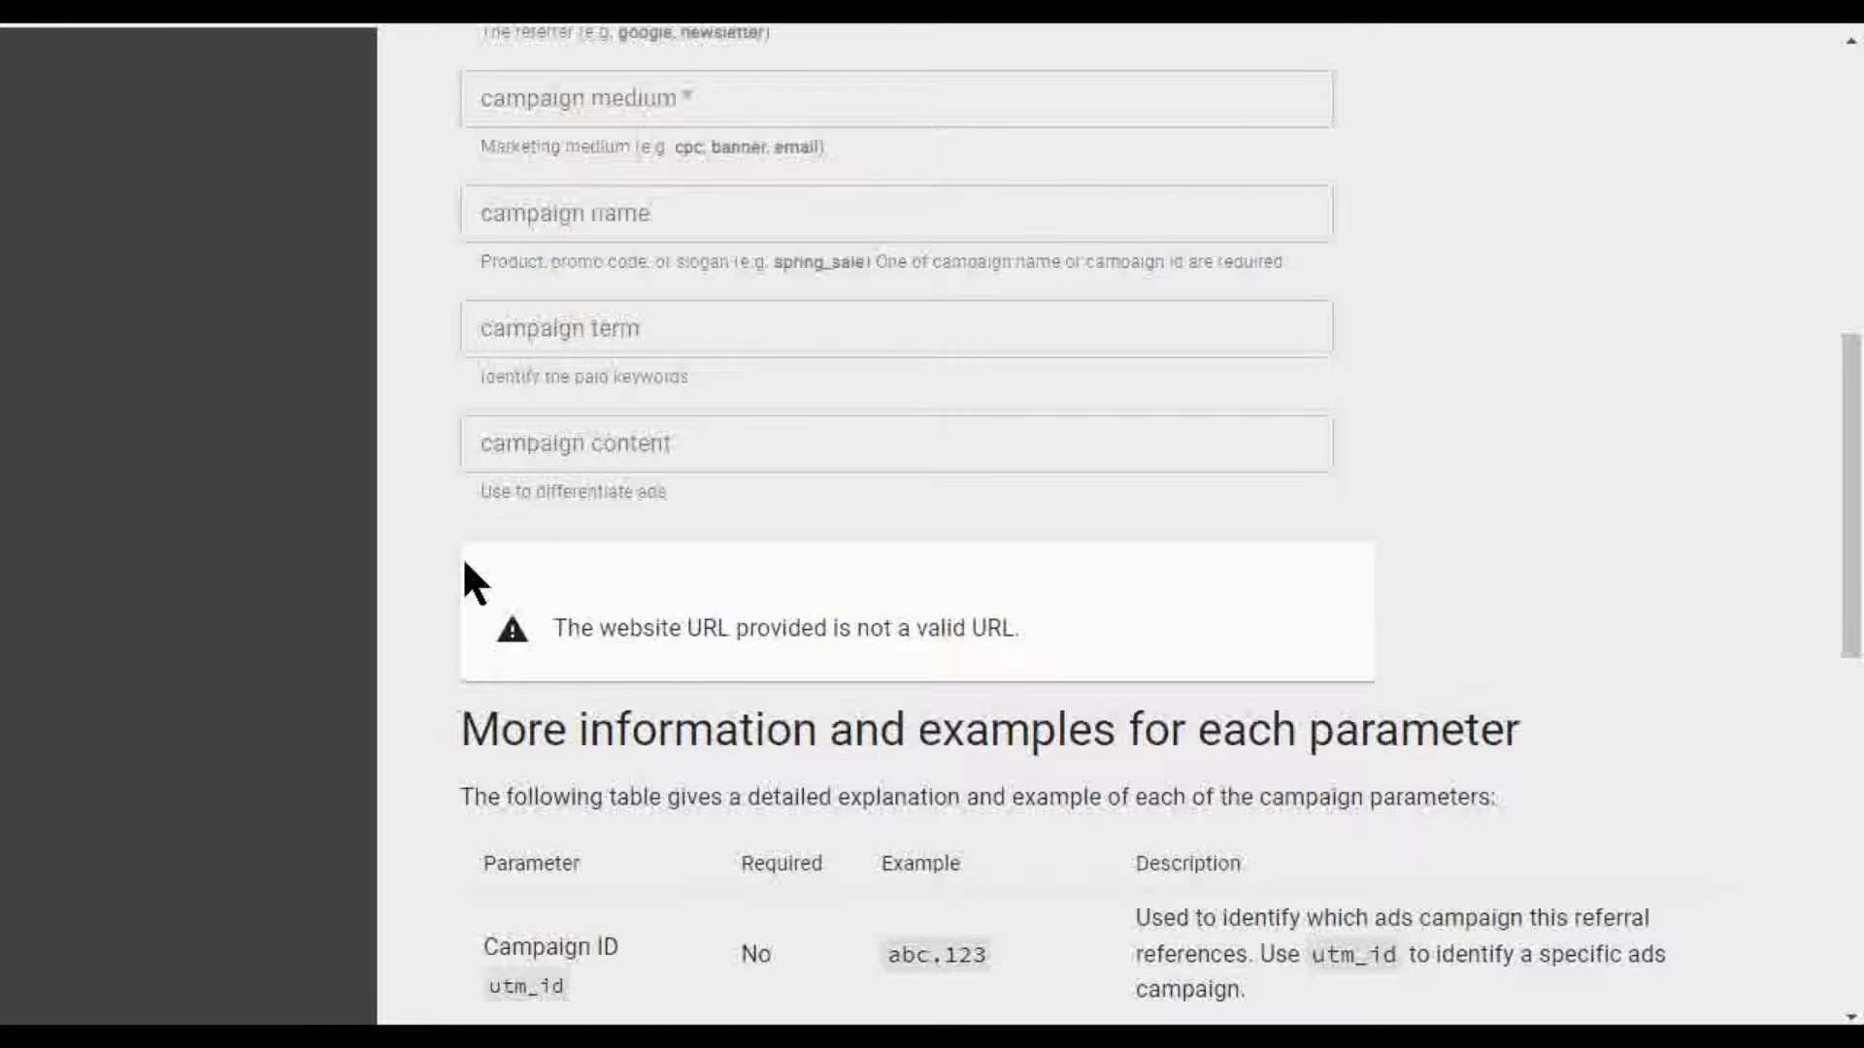
{"action": "scroll", "coordinate": [418, 544], "scroll_direction": "up", "scroll_amount": 4}
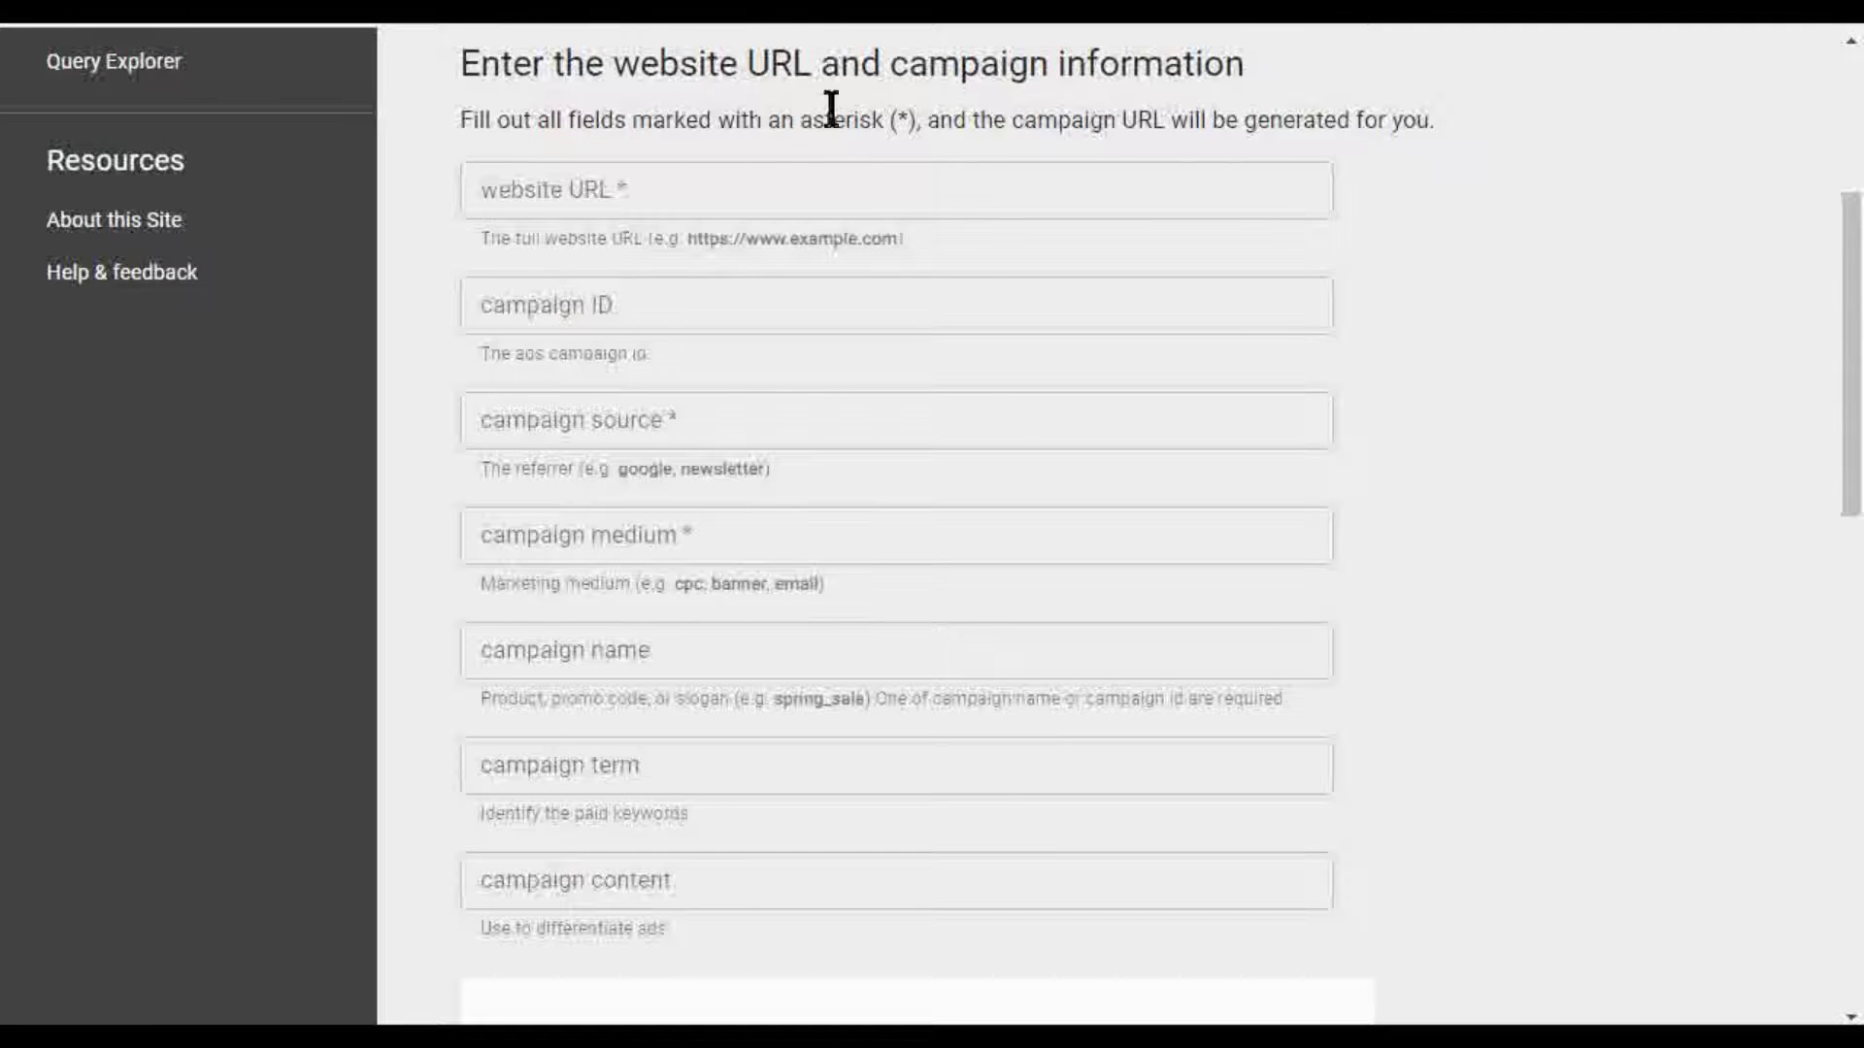
{"action": "left_click", "coordinate": [501, 326]}
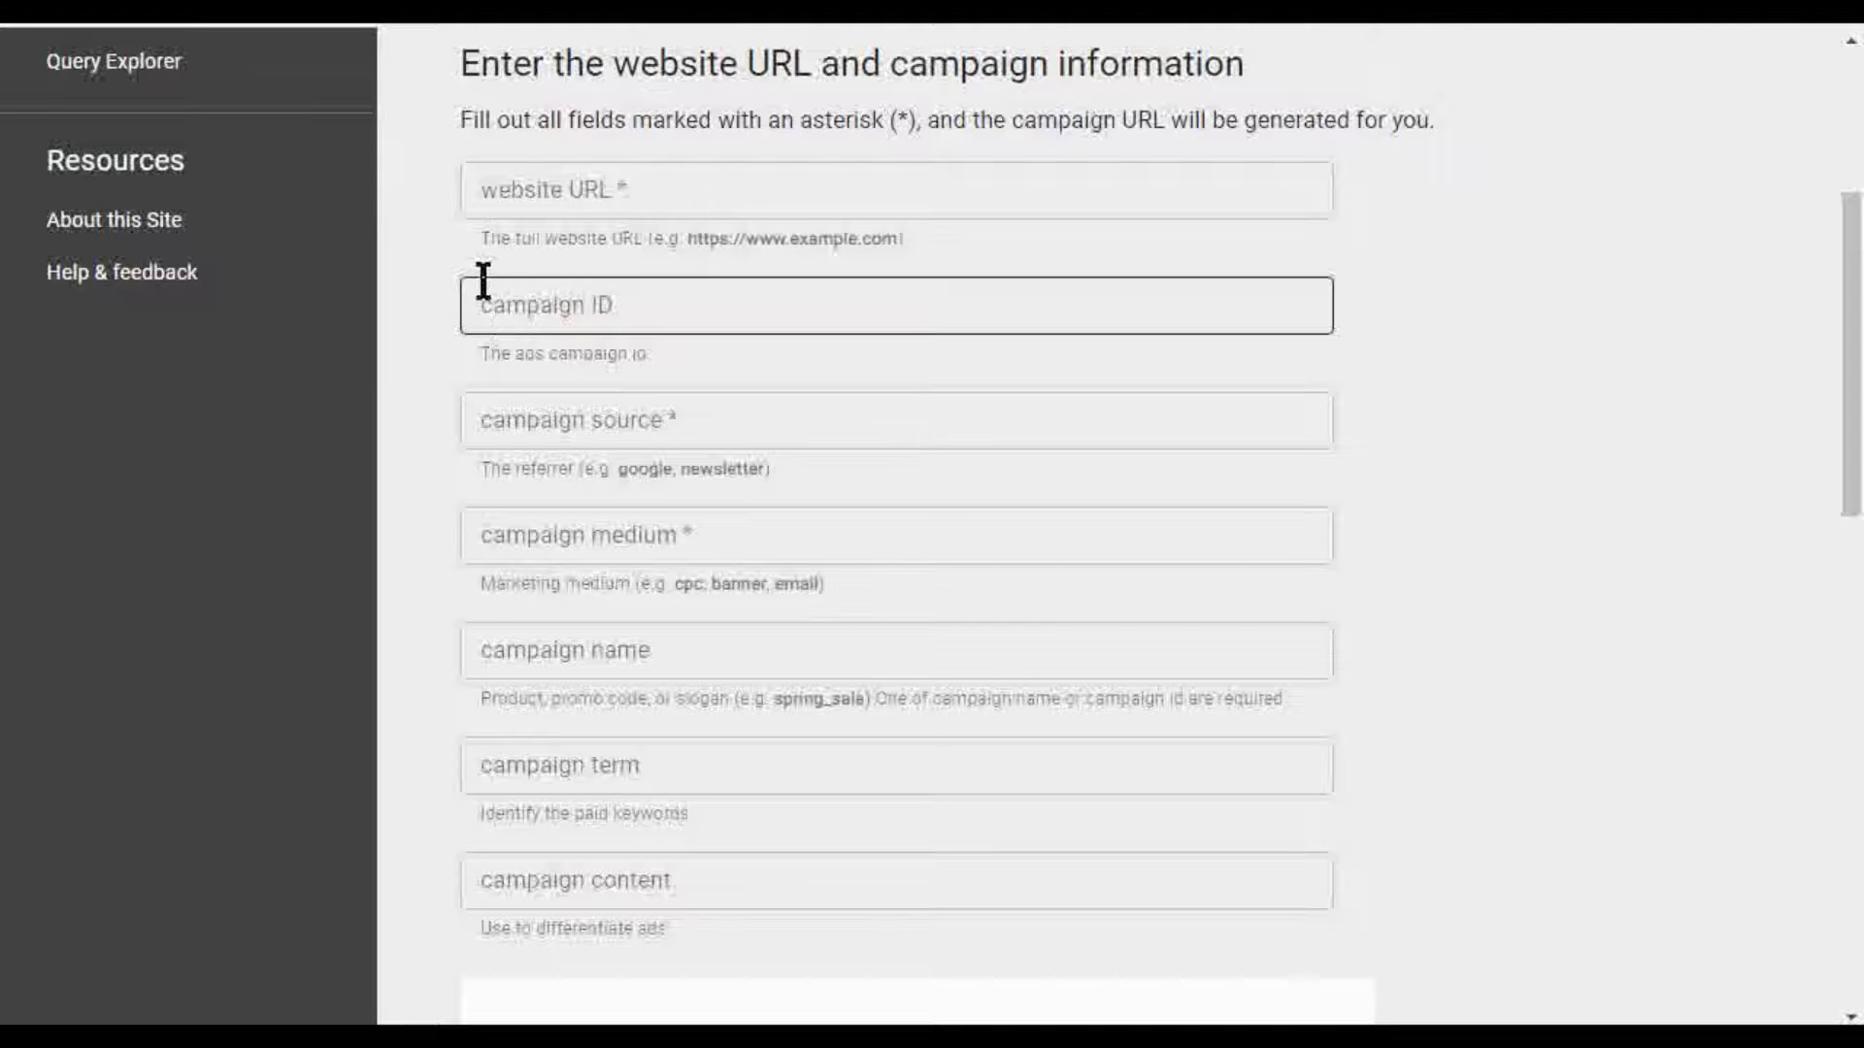
{"action": "left_click", "coordinate": [470, 187]}
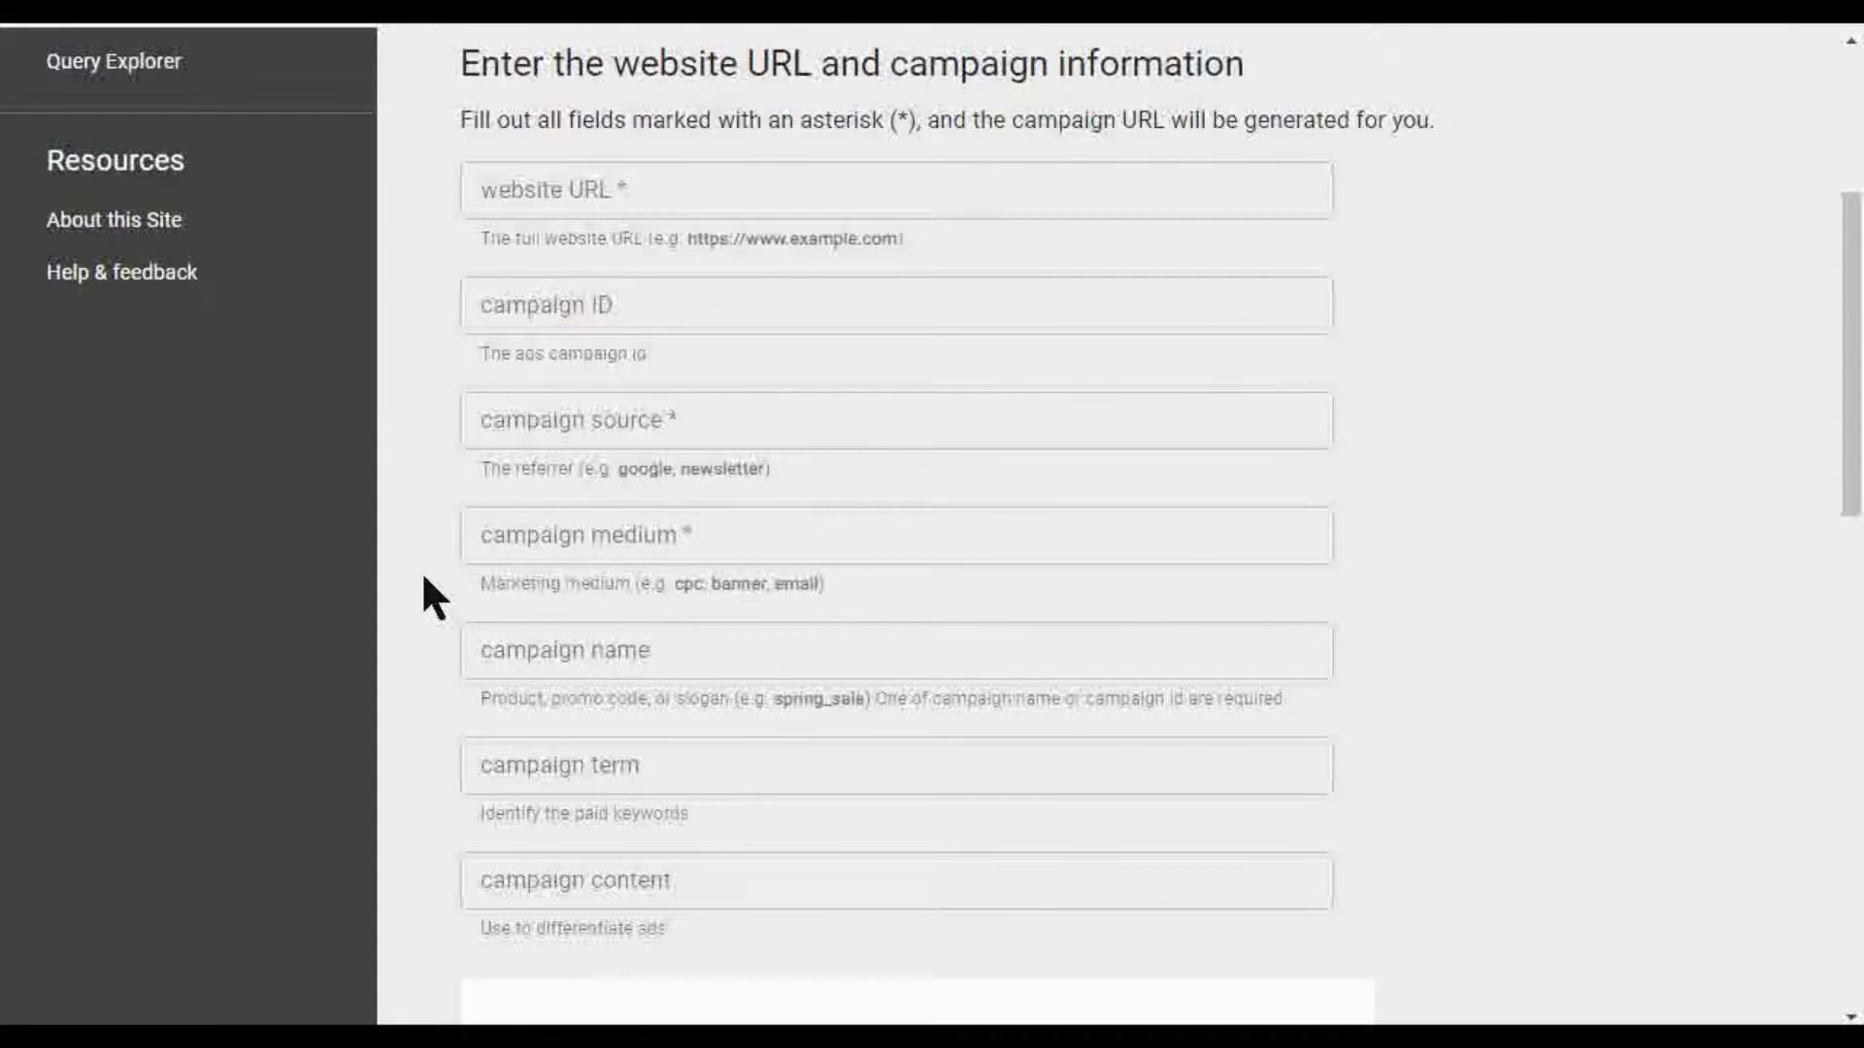
{"action": "scroll", "coordinate": [421, 582], "scroll_direction": "up", "scroll_amount": 3}
{"action": "scroll", "coordinate": [446, 330], "scroll_direction": "down", "scroll_amount": 10}
{"action": "scroll", "coordinate": [439, 332], "scroll_direction": "down", "scroll_amount": 5}
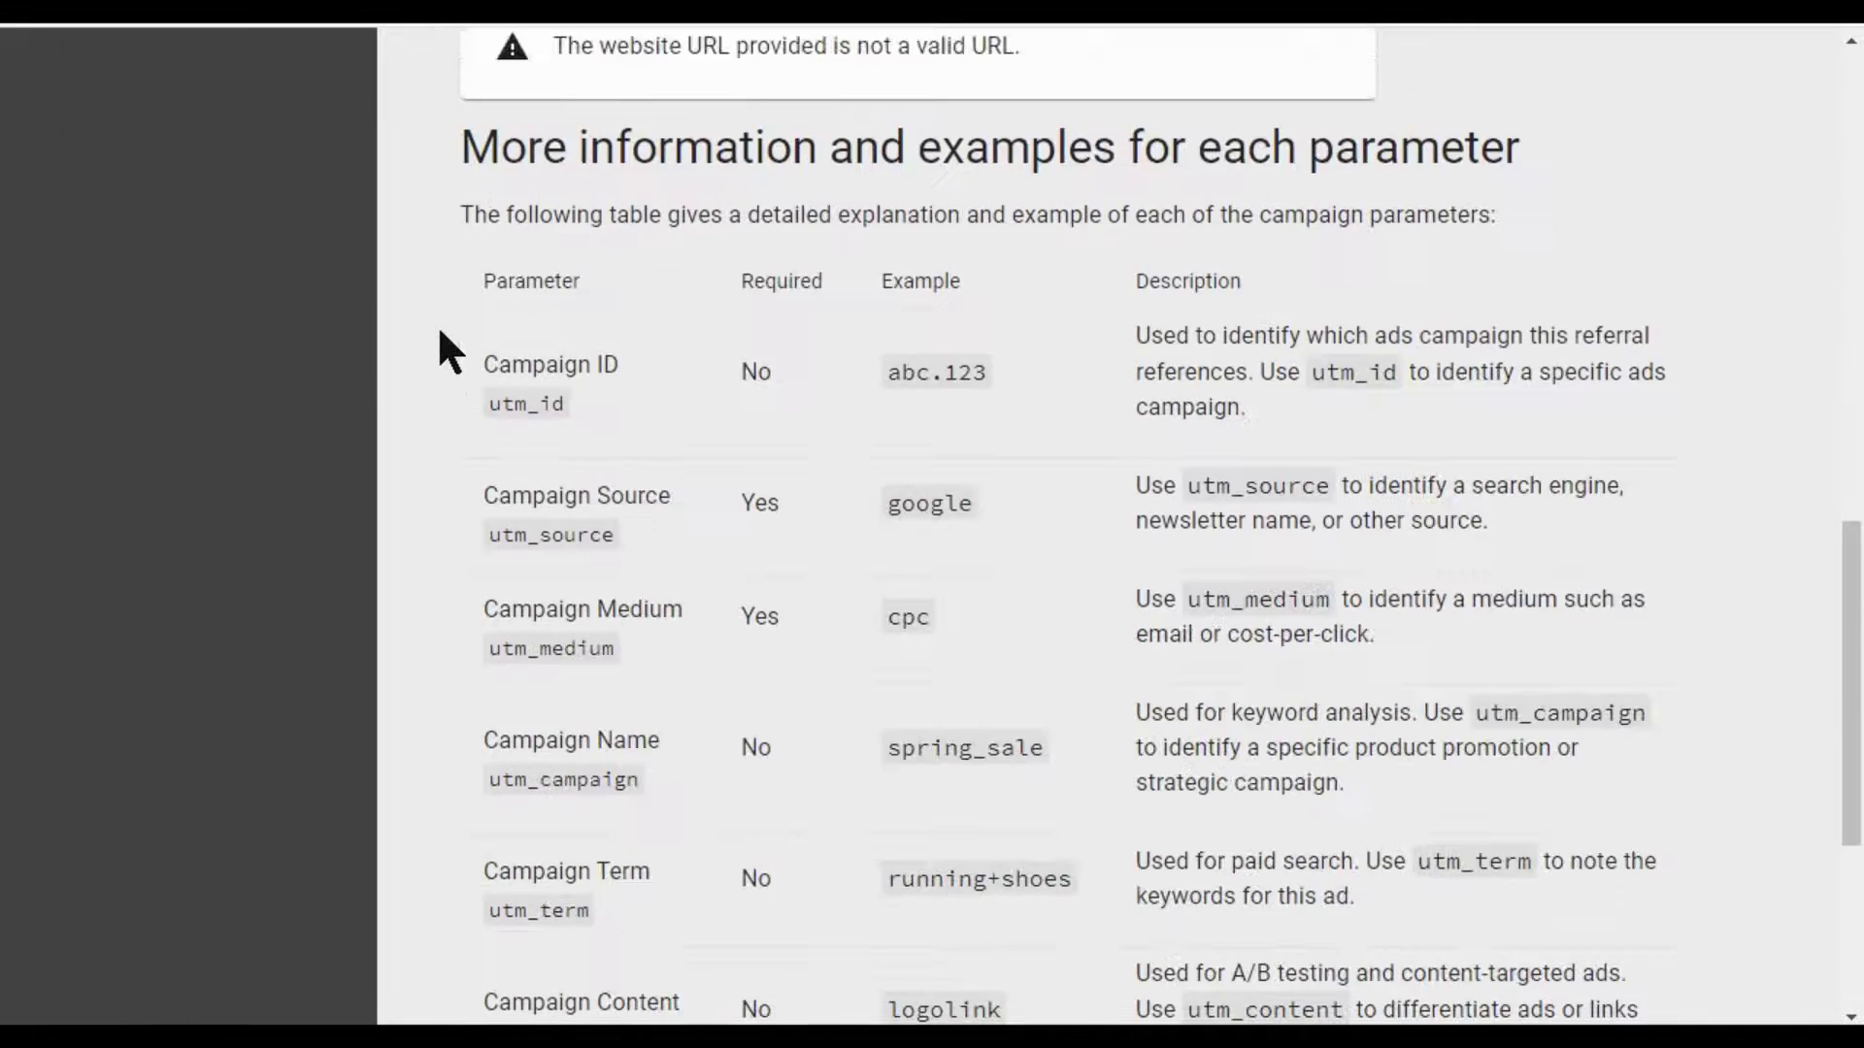
{"action": "scroll", "coordinate": [442, 237], "scroll_direction": "up", "scroll_amount": 1}
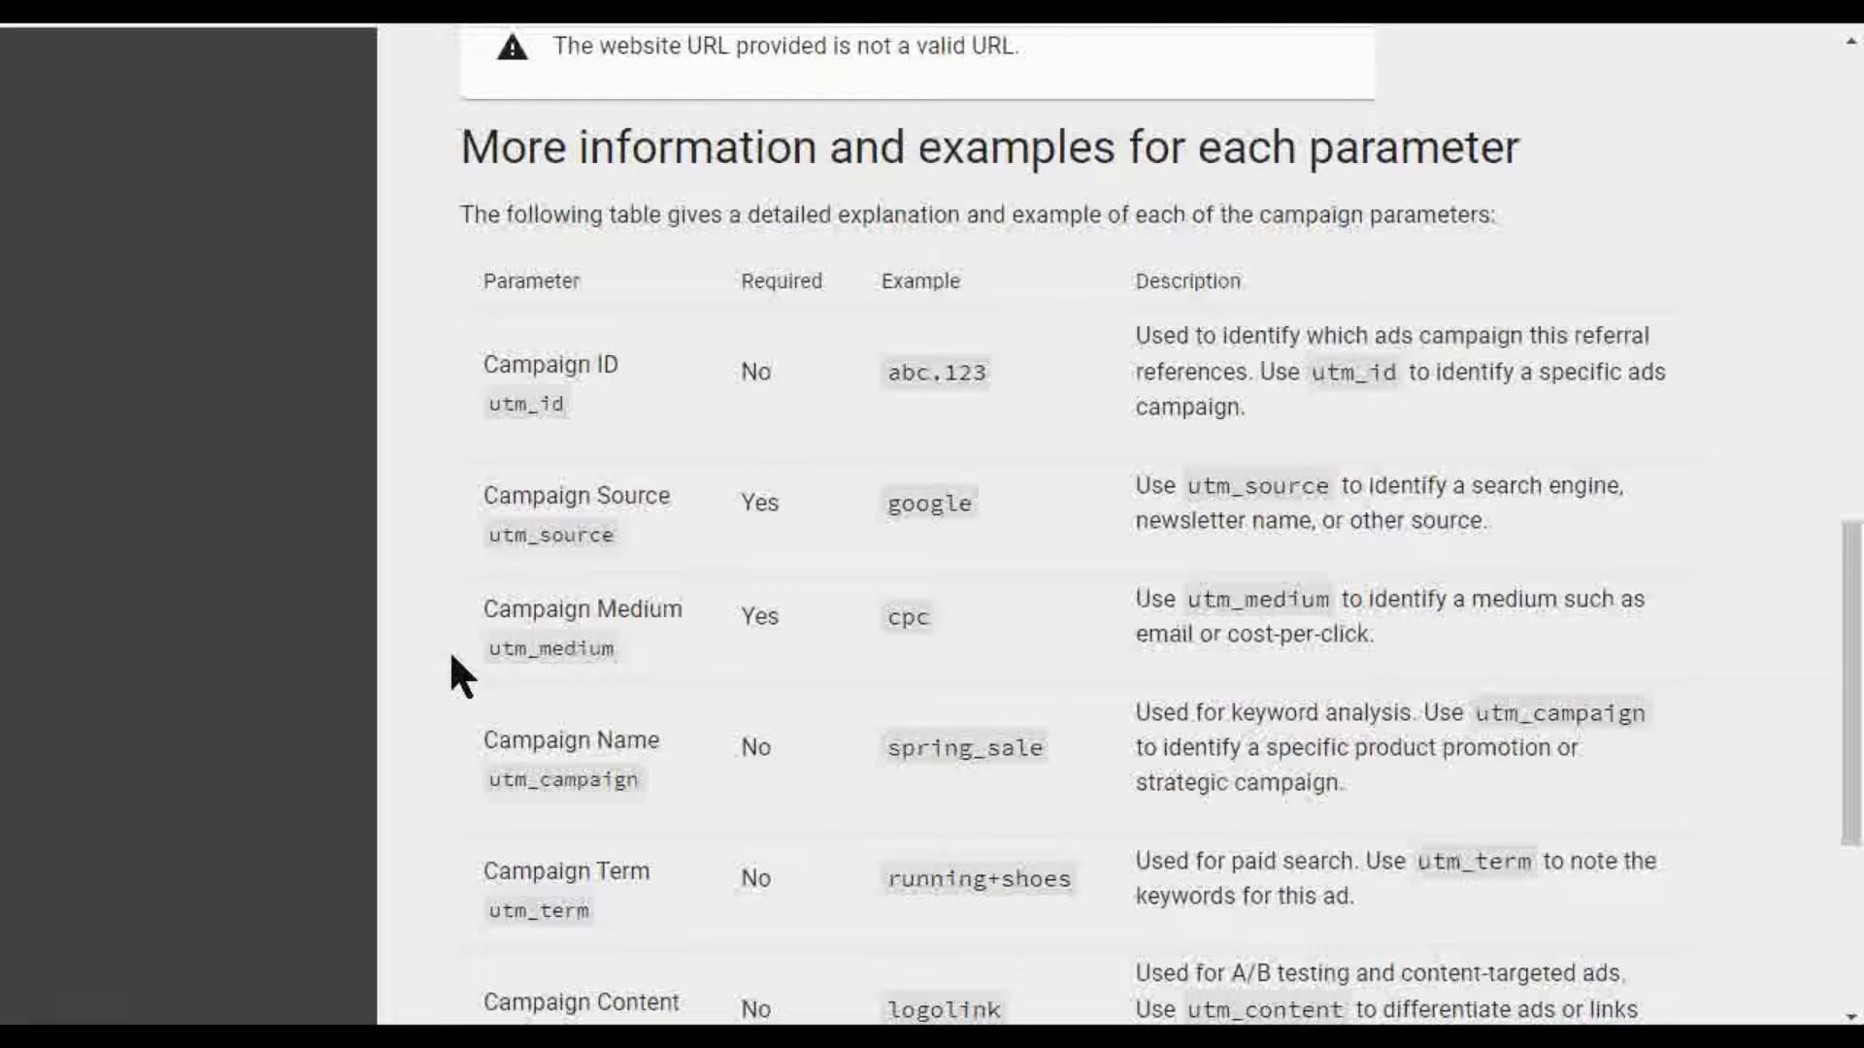
{"action": "scroll", "coordinate": [452, 674], "scroll_direction": "down", "scroll_amount": 1}
{"action": "scroll", "coordinate": [450, 656], "scroll_direction": "up", "scroll_amount": 8}
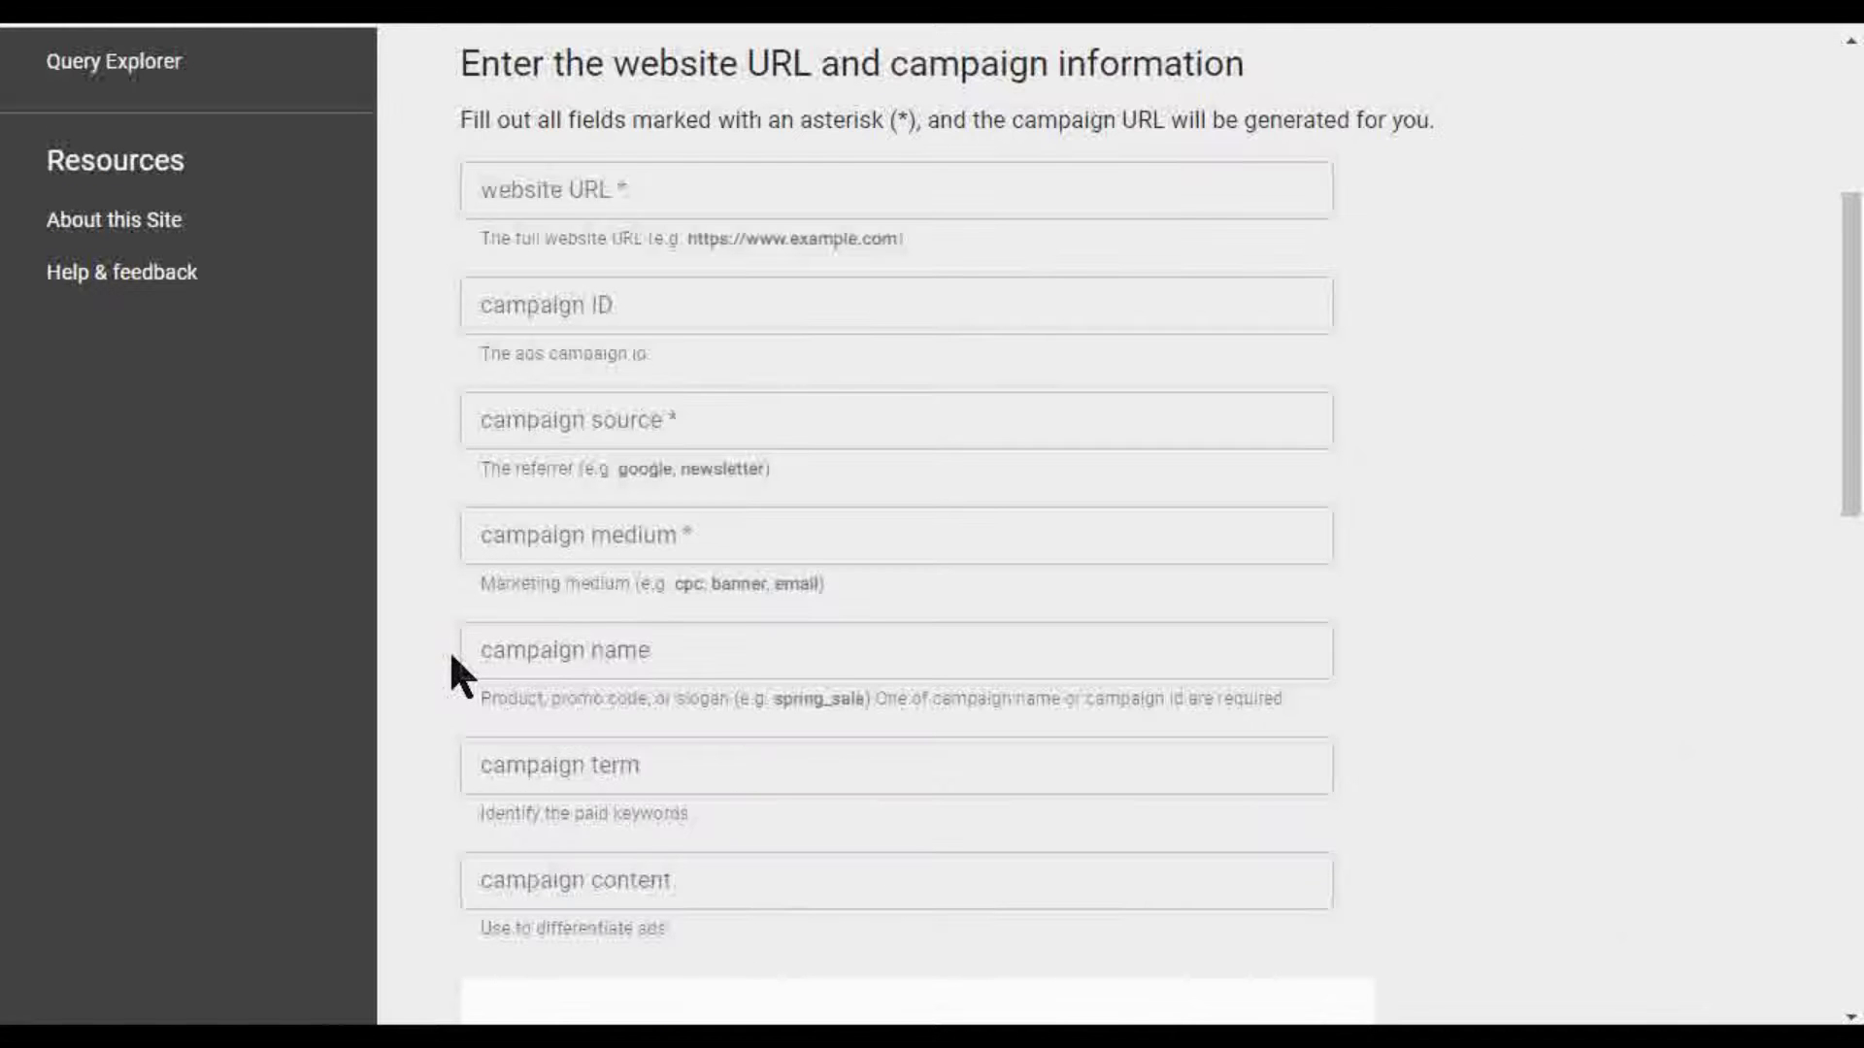
{"action": "left_click", "coordinate": [491, 195]}
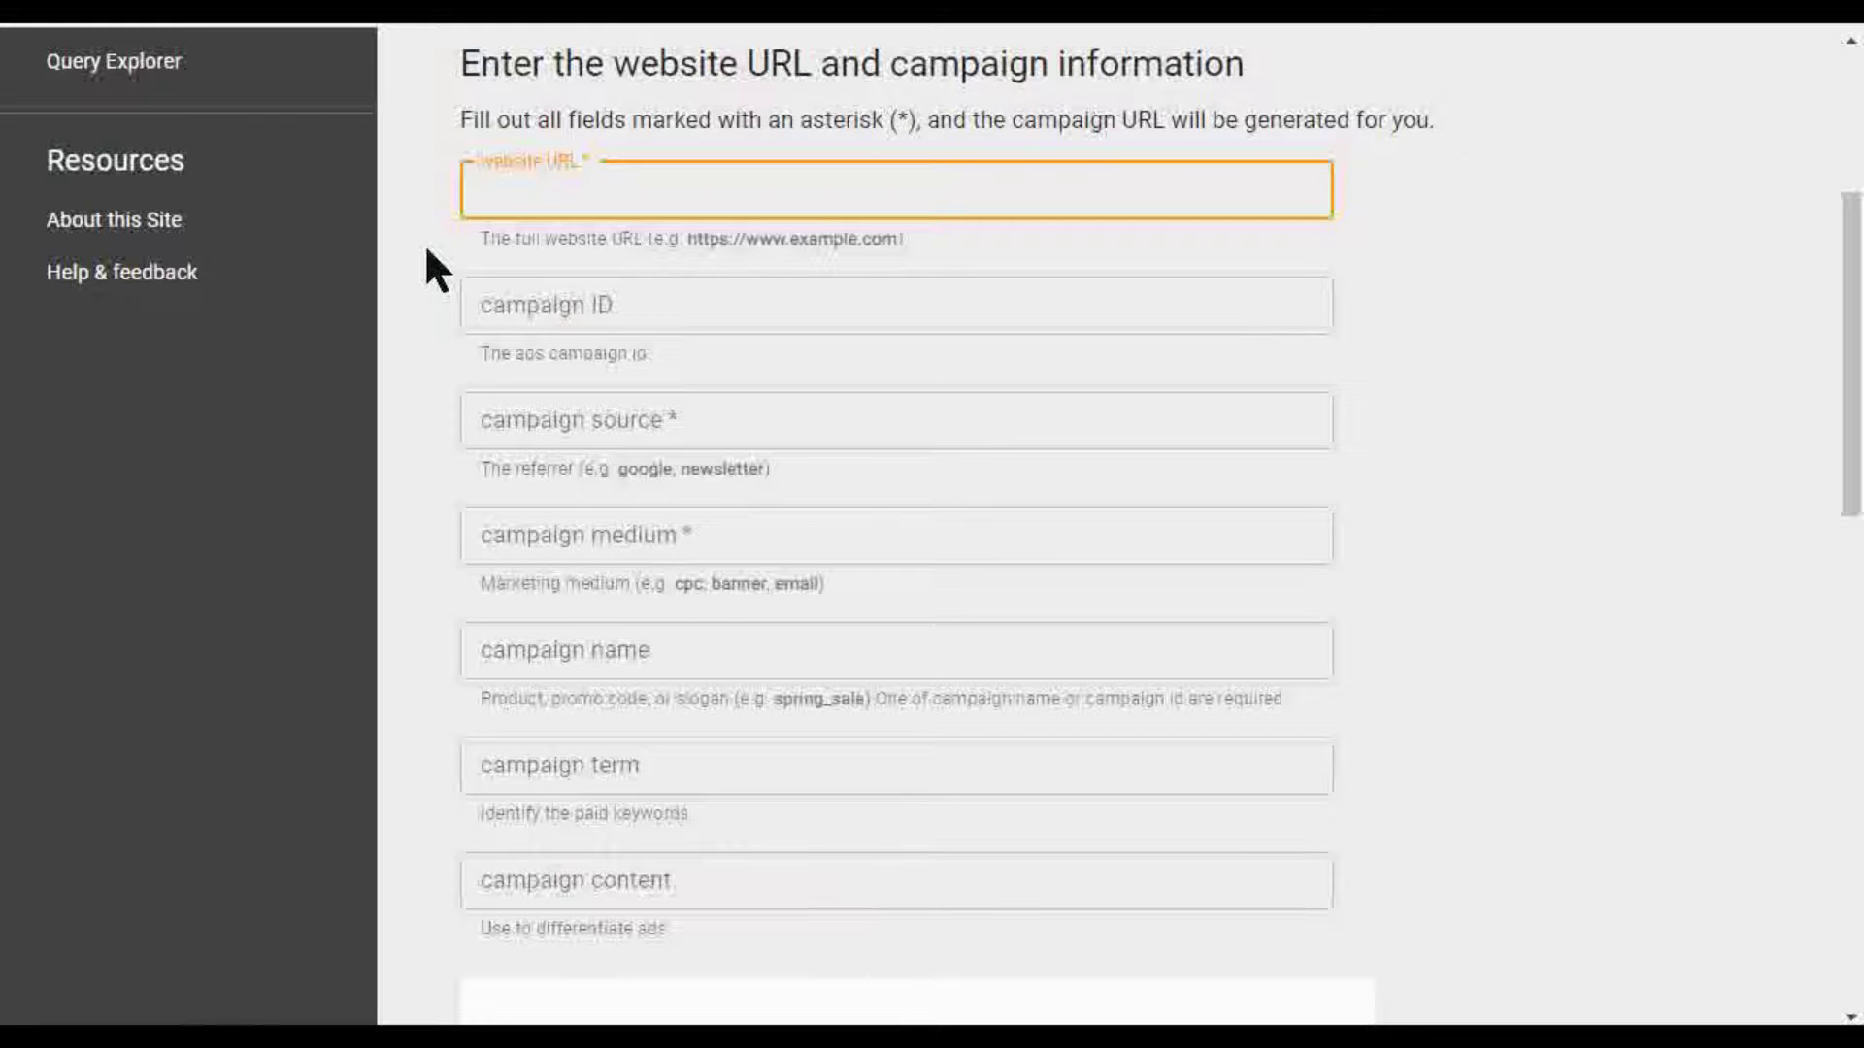
Paste the store URL into the website field and set campaign source to verdexes
{"action": "type", "text": "https://shop.googlemerchandisestore.com/"}
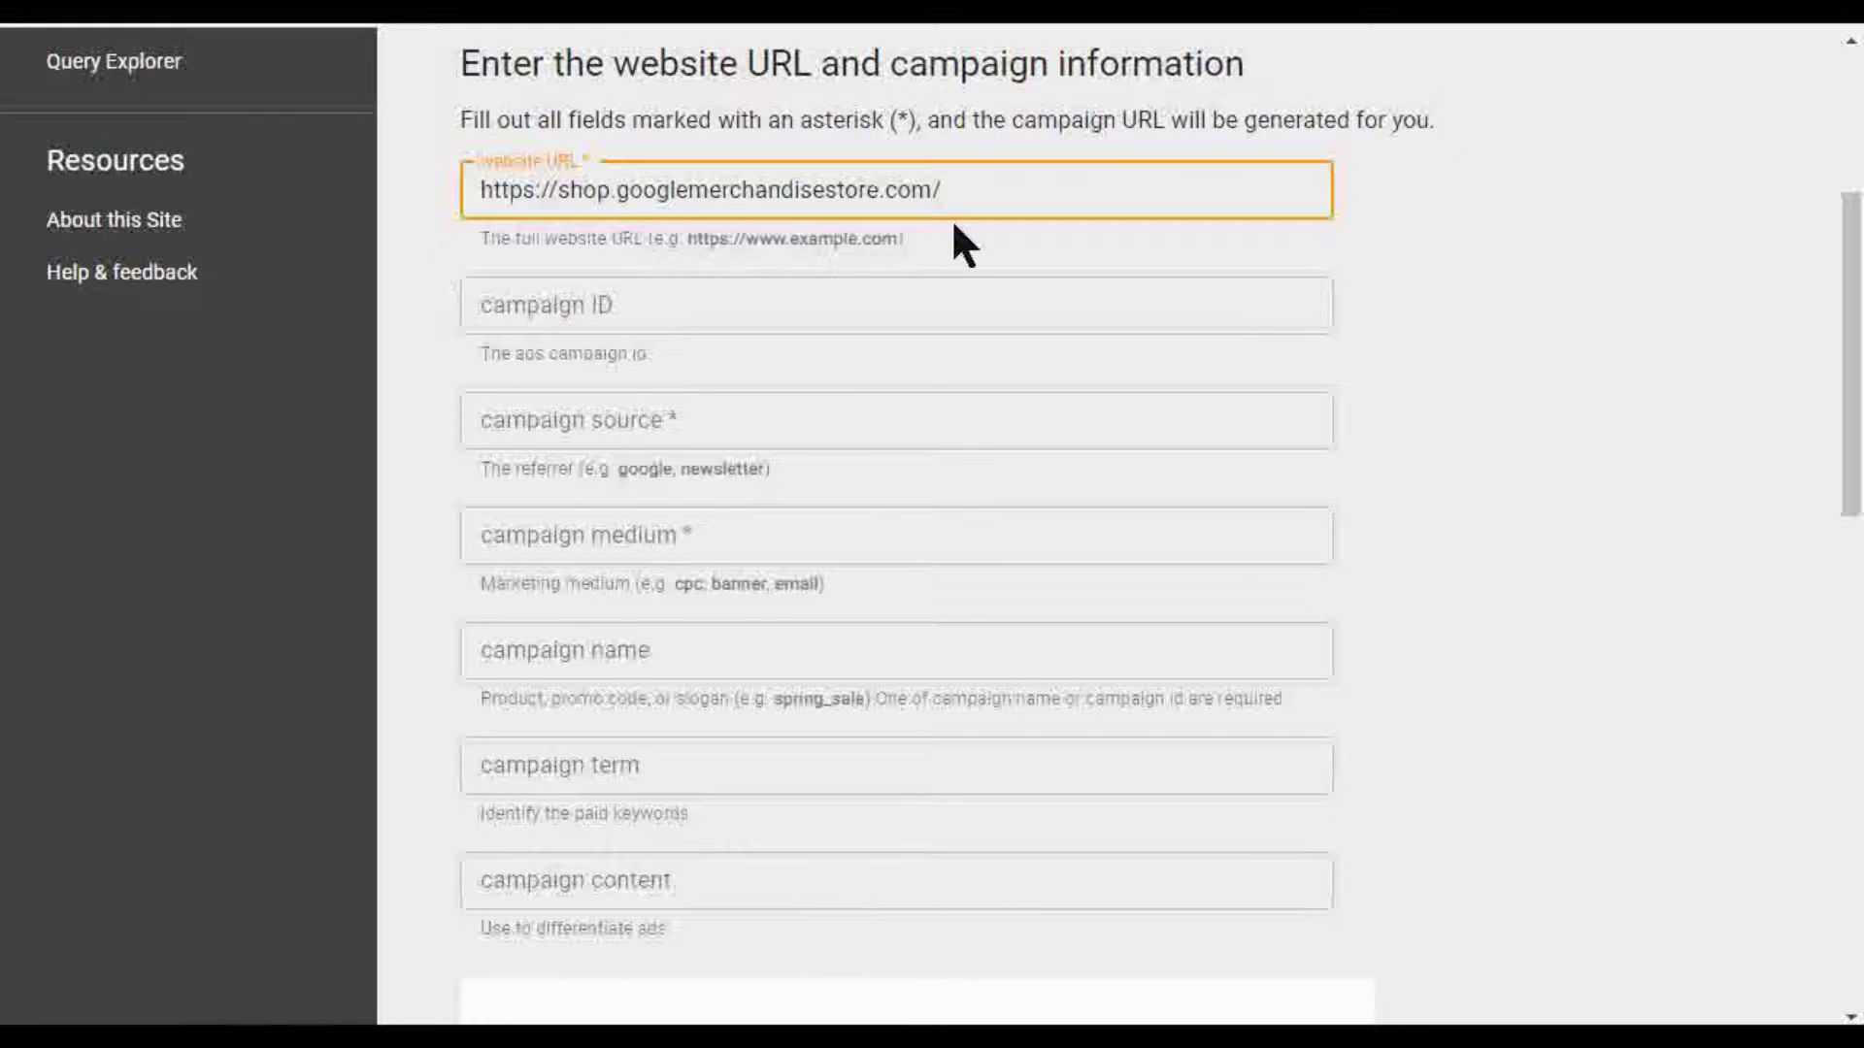
{"action": "left_click", "coordinate": [765, 425]}
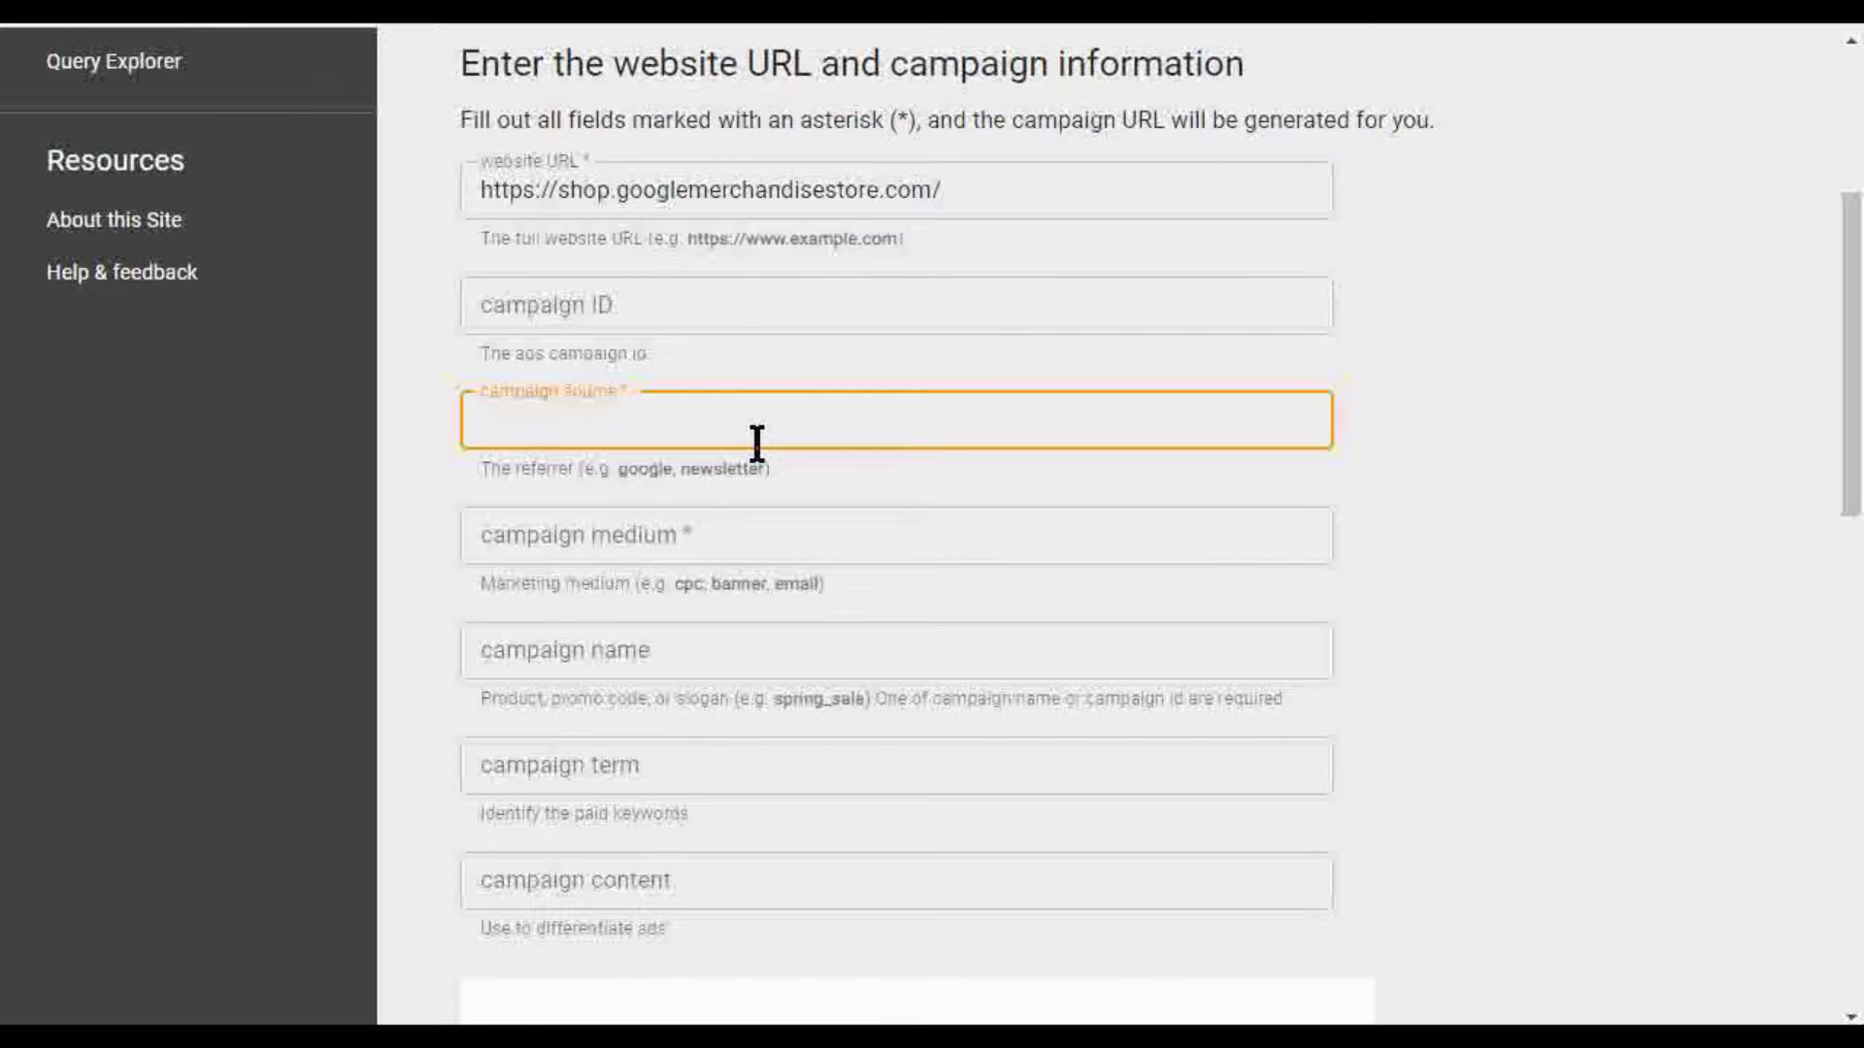
{"action": "type", "text": "verdexes"}
Set the campaign medium to organic, replacing the earlier youtube and cpc entries
{"action": "left_click", "coordinate": [823, 539]}
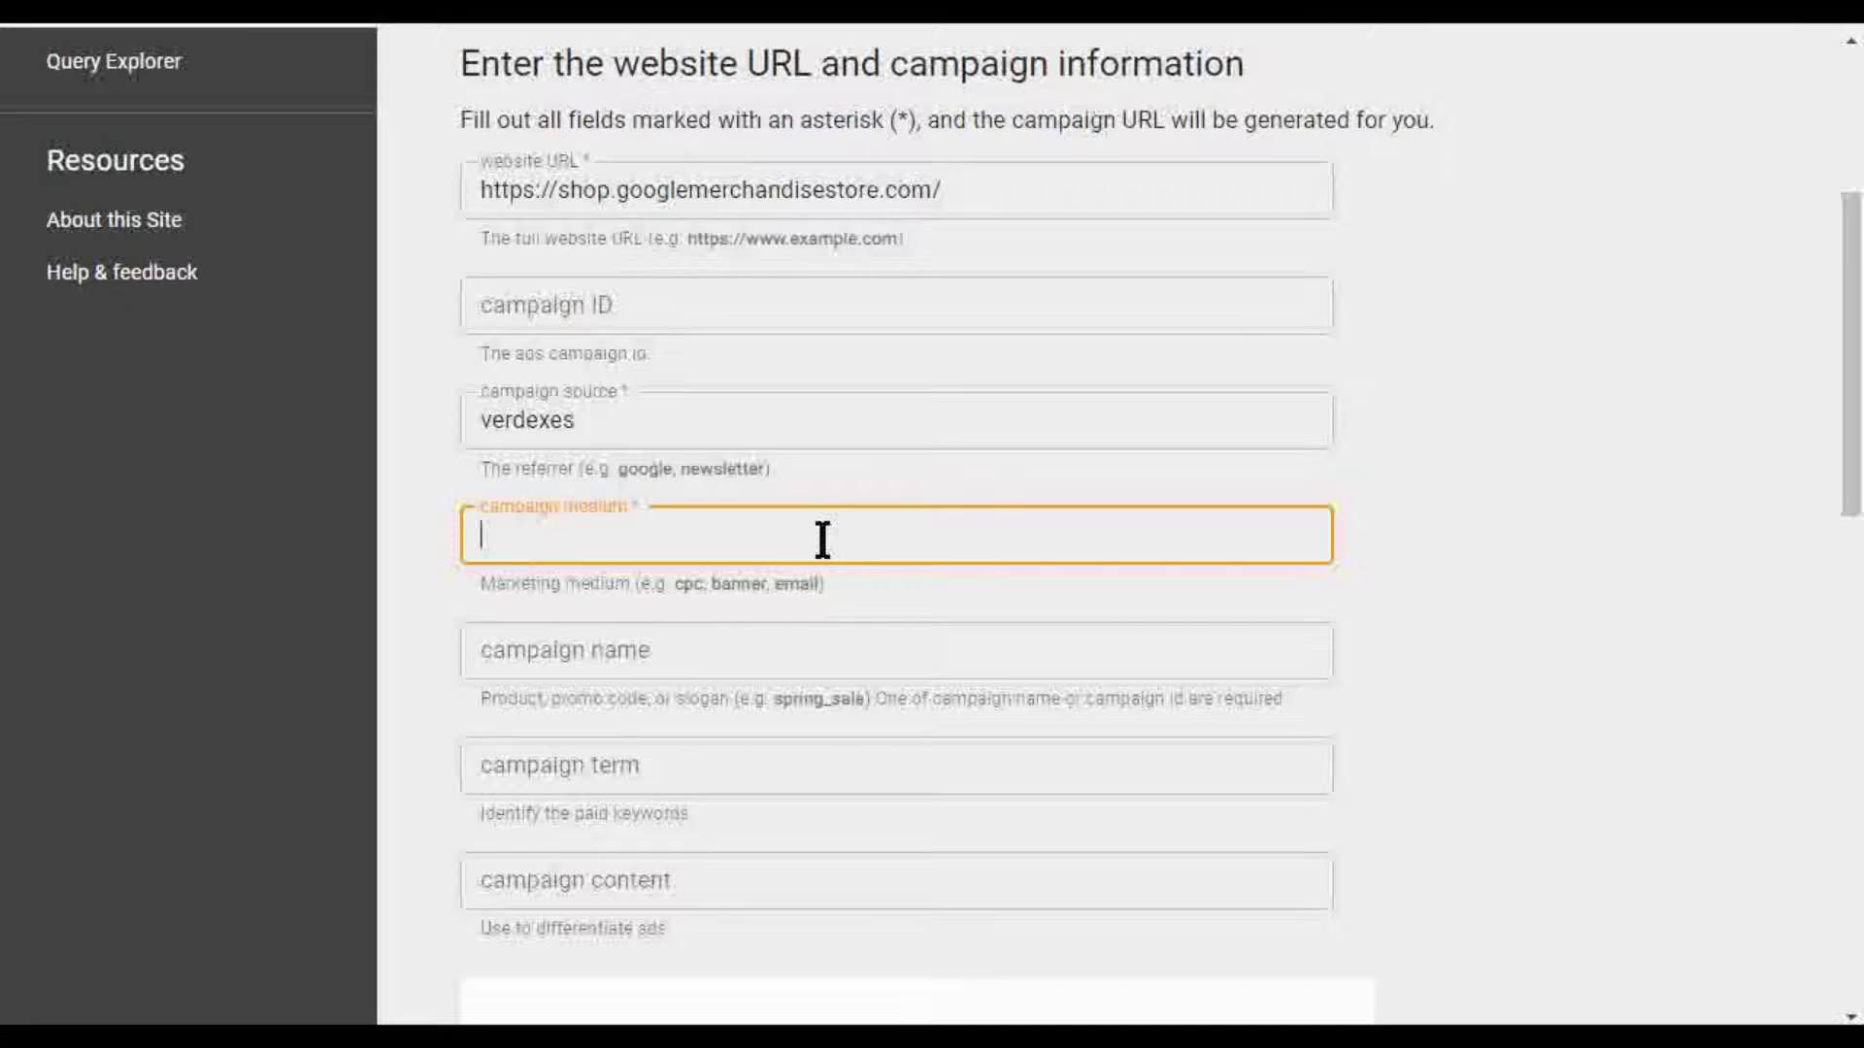
{"action": "type", "text": "youtube"}
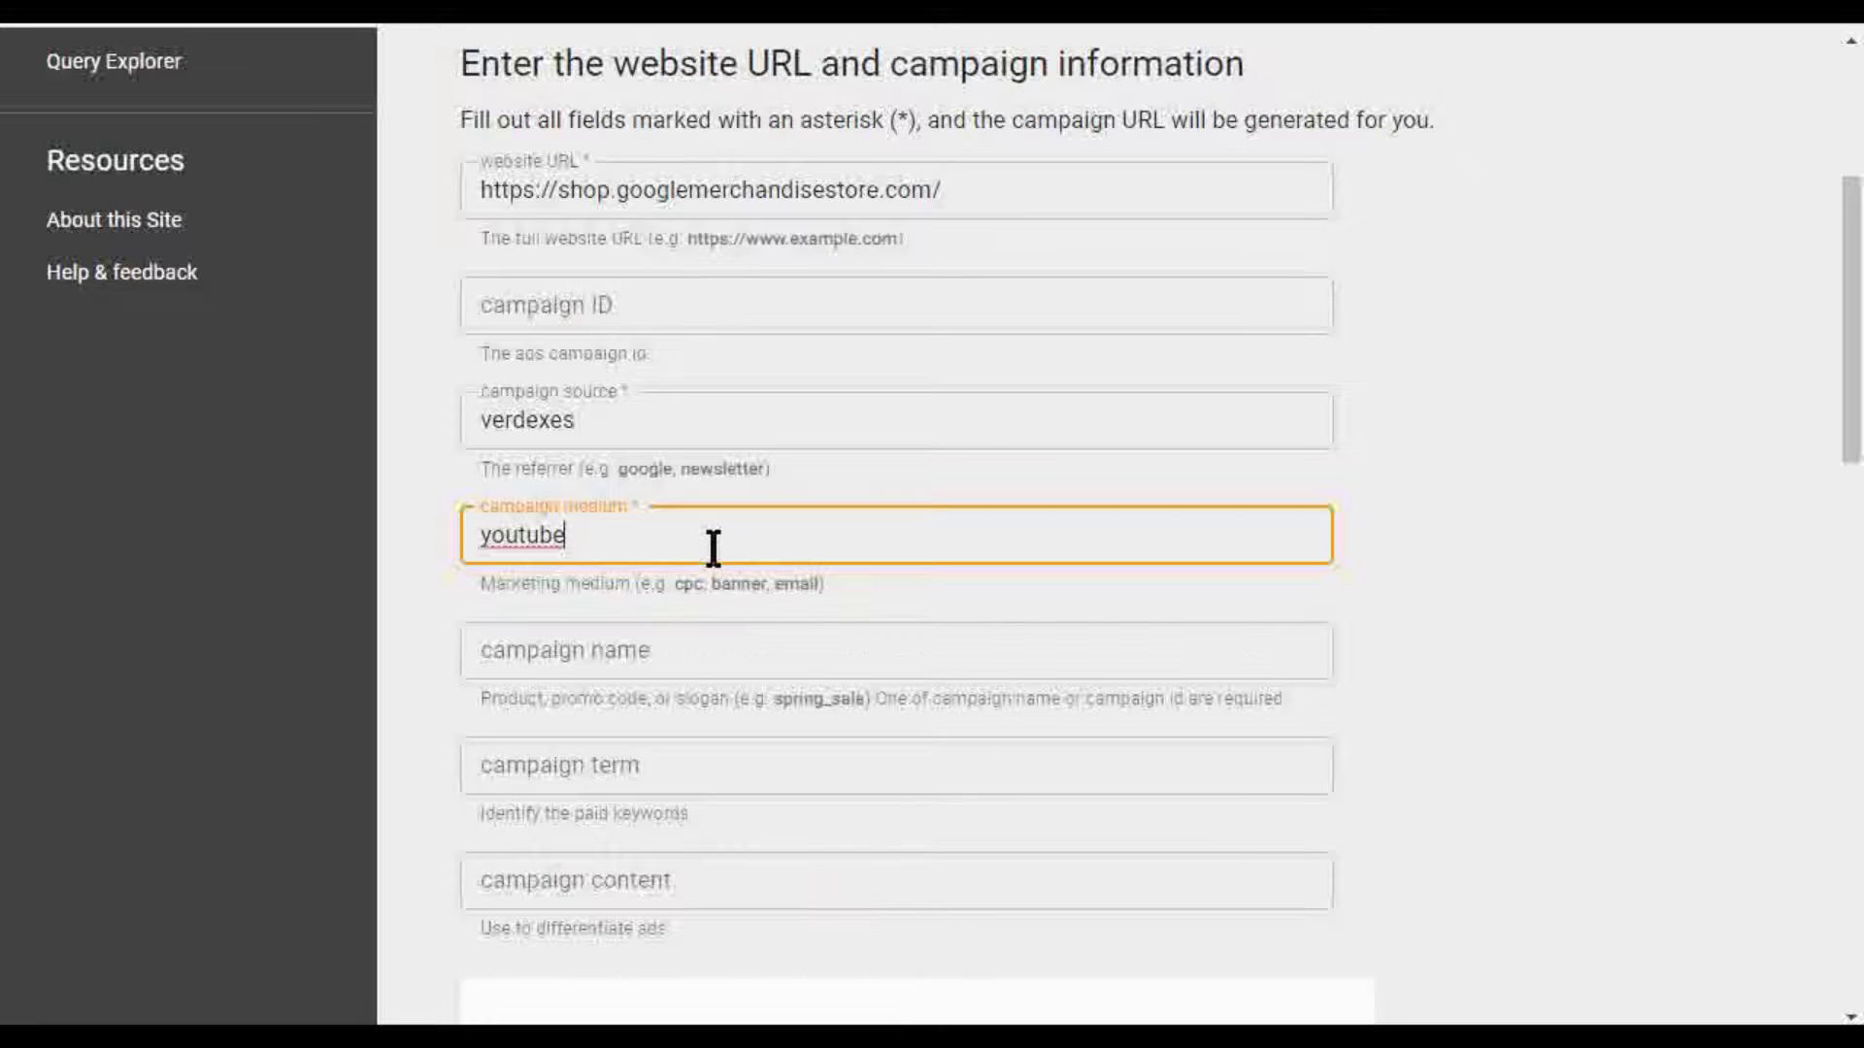
{"action": "left_click_drag", "start_coordinate": [711, 545], "coordinate": [437, 539]}
{"action": "type", "text": "cpc"}
{"action": "left_click_drag", "start_coordinate": [603, 528], "coordinate": [348, 531]}
{"action": "type", "text": "organic"}
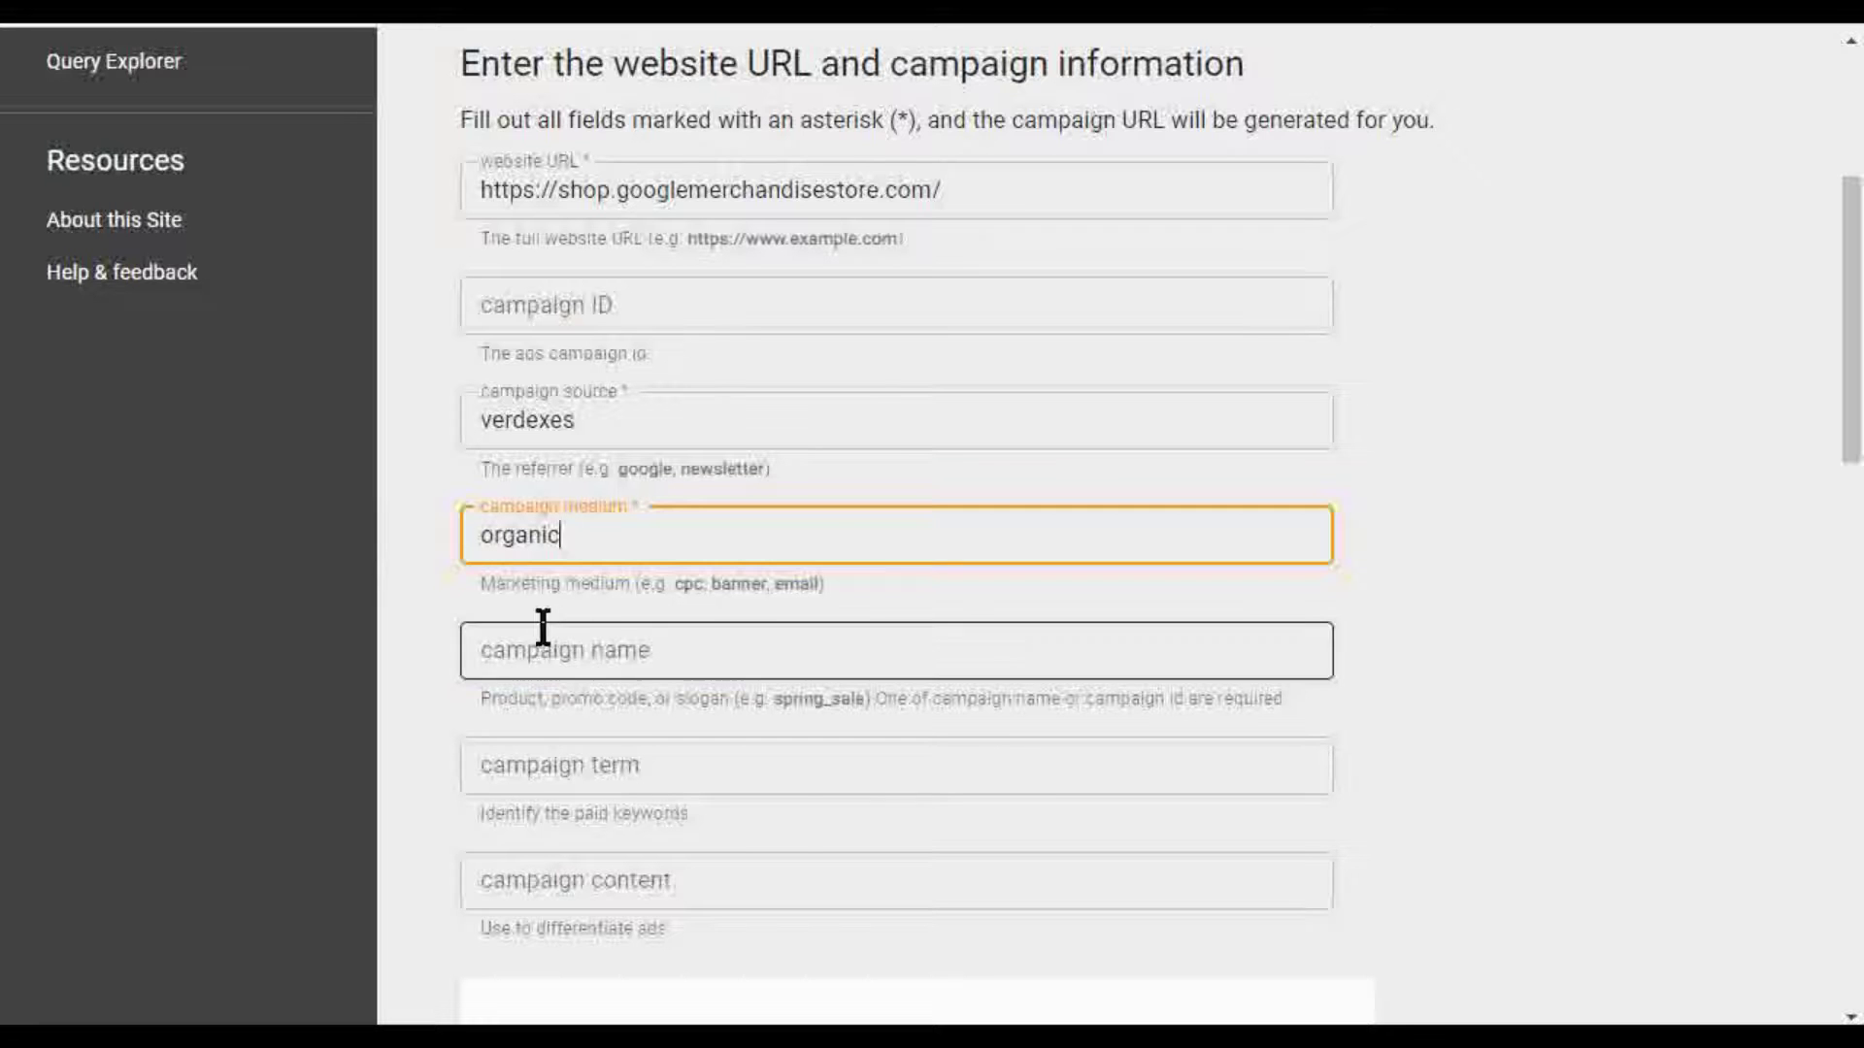
Enter youtube_channel as the campaign name
{"action": "left_click", "coordinate": [573, 636]}
{"action": "type", "text": "you"}
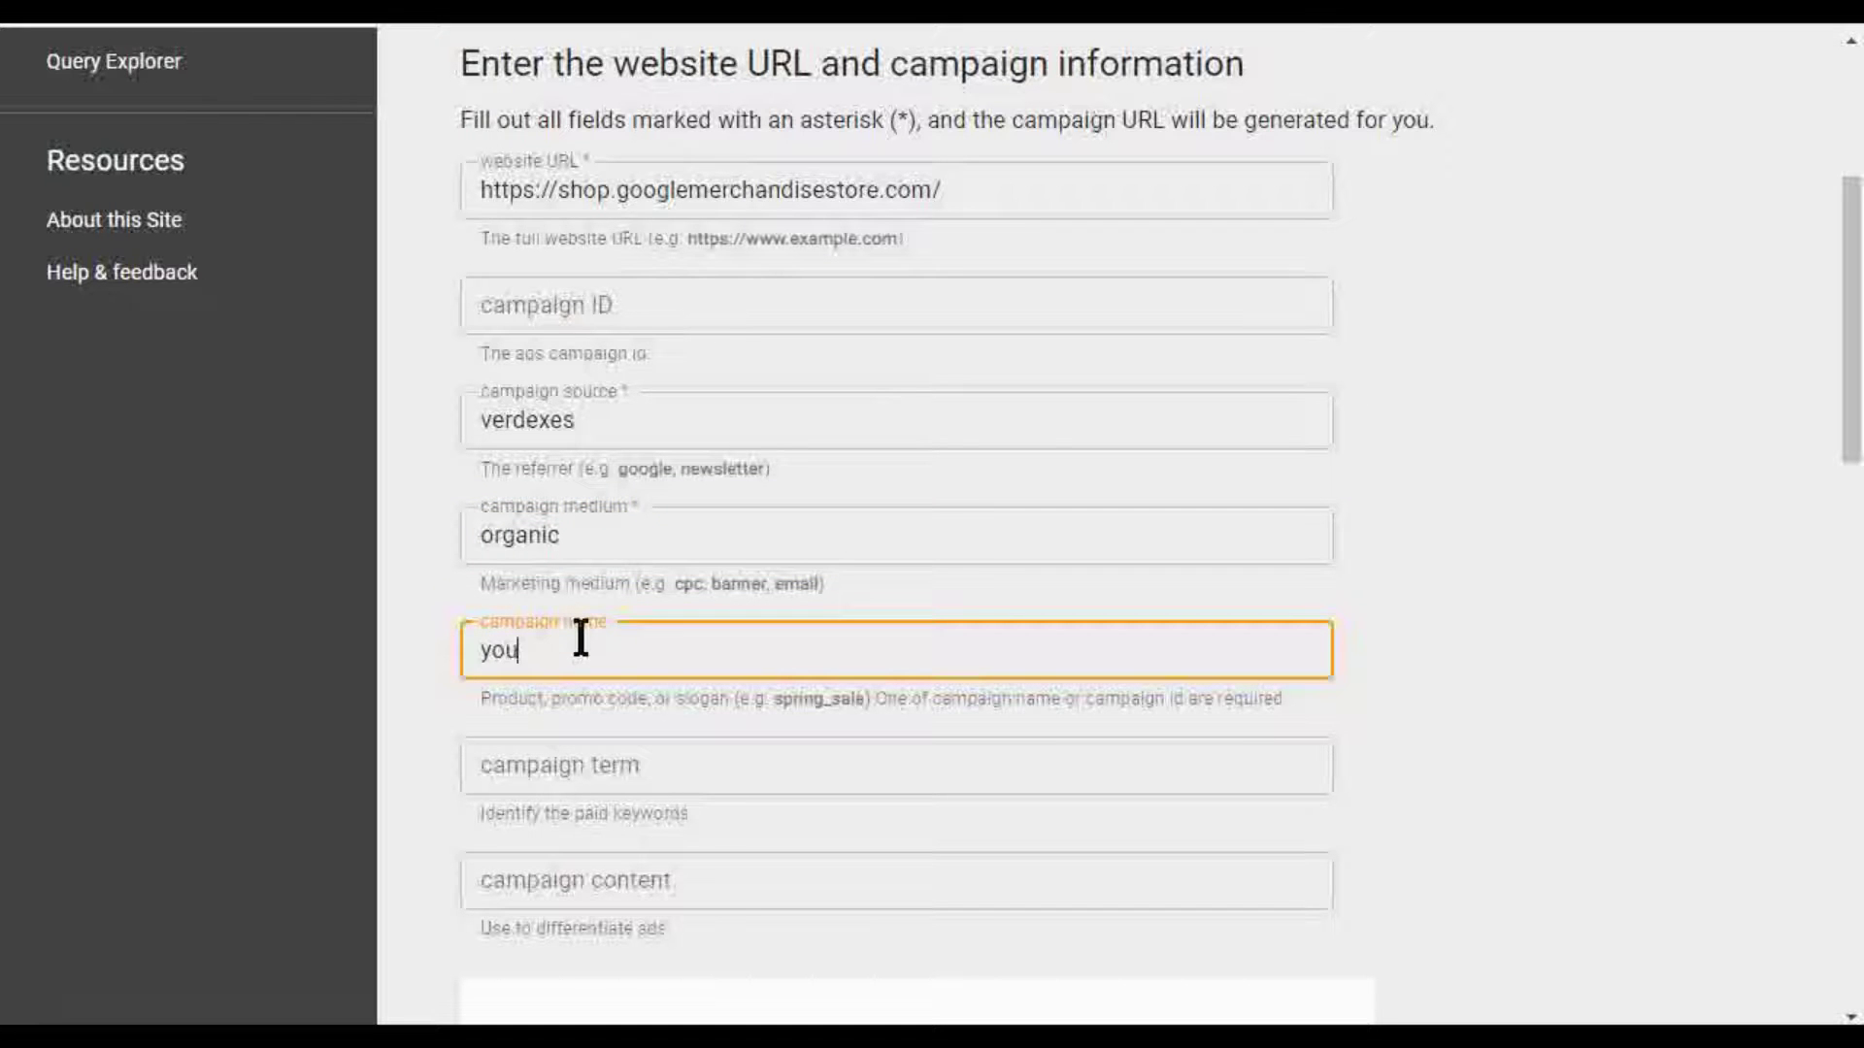
{"action": "type", "text": "tube_channel"}
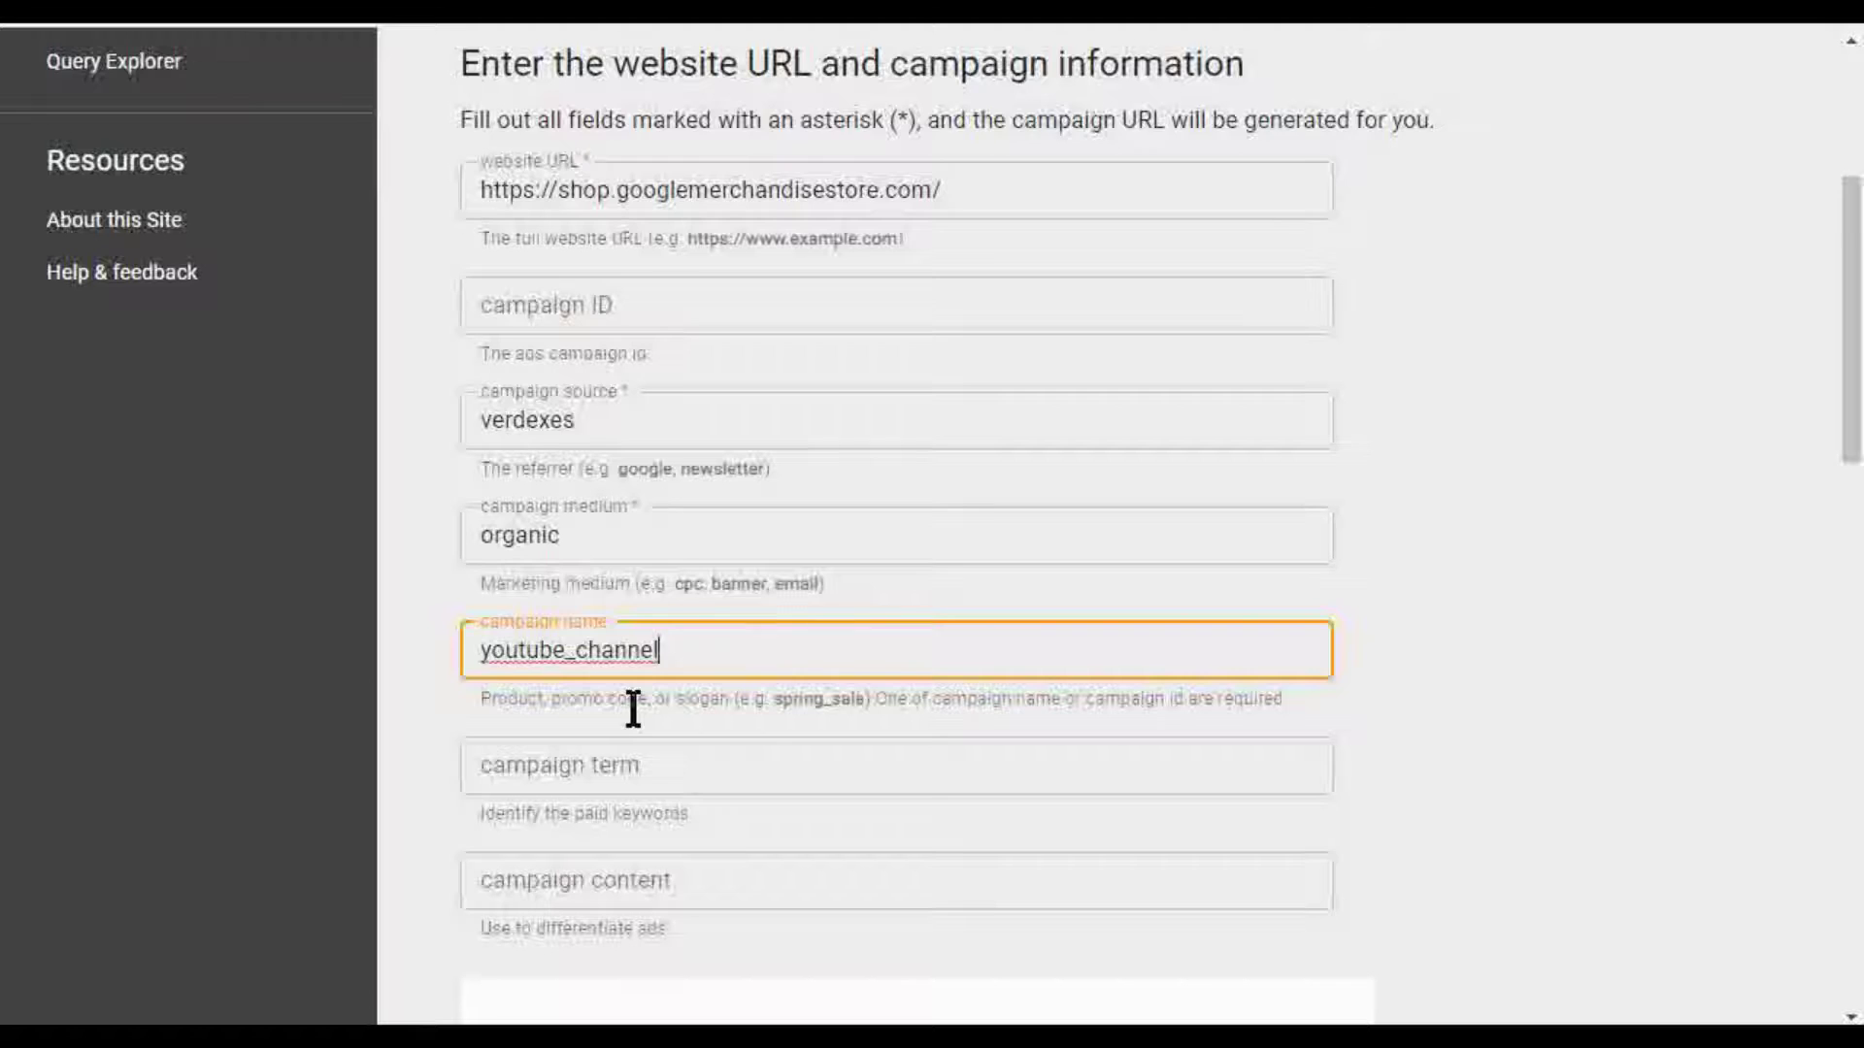
{"action": "key", "text": "Tab"}
{"action": "scroll", "coordinate": [691, 637], "scroll_direction": "down", "scroll_amount": 3}
Enter urlbuildervideo as campaign term and bestvideoever as campaign content
{"action": "type", "text": "urlbuilder"}
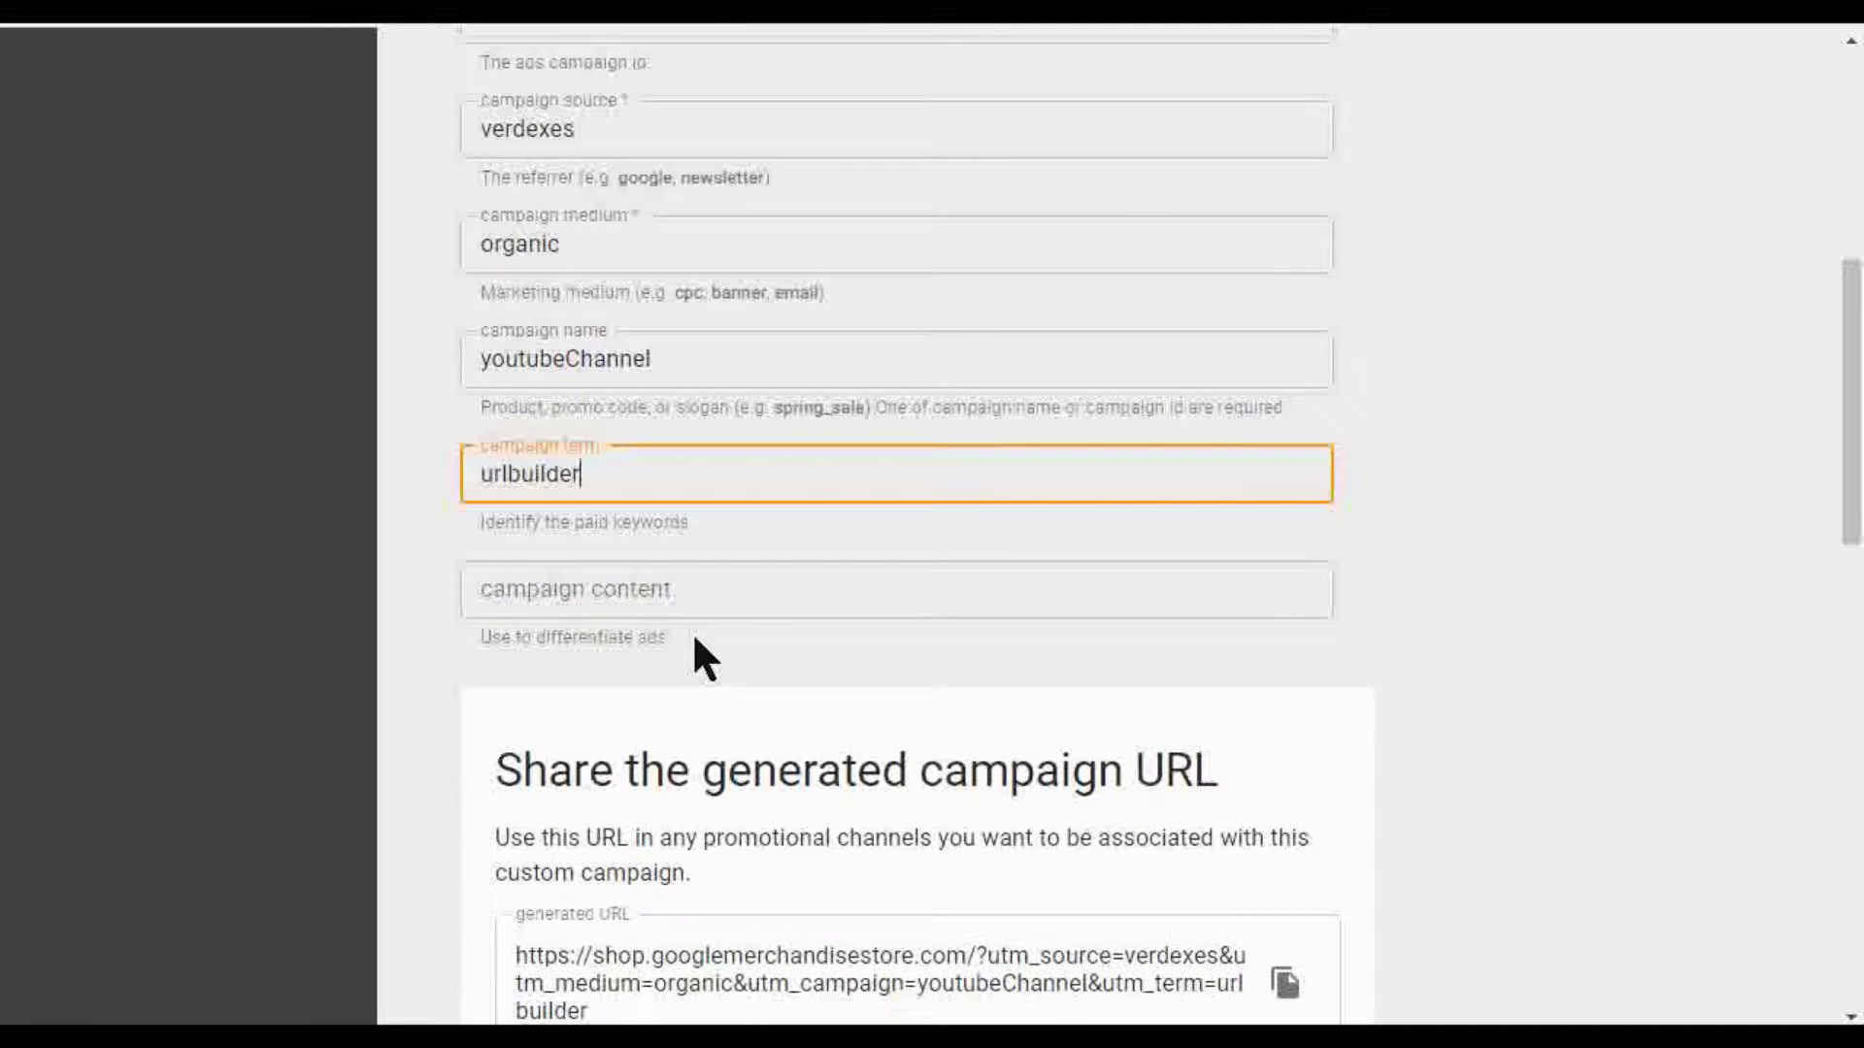
{"action": "type", "text": "video"}
{"action": "left_click", "coordinate": [773, 590]}
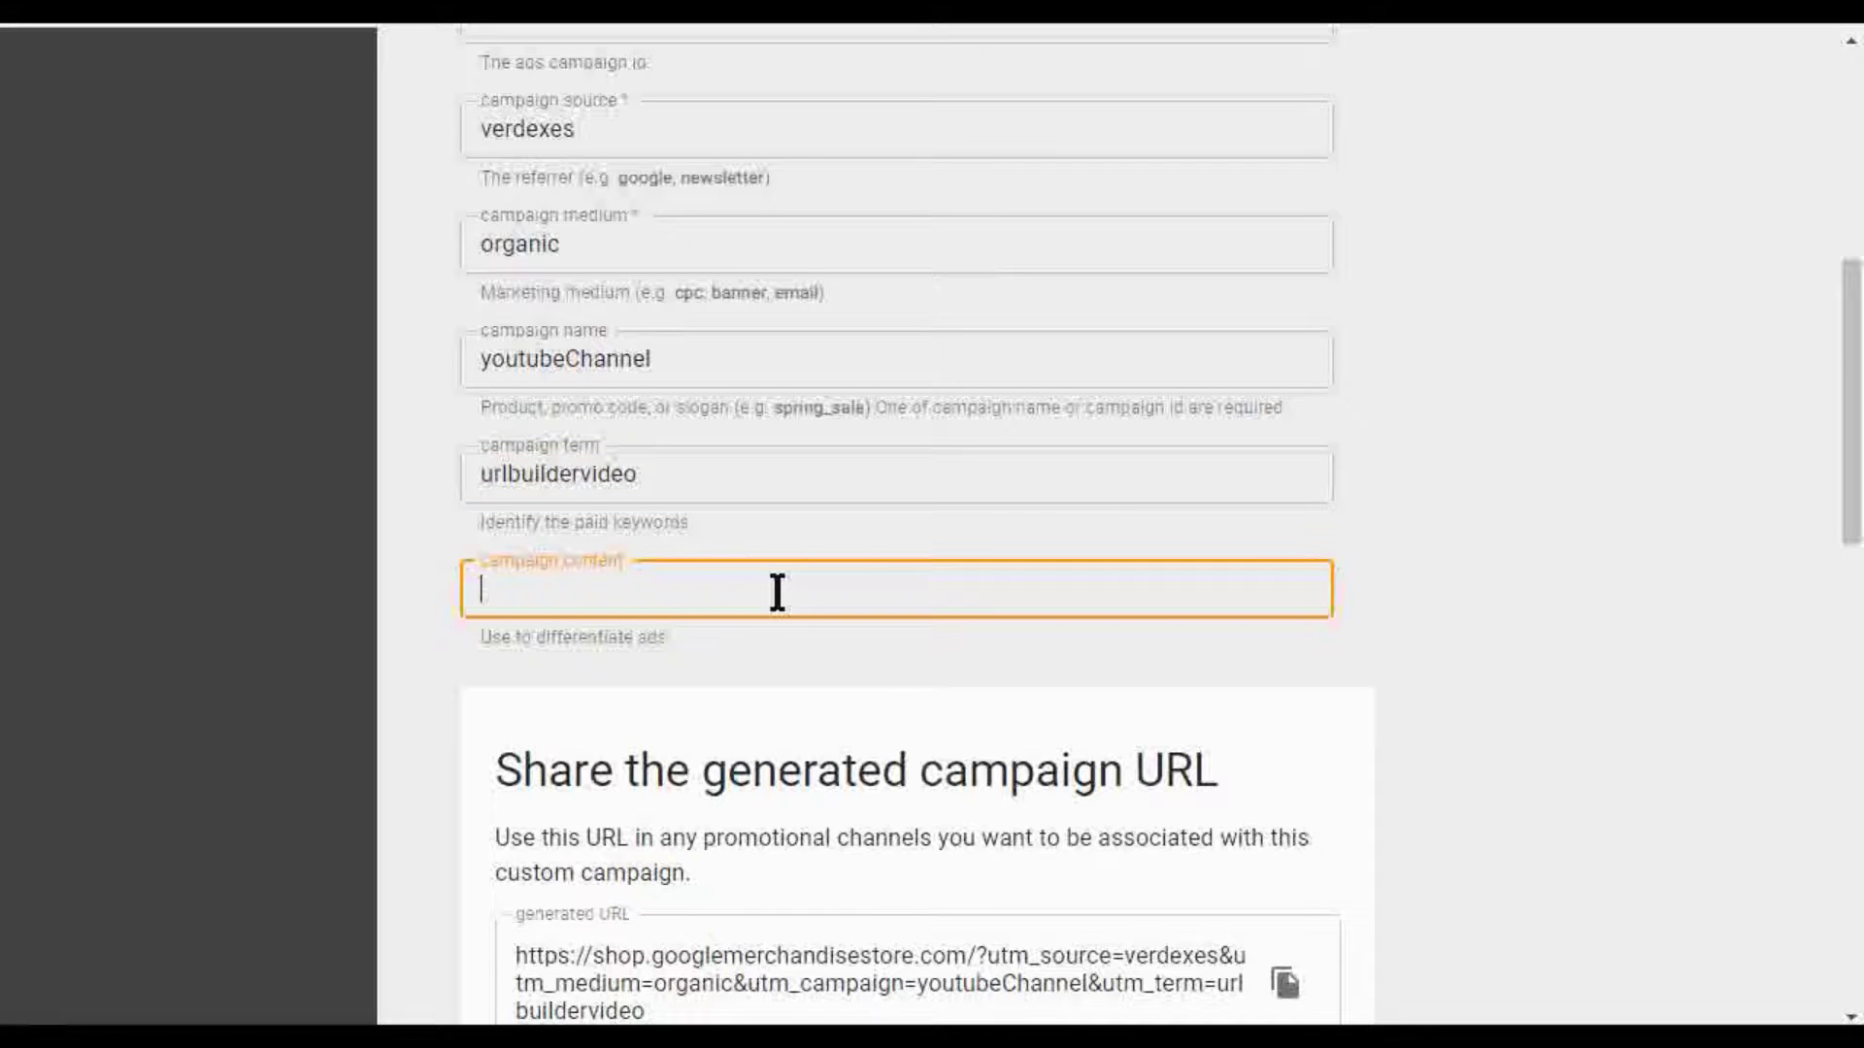
{"action": "type", "text": "bes"}
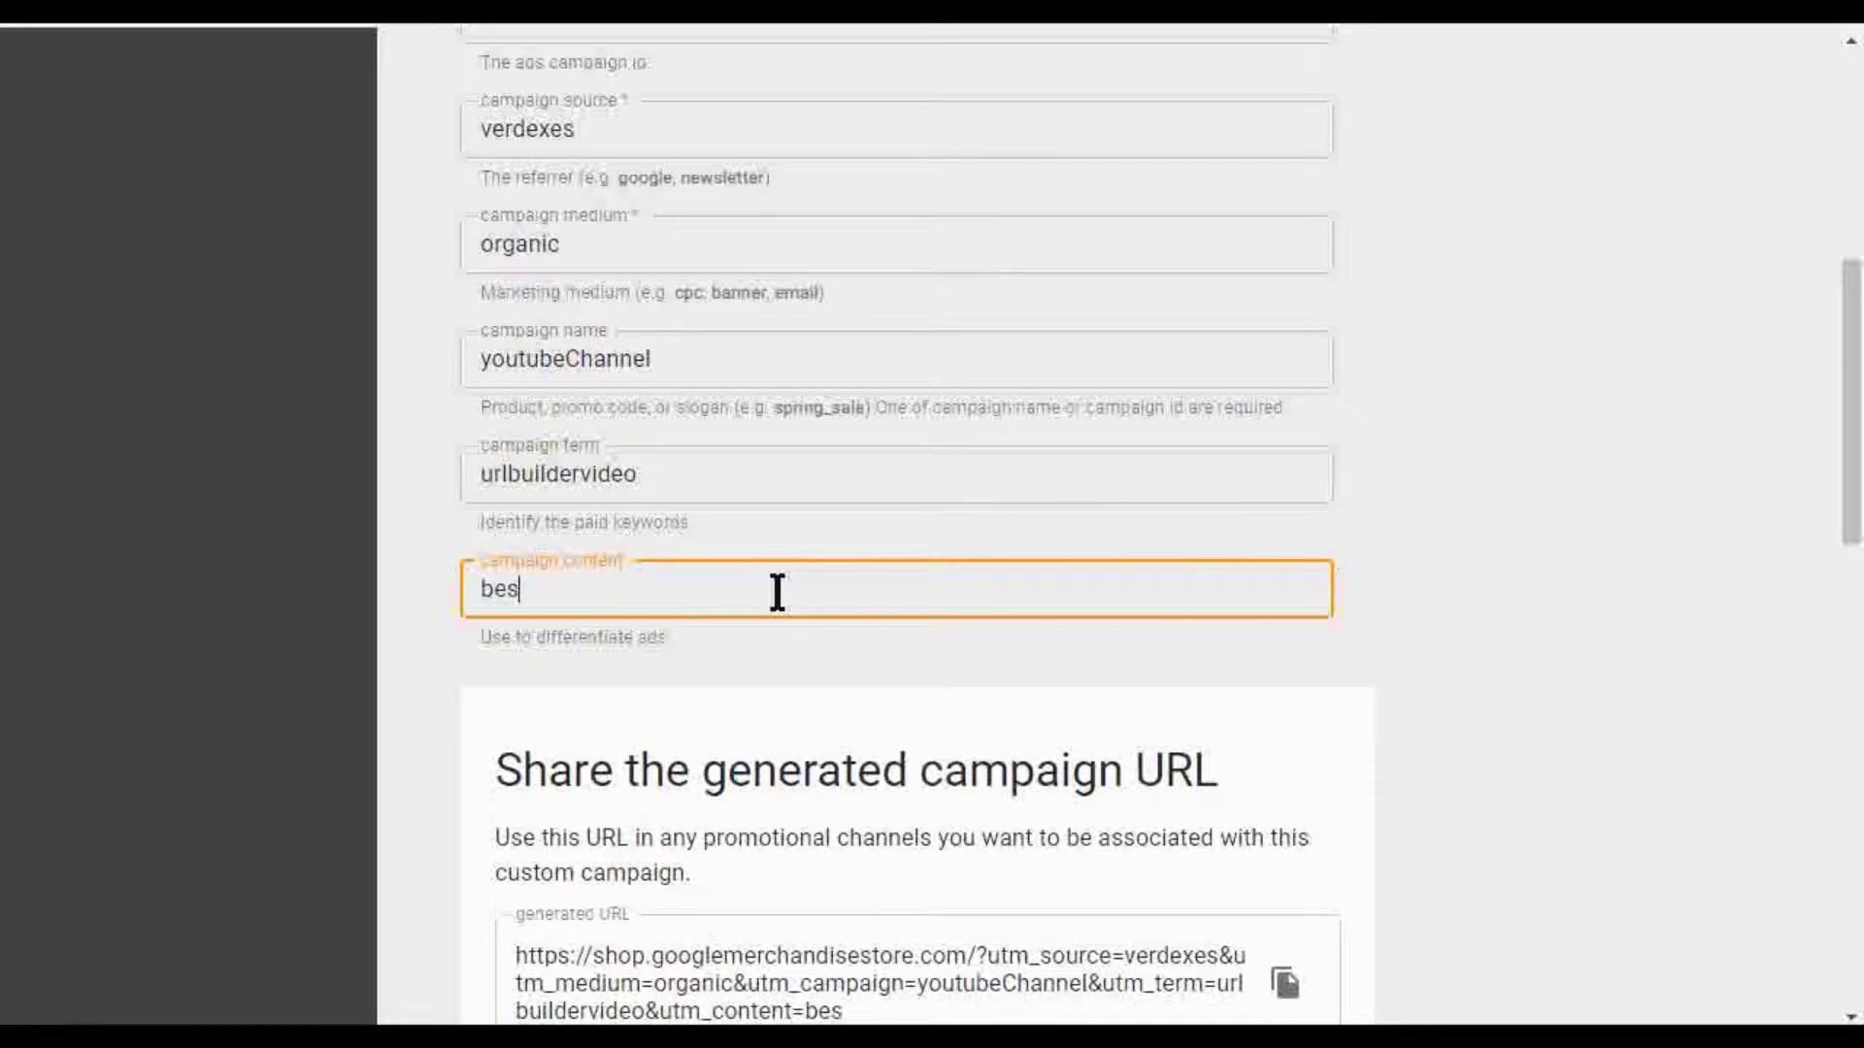
{"action": "type", "text": "tvideoever"}
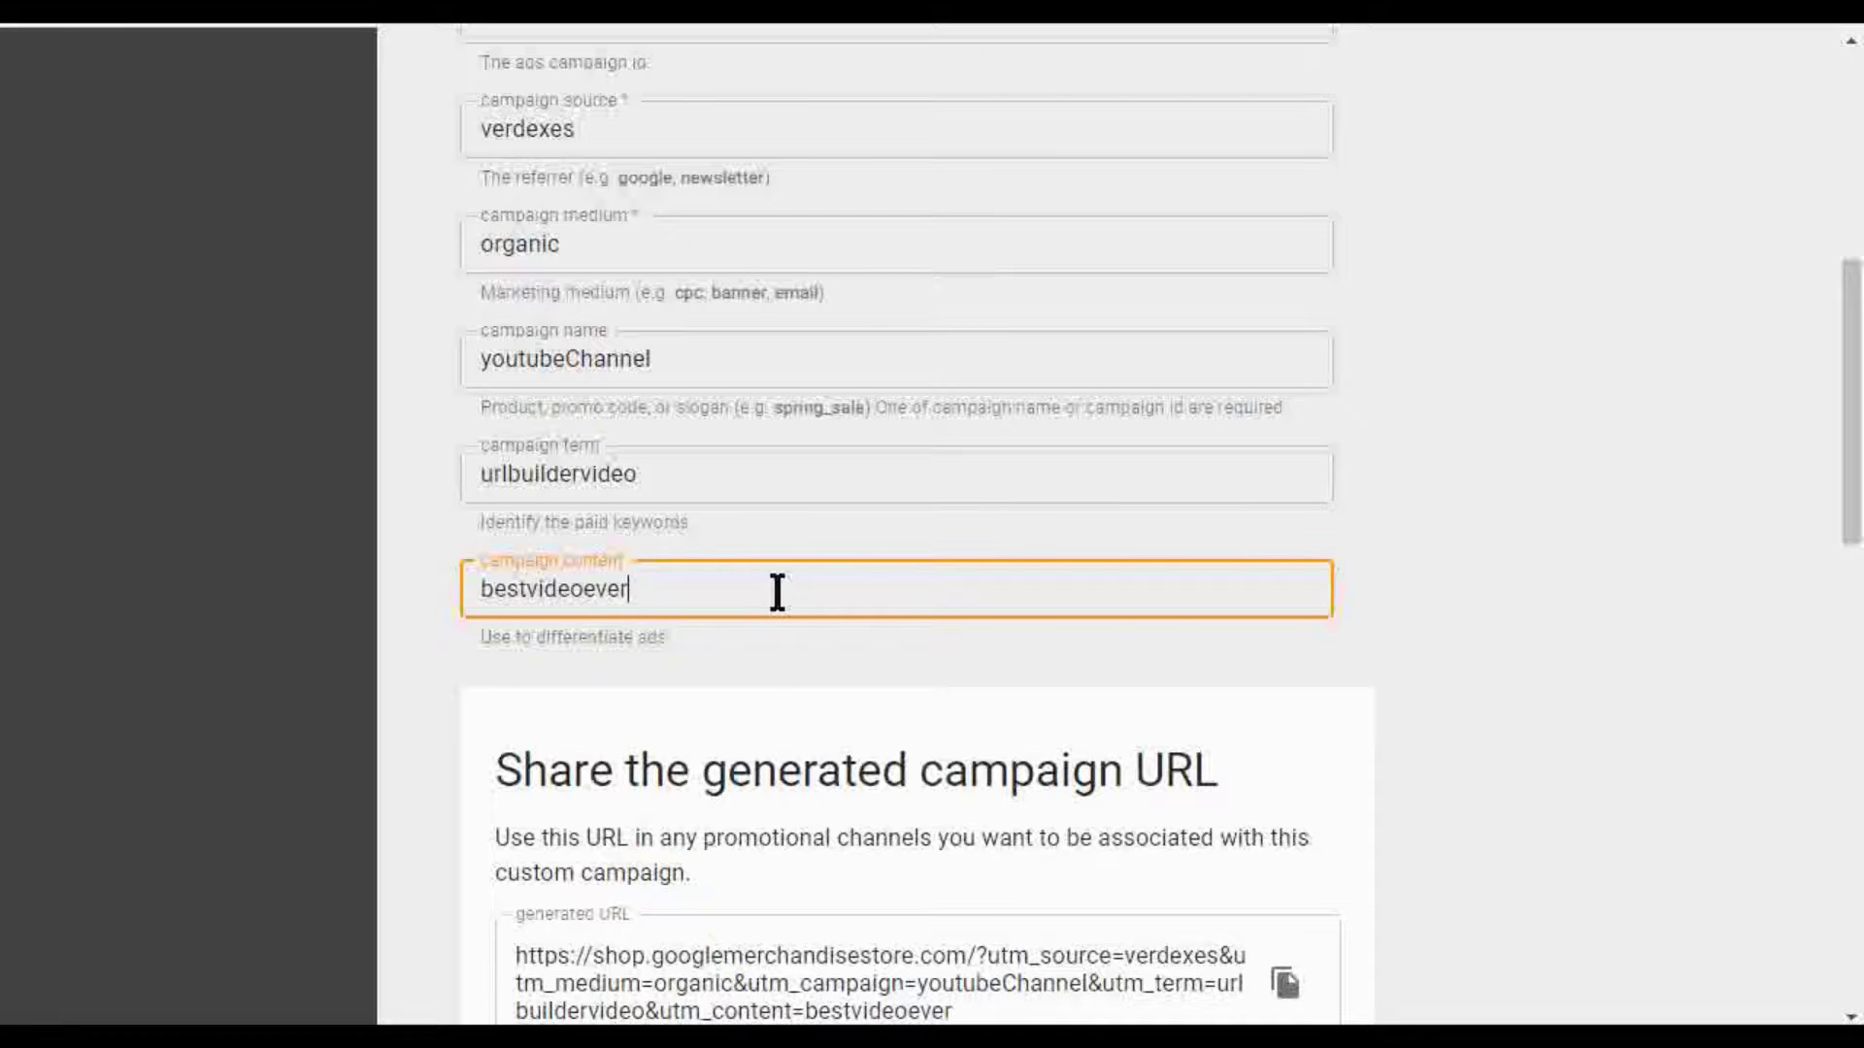
{"action": "left_click", "coordinate": [745, 666]}
Select and copy the generated campaign URL
{"action": "scroll", "coordinate": [815, 621], "scroll_direction": "down", "scroll_amount": 3}
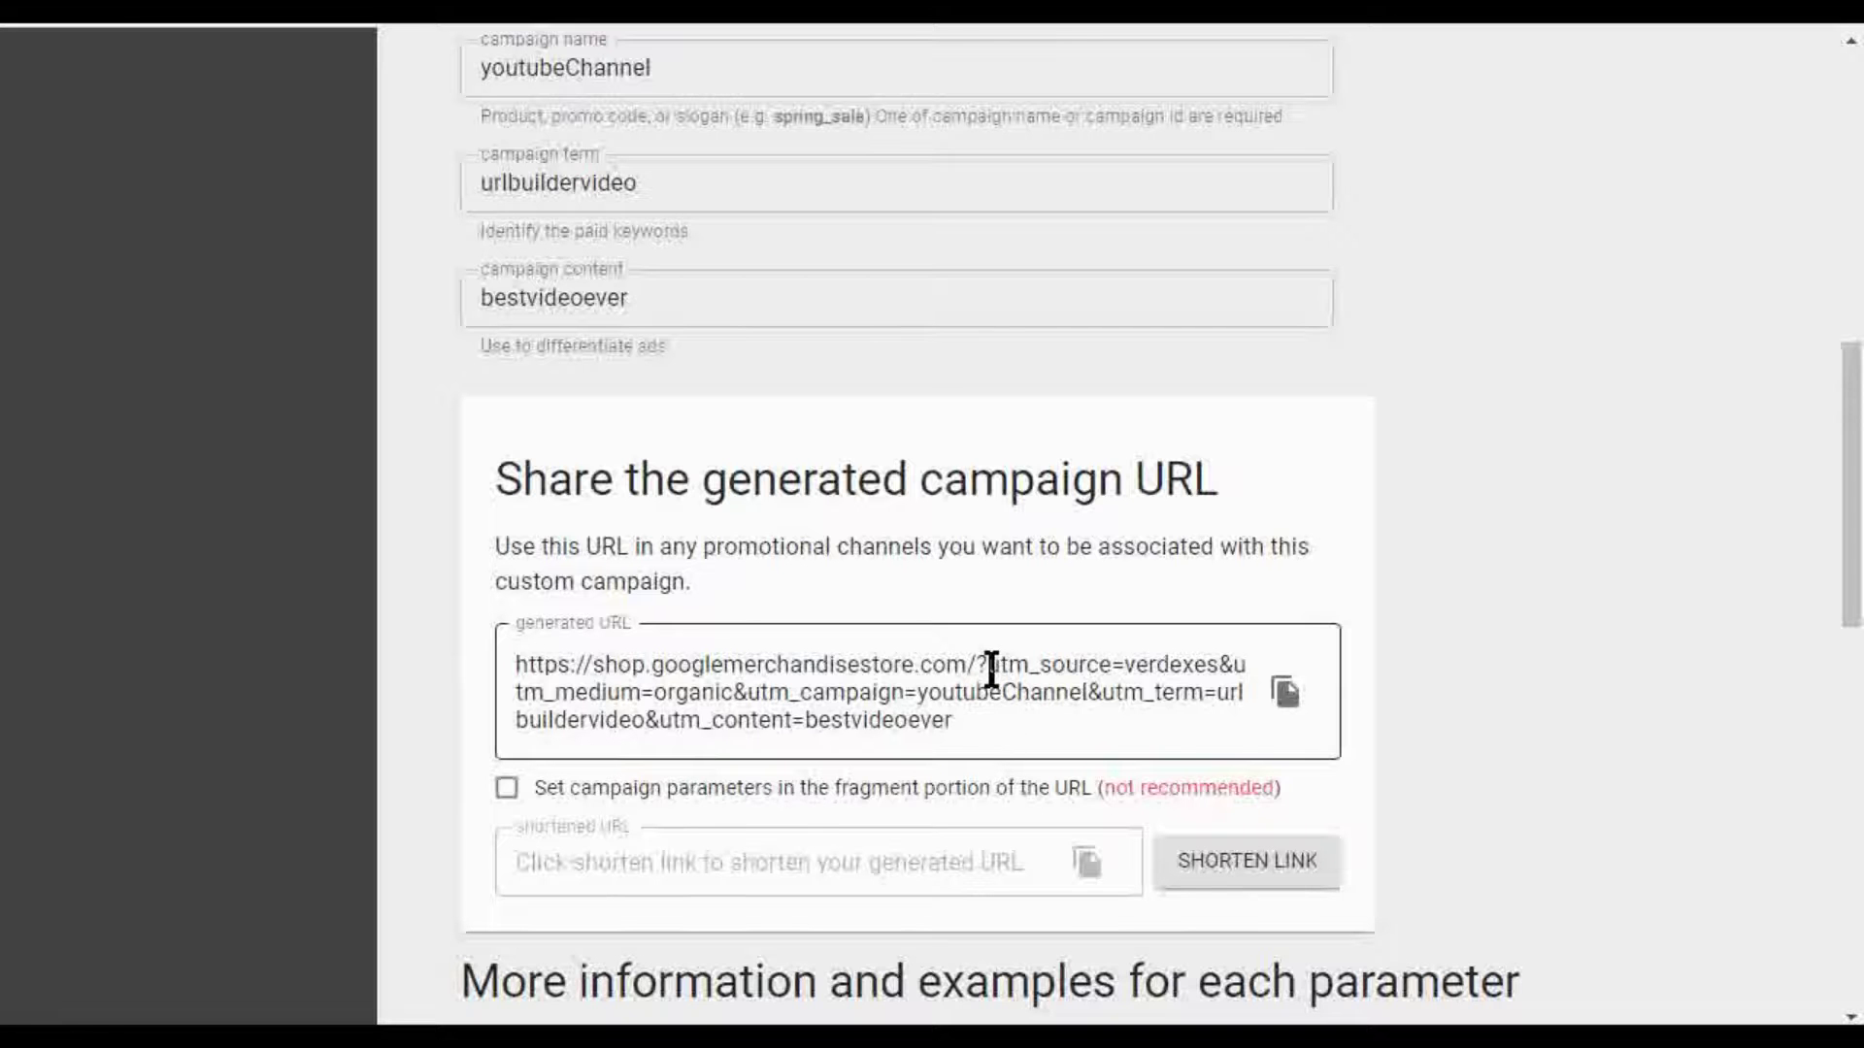
{"action": "scroll", "coordinate": [1091, 630], "scroll_direction": "up", "scroll_amount": 1}
{"action": "scroll", "coordinate": [971, 436], "scroll_direction": "up", "scroll_amount": 3}
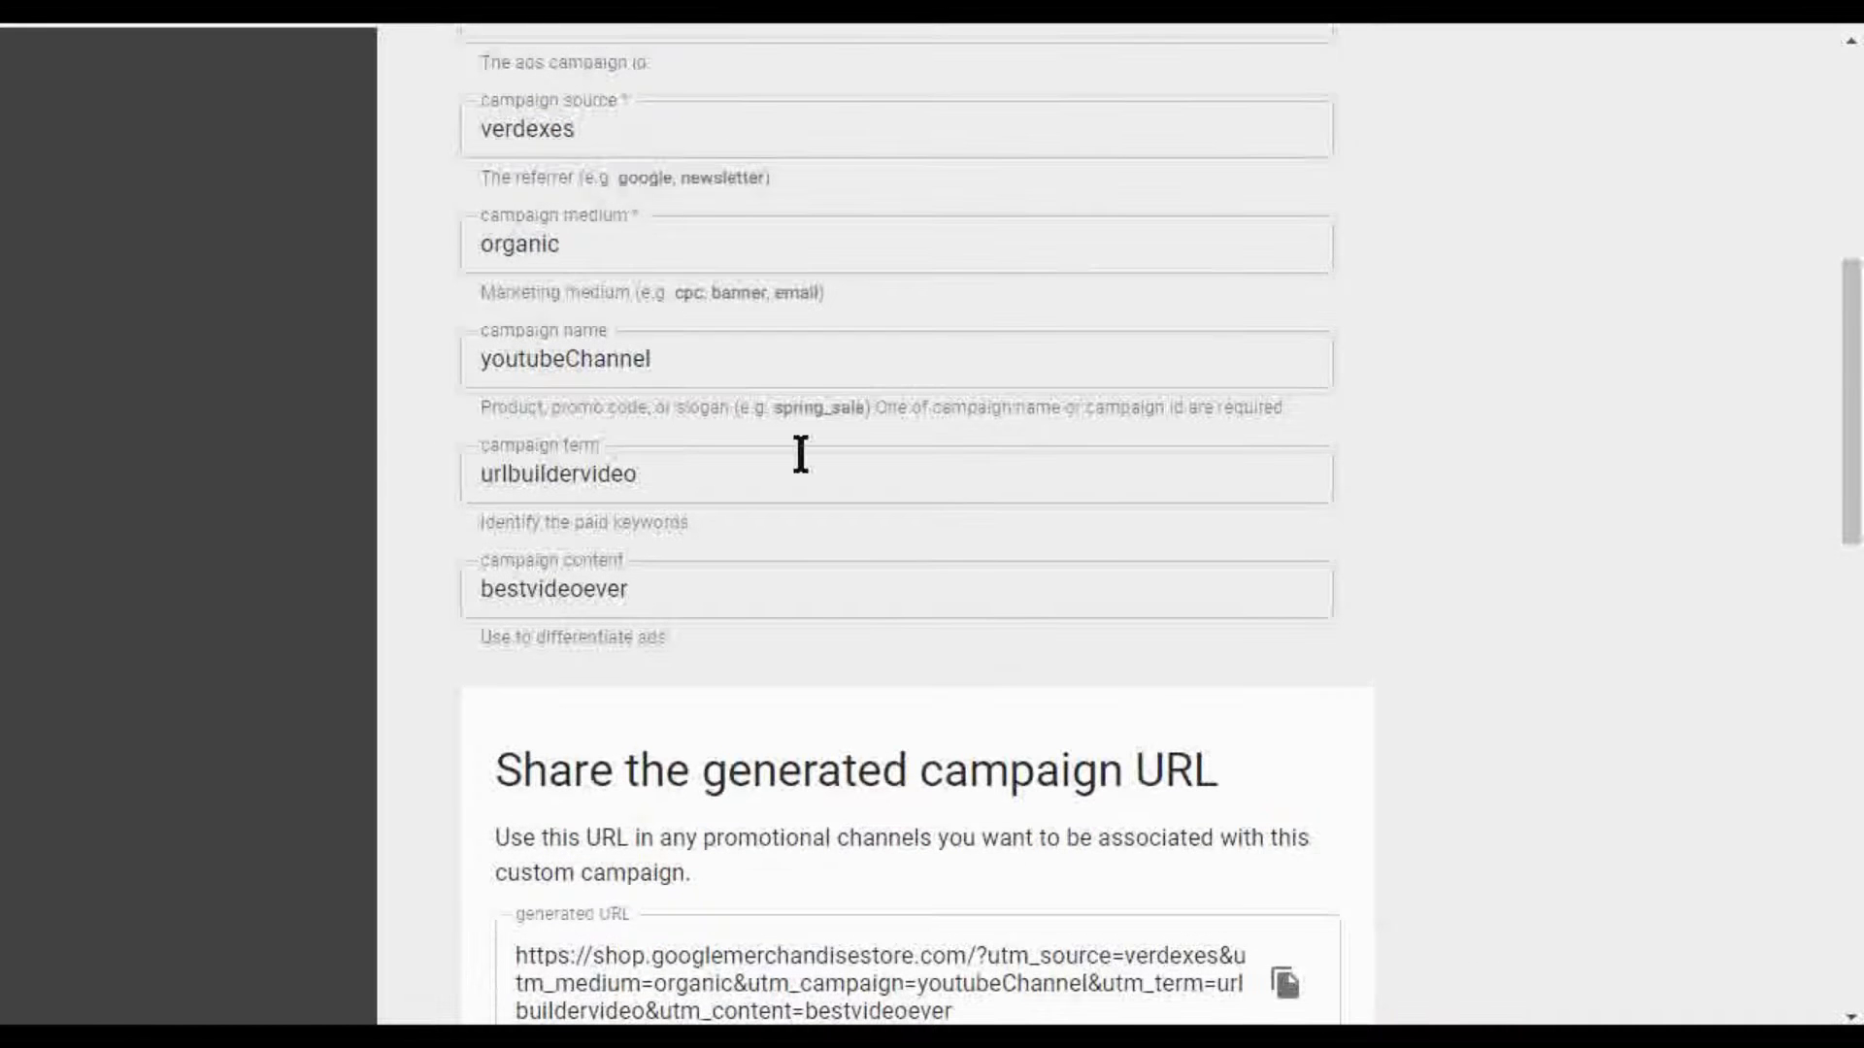
{"action": "scroll", "coordinate": [970, 563], "scroll_direction": "down", "scroll_amount": 3}
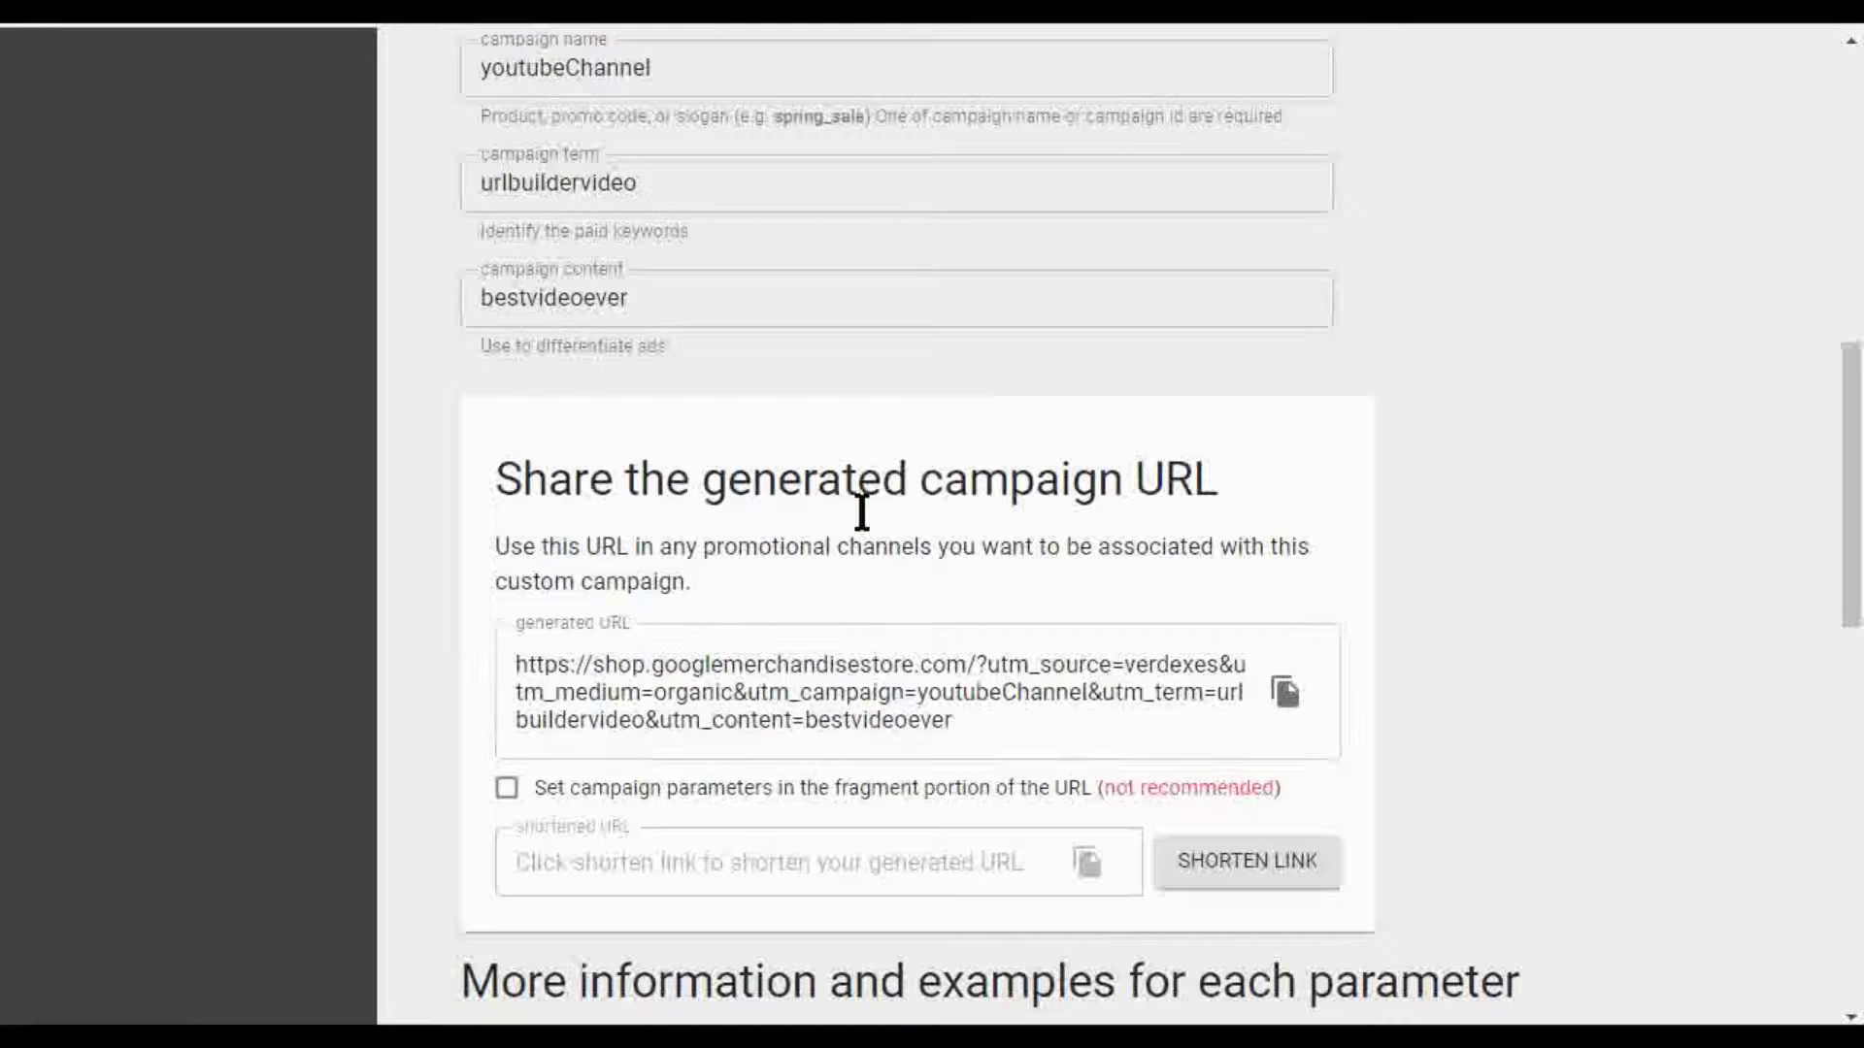
{"action": "left_click_drag", "start_coordinate": [1015, 727], "coordinate": [424, 645]}
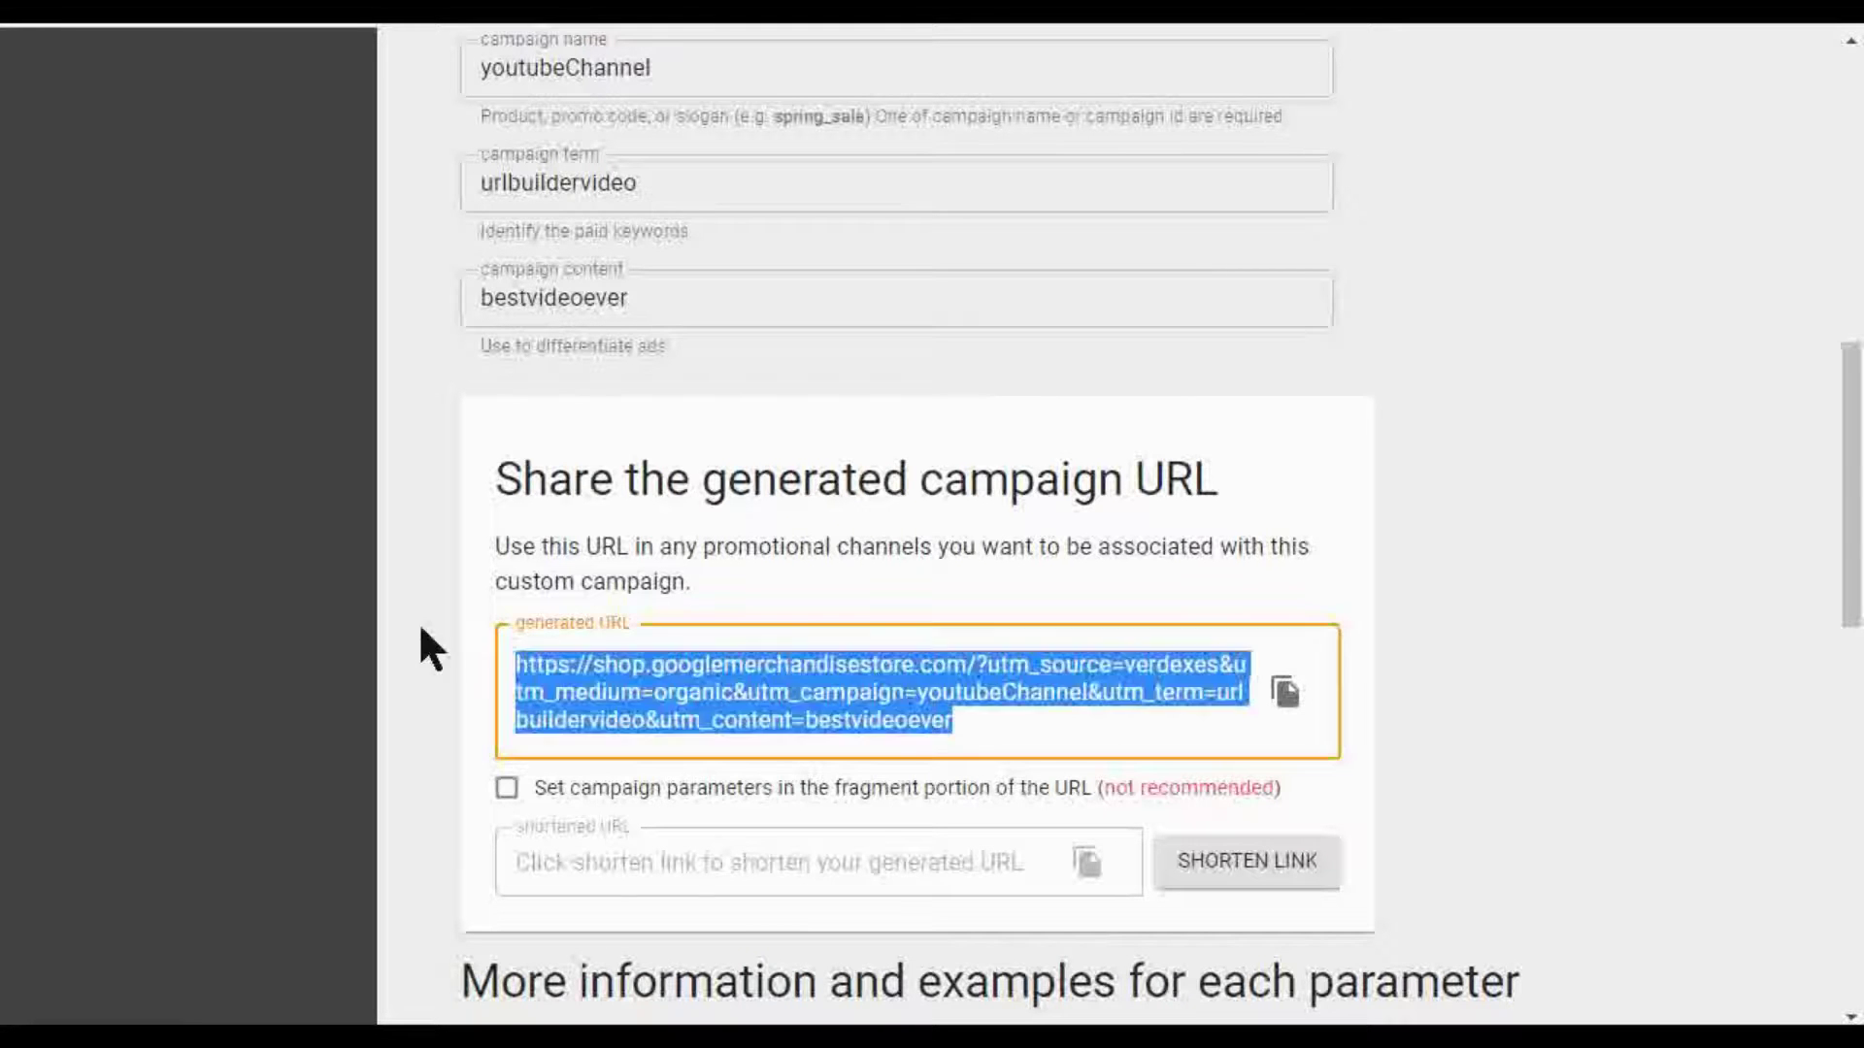
{"action": "right_click", "coordinate": [668, 682]}
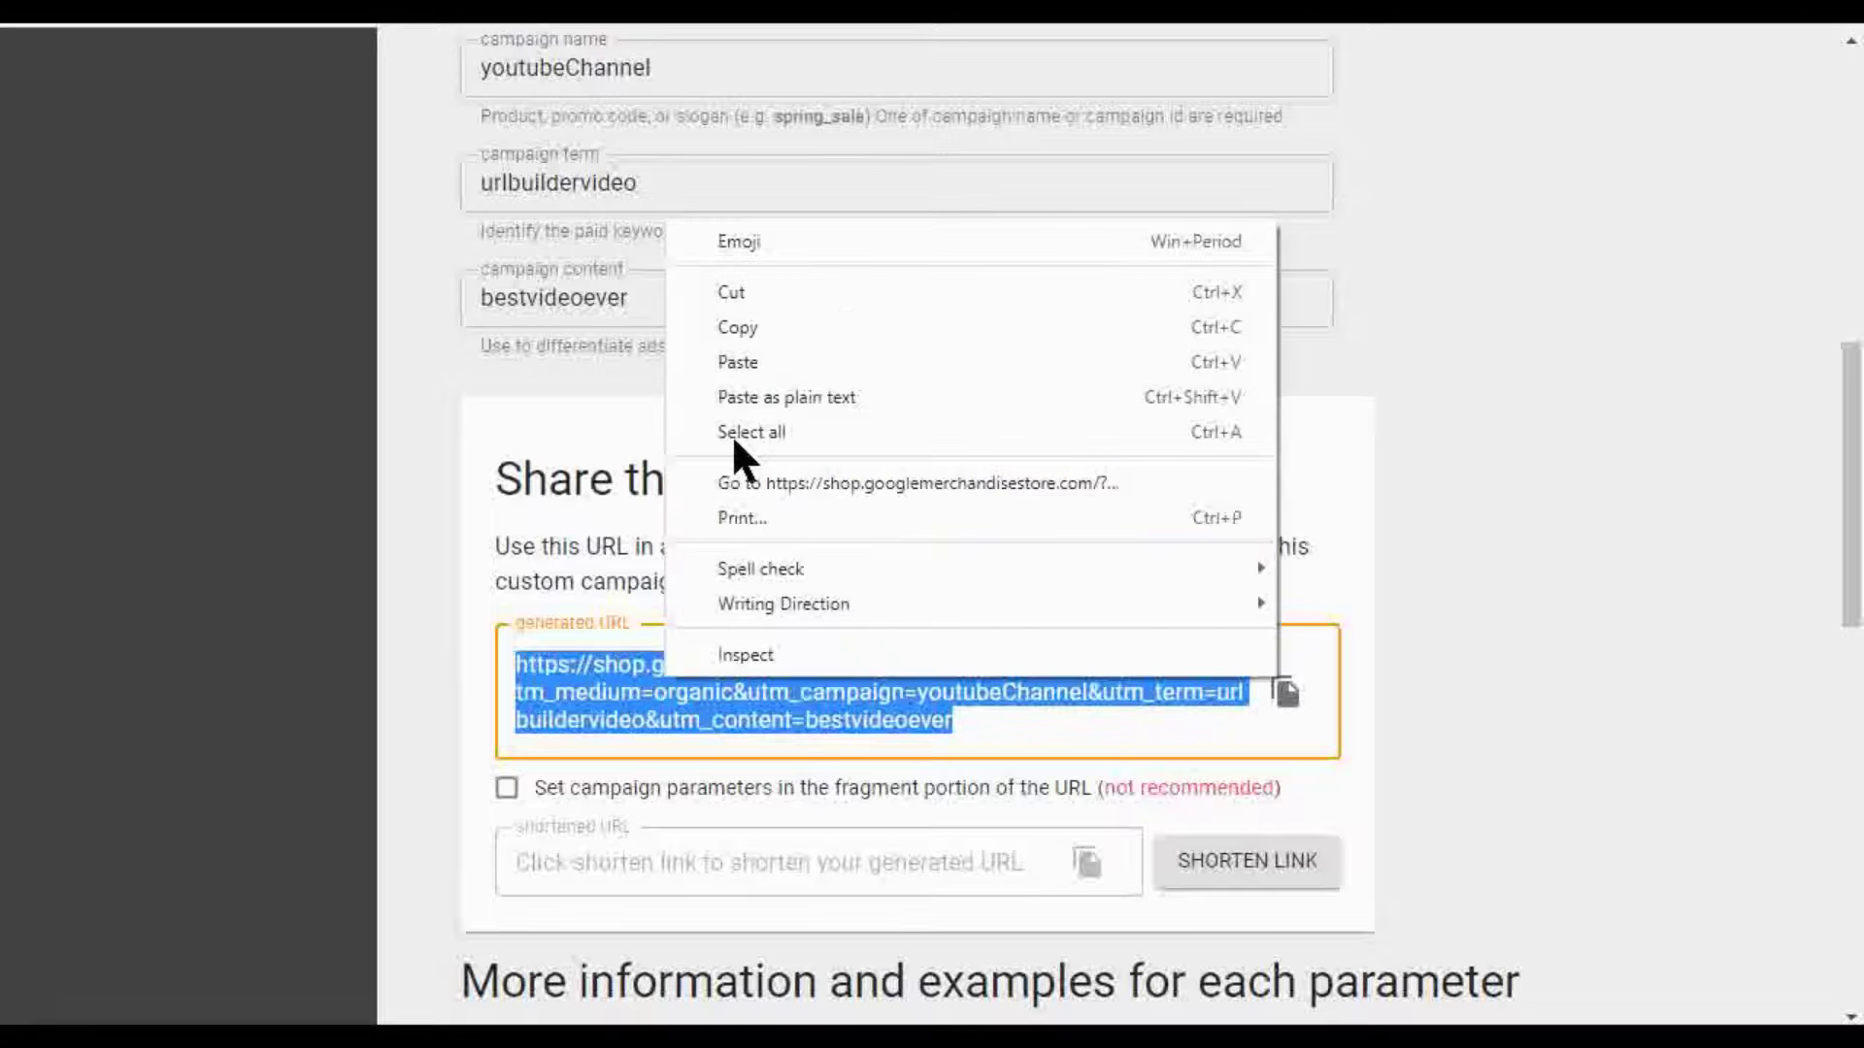
{"action": "left_click", "coordinate": [767, 329]}
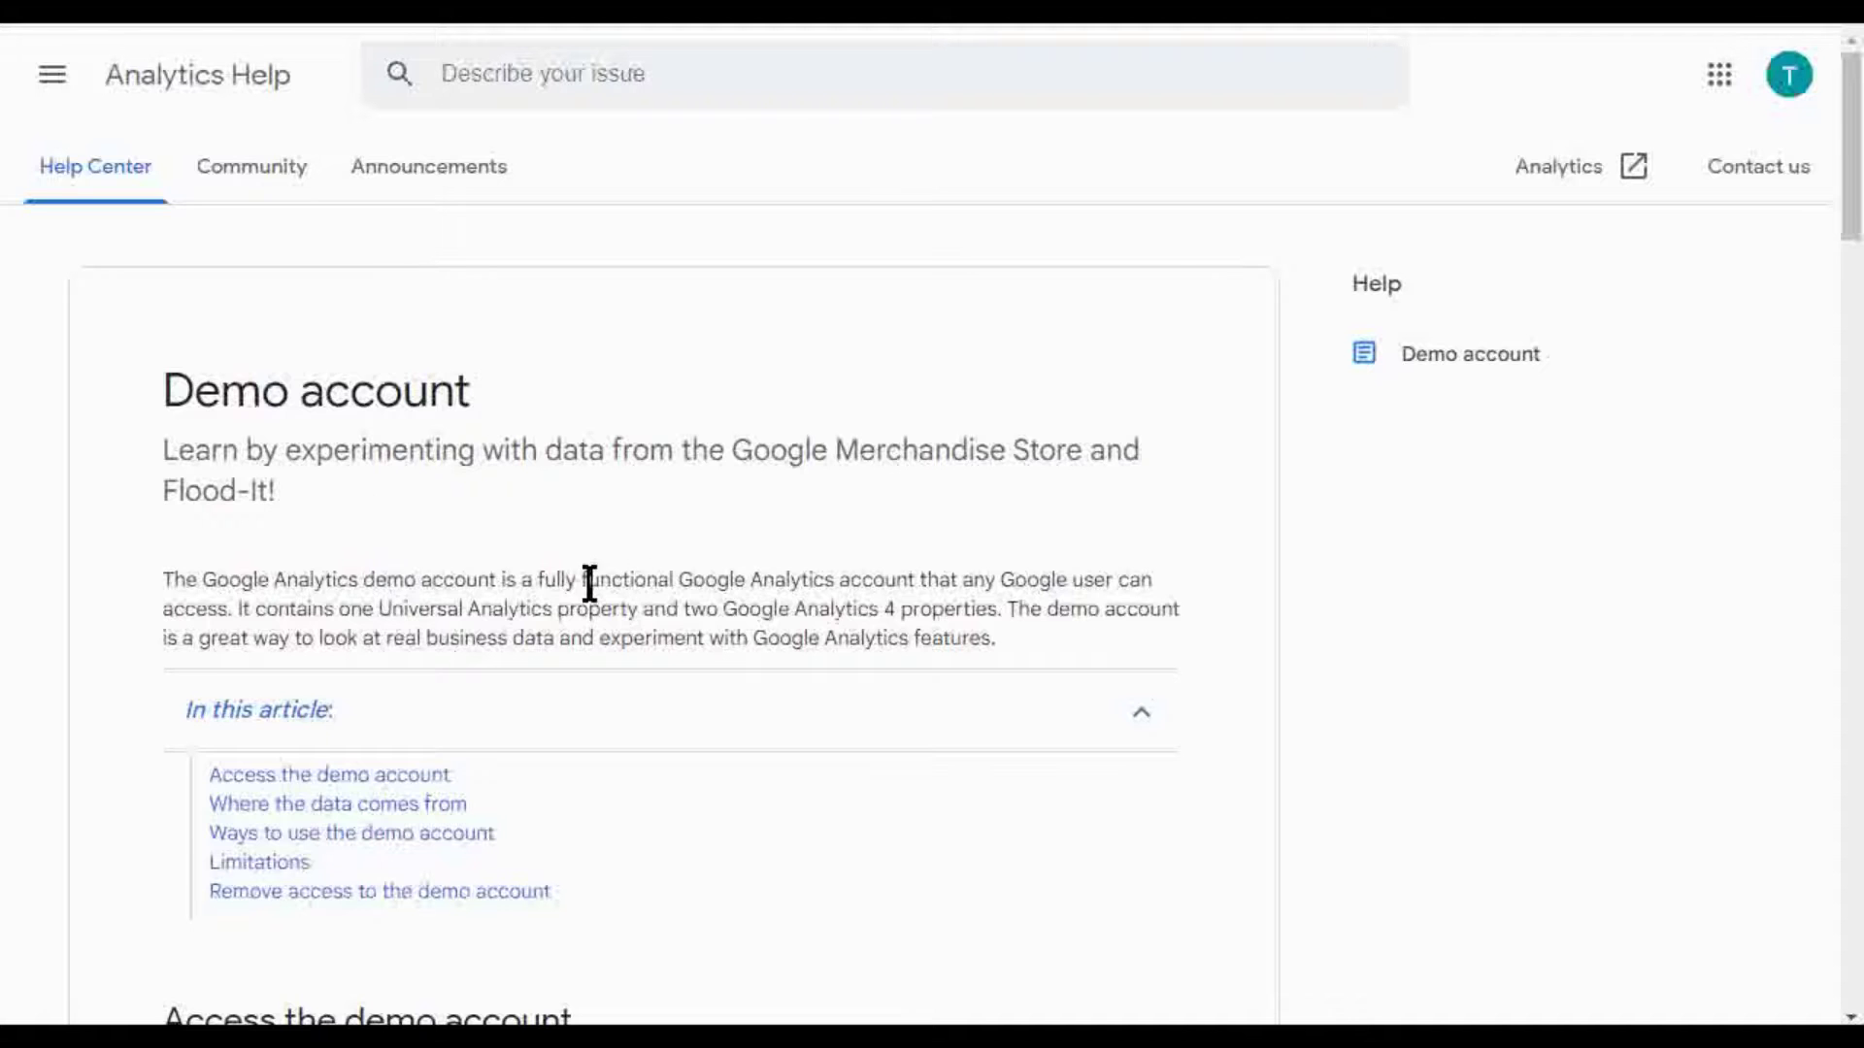
Scroll down the Demo account help article toward the access section
{"action": "scroll", "coordinate": [582, 580], "scroll_direction": "down", "scroll_amount": 13}
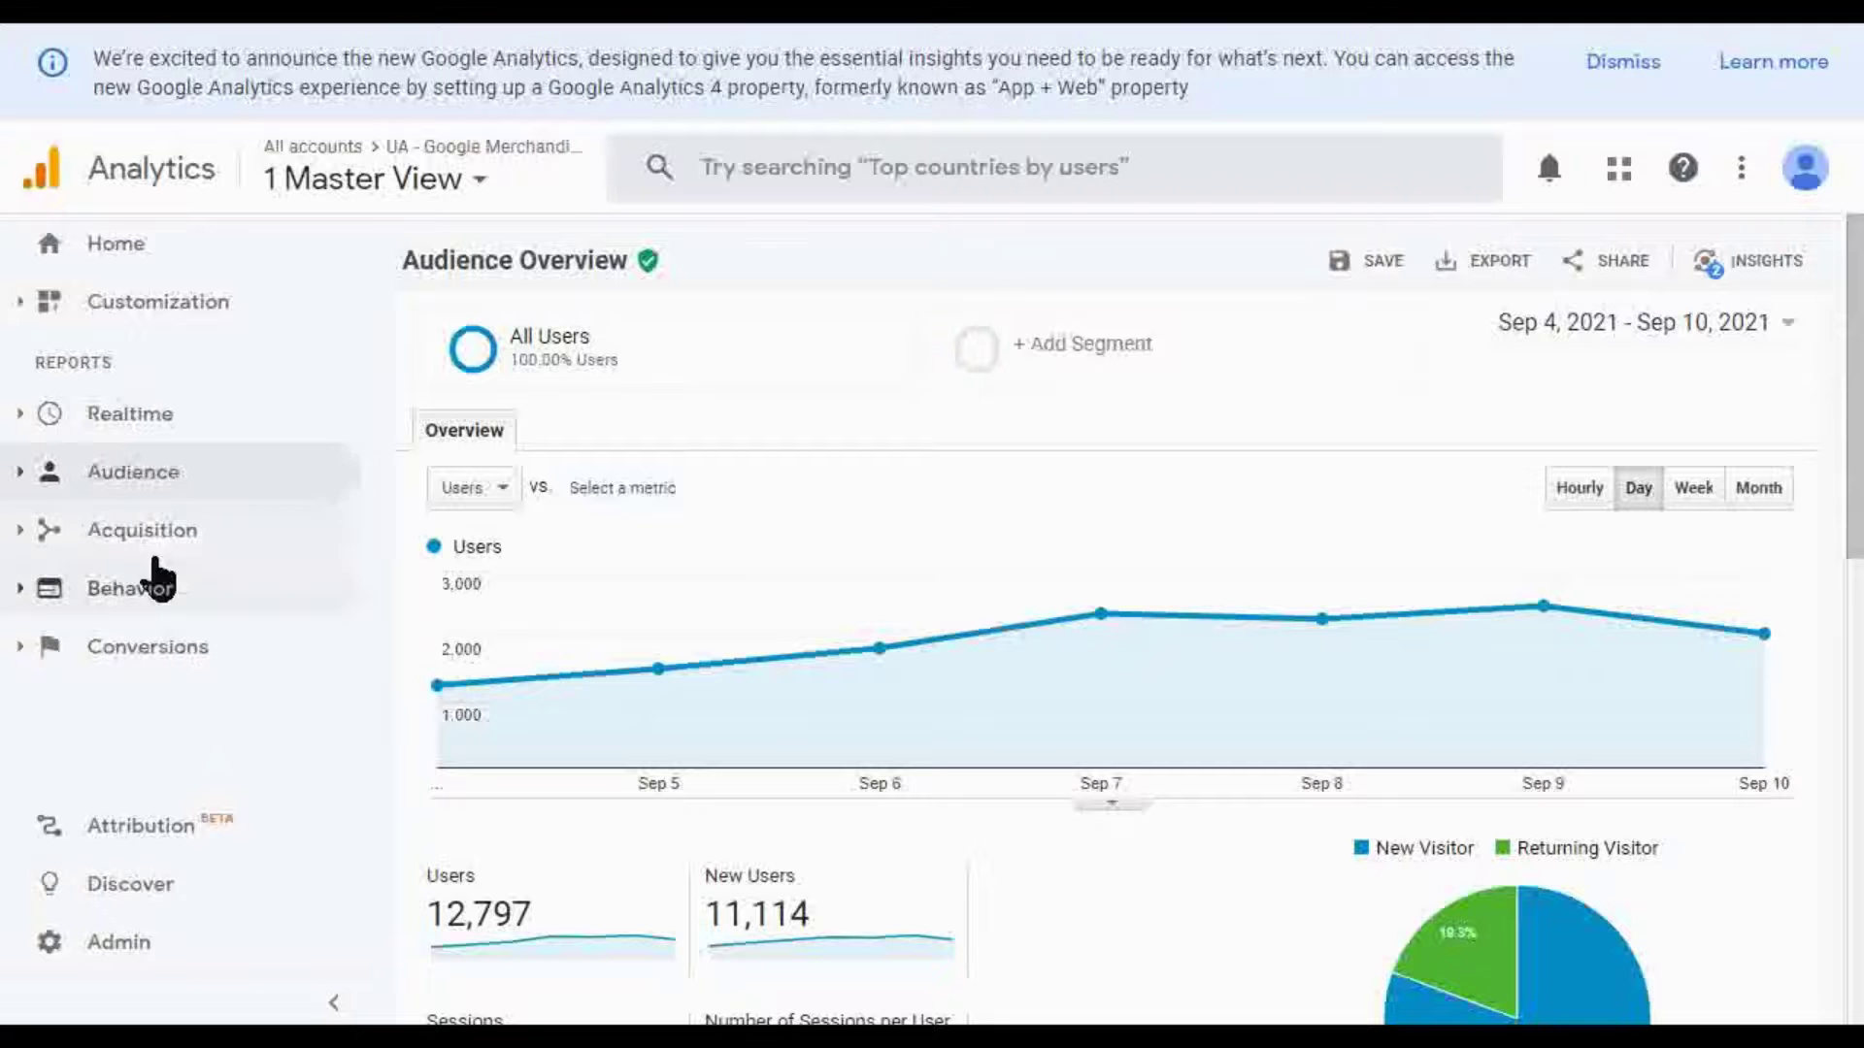
Open Acquisition > All Traffic > Source/Medium and scroll down to its data table
{"action": "left_click", "coordinate": [107, 555]}
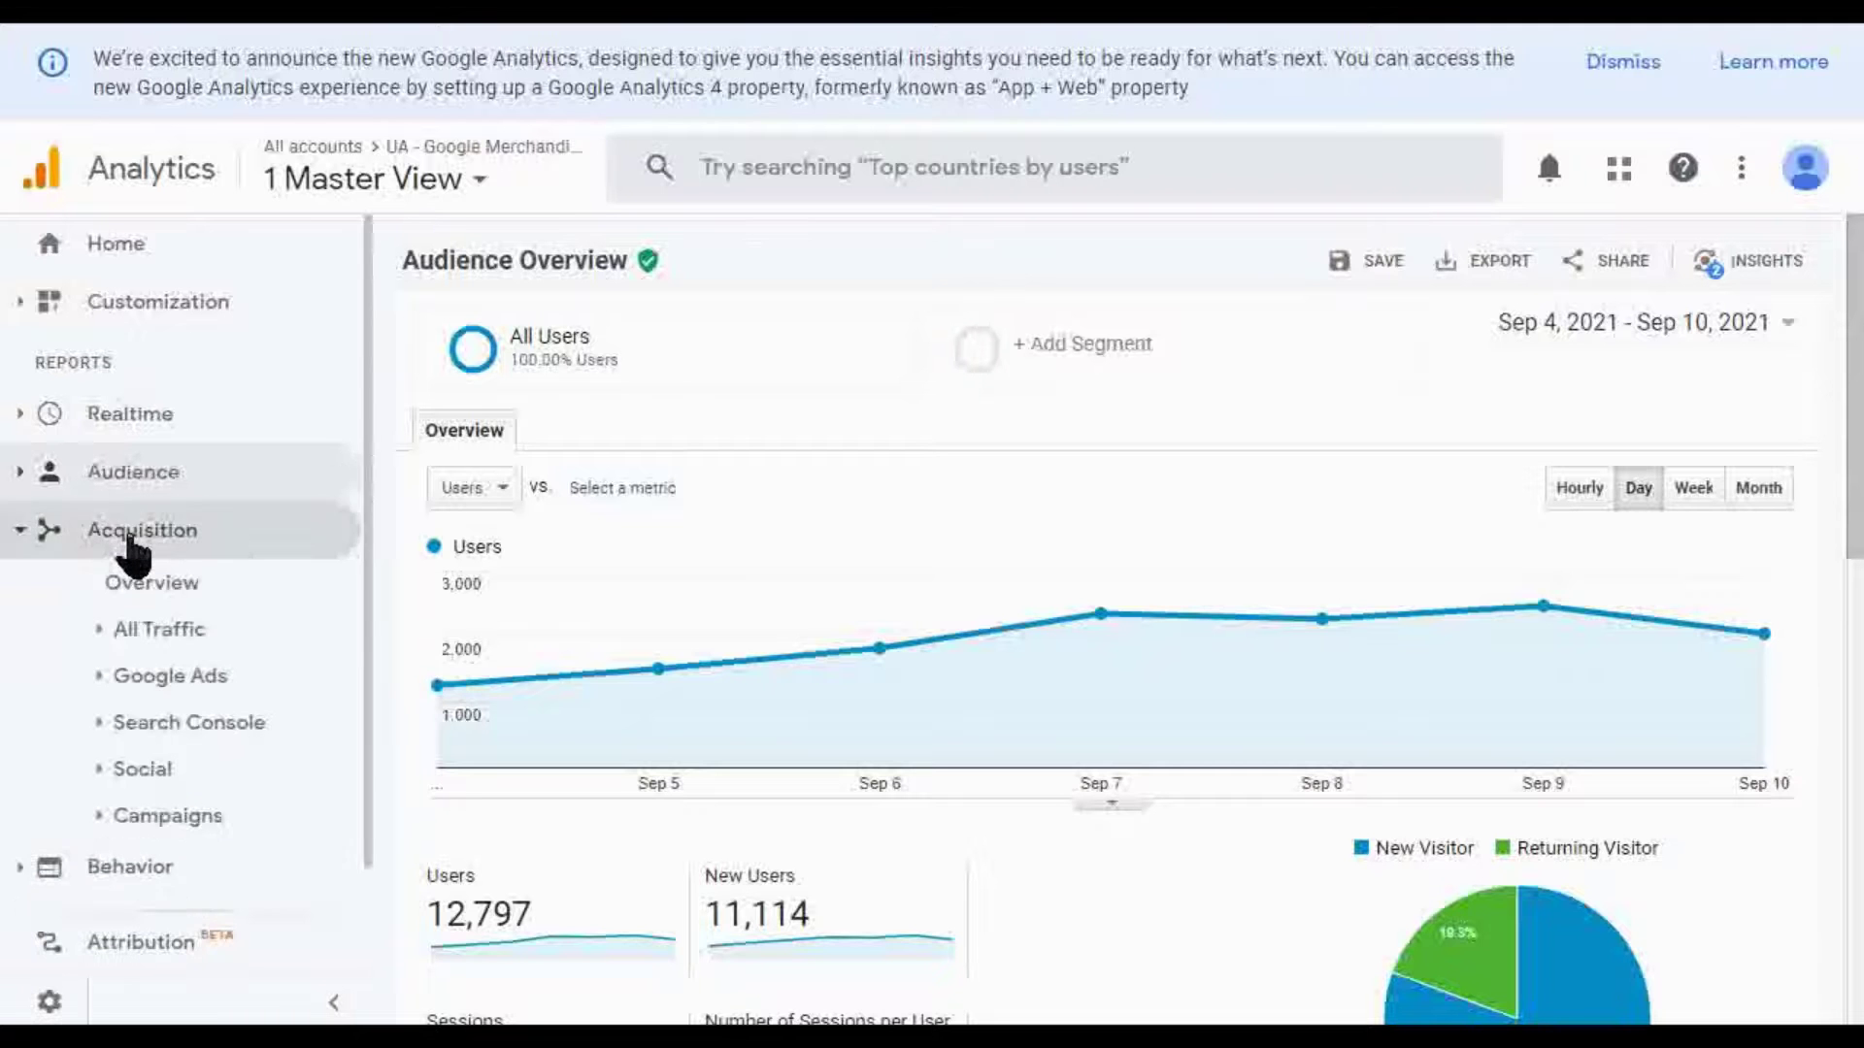
{"action": "left_click", "coordinate": [220, 636]}
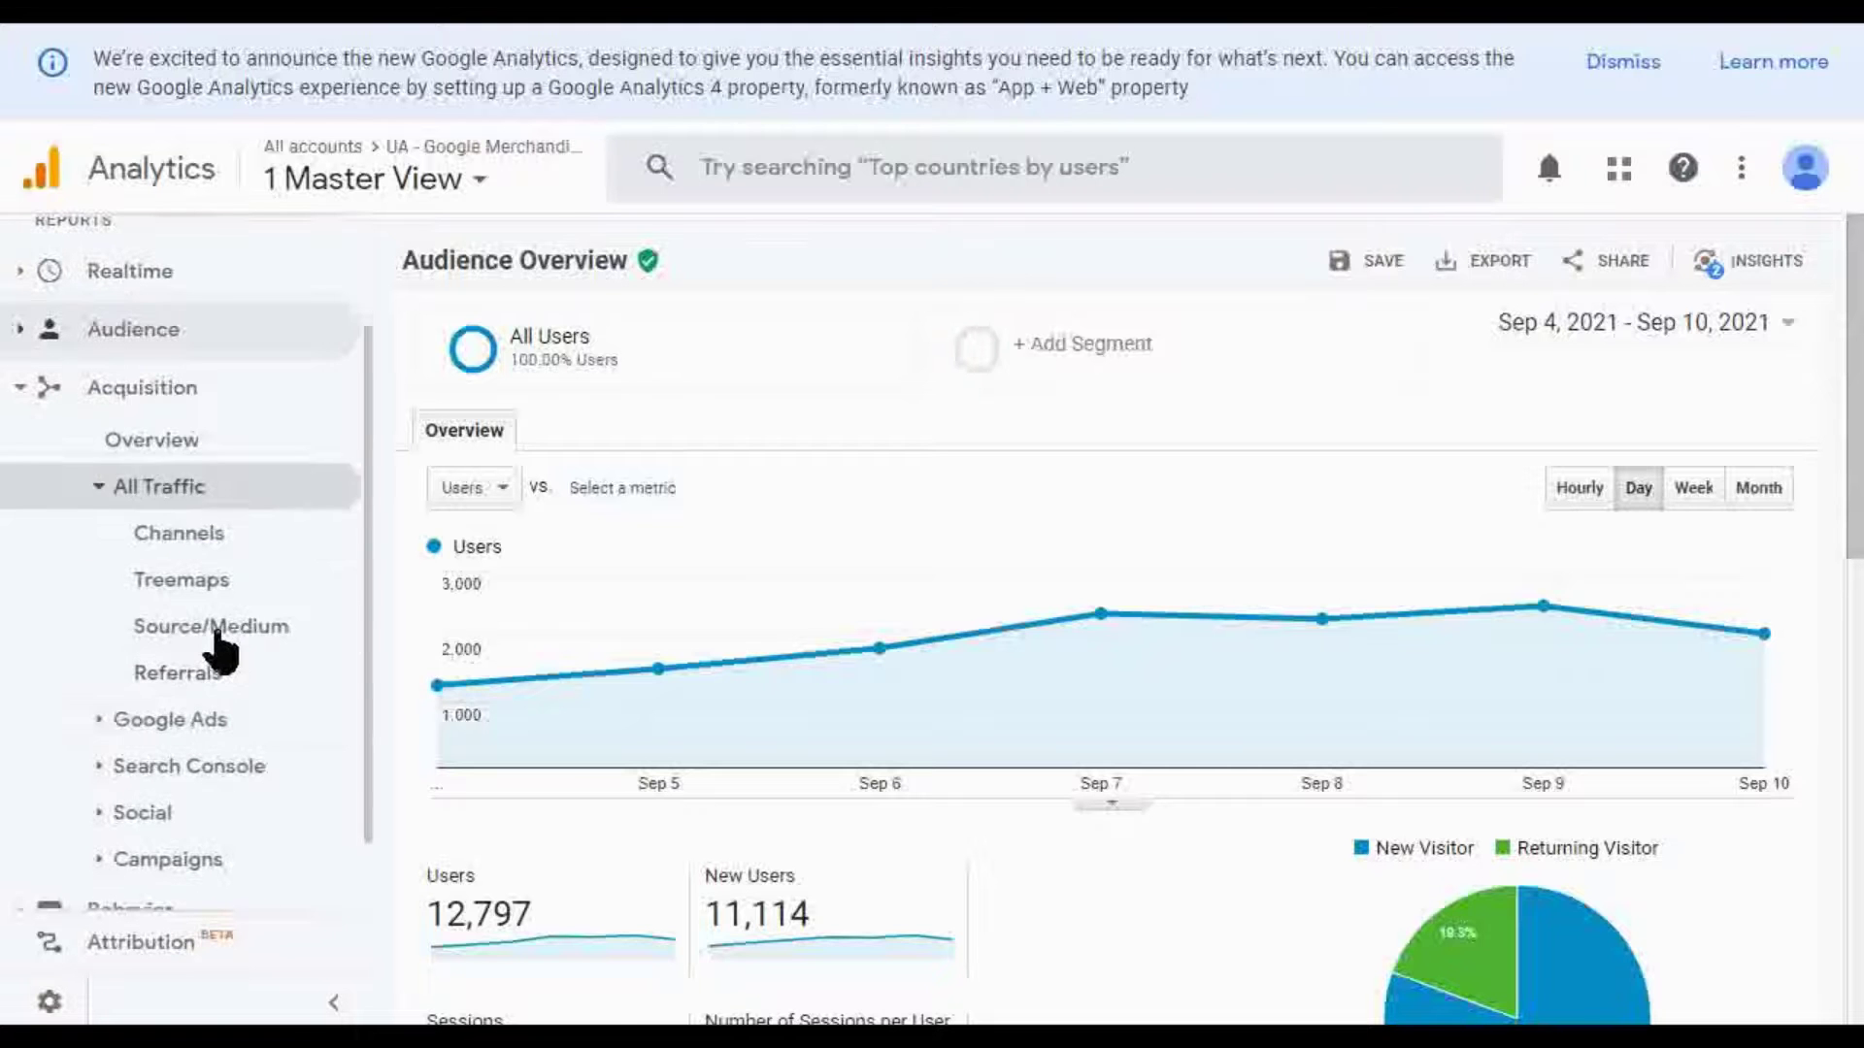
{"action": "left_click", "coordinate": [219, 641]}
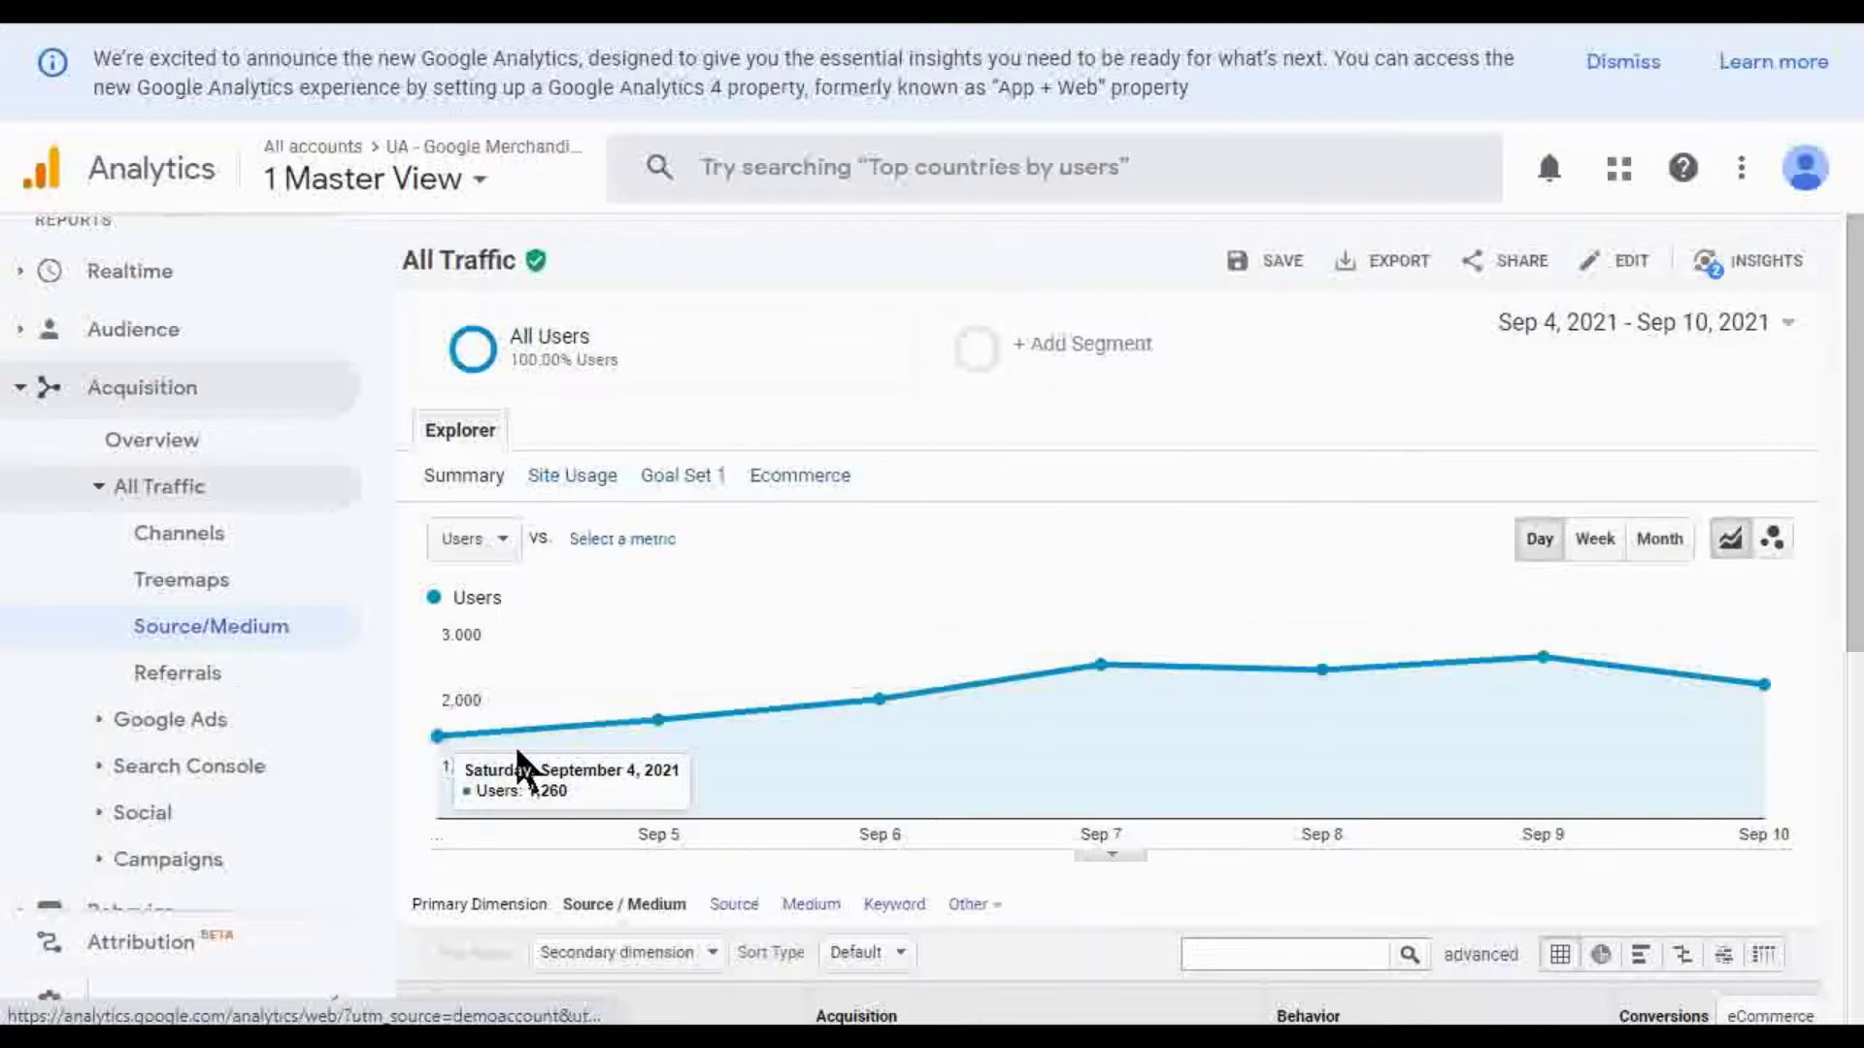
{"action": "scroll", "coordinate": [520, 767], "scroll_direction": "down", "scroll_amount": 7}
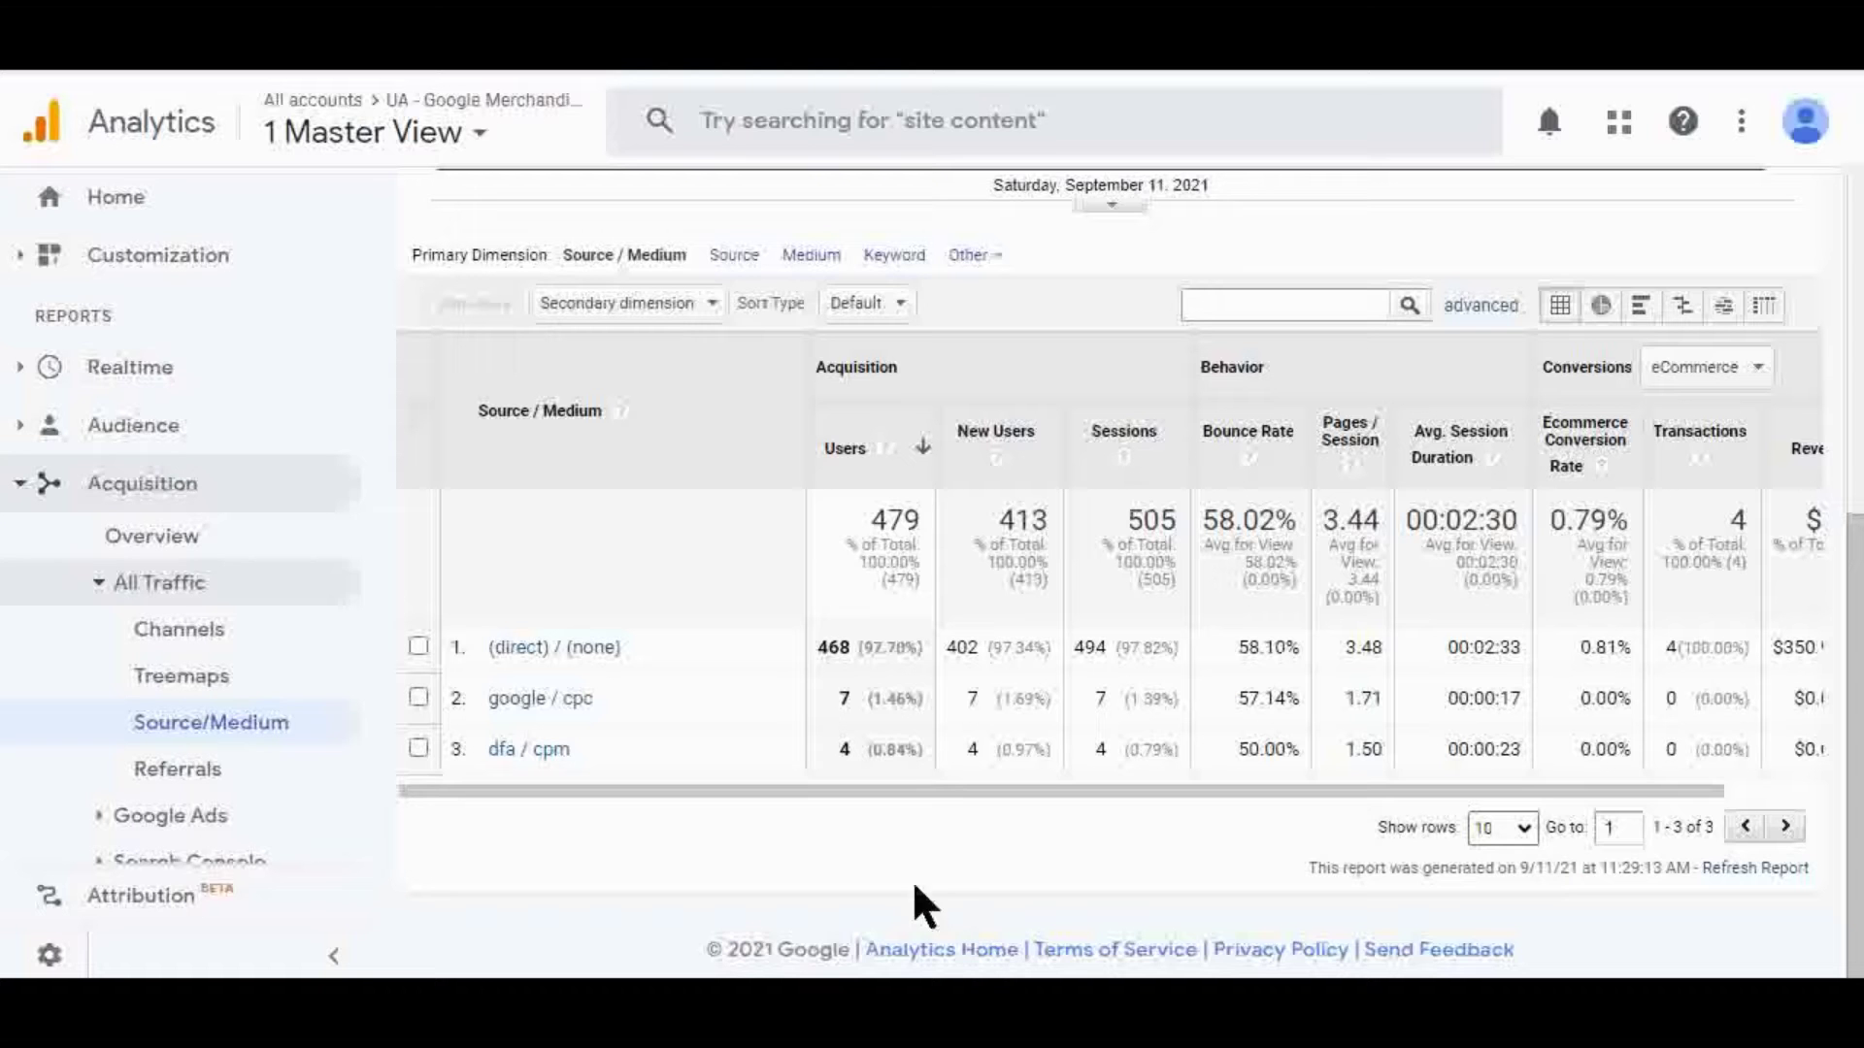
{"action": "left_click", "coordinate": [449, 145]}
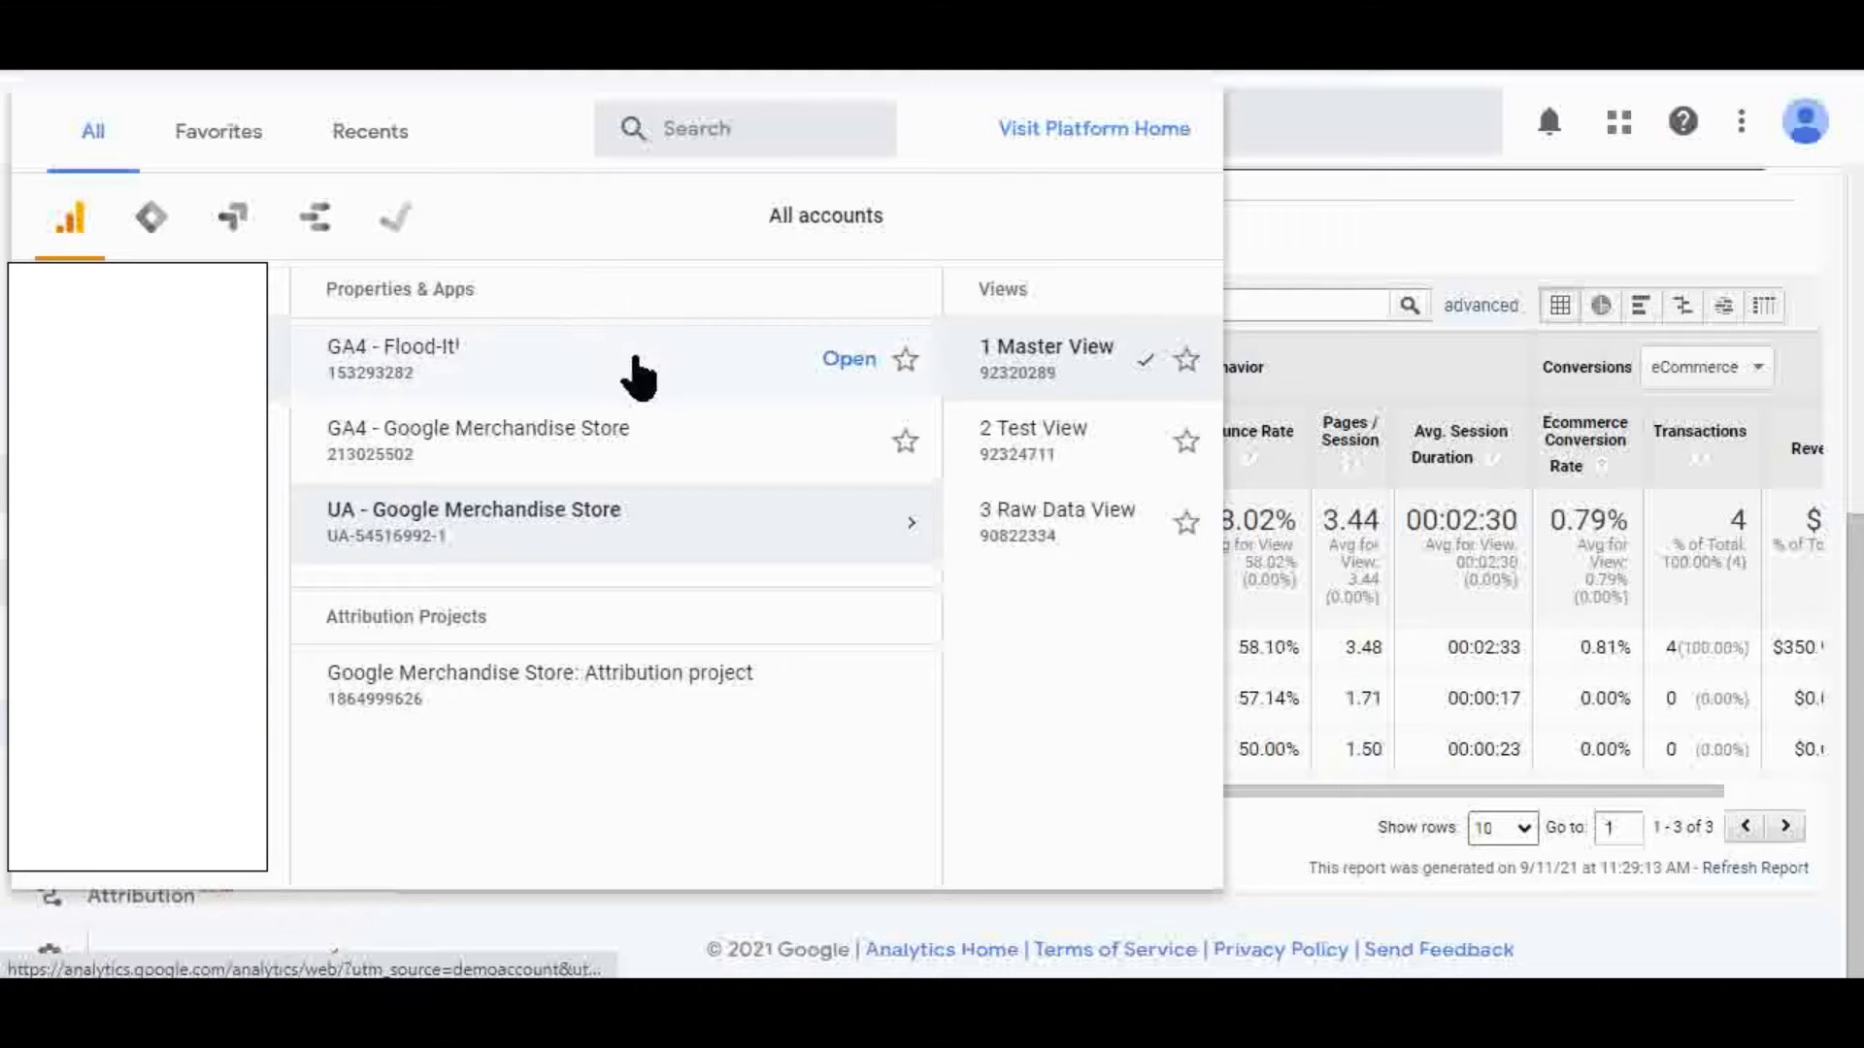
{"action": "left_click", "coordinate": [468, 468]}
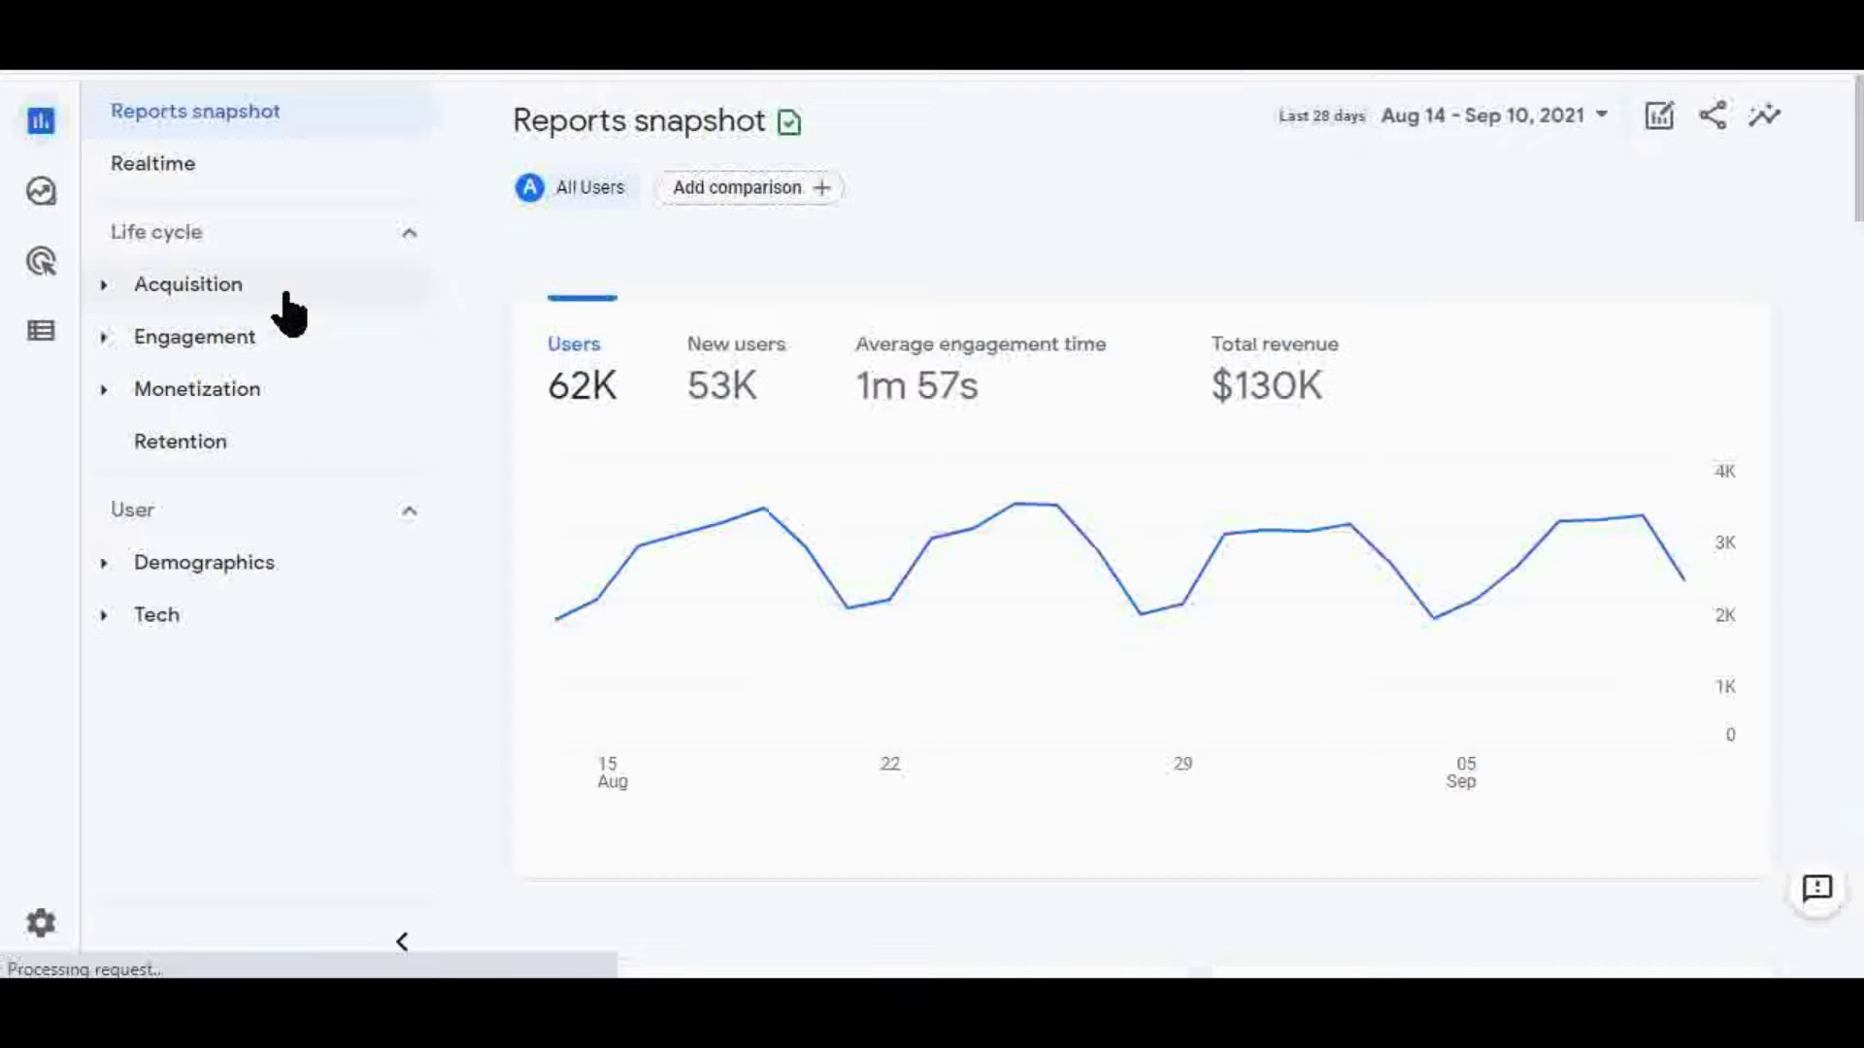
{"action": "left_click", "coordinate": [189, 289]}
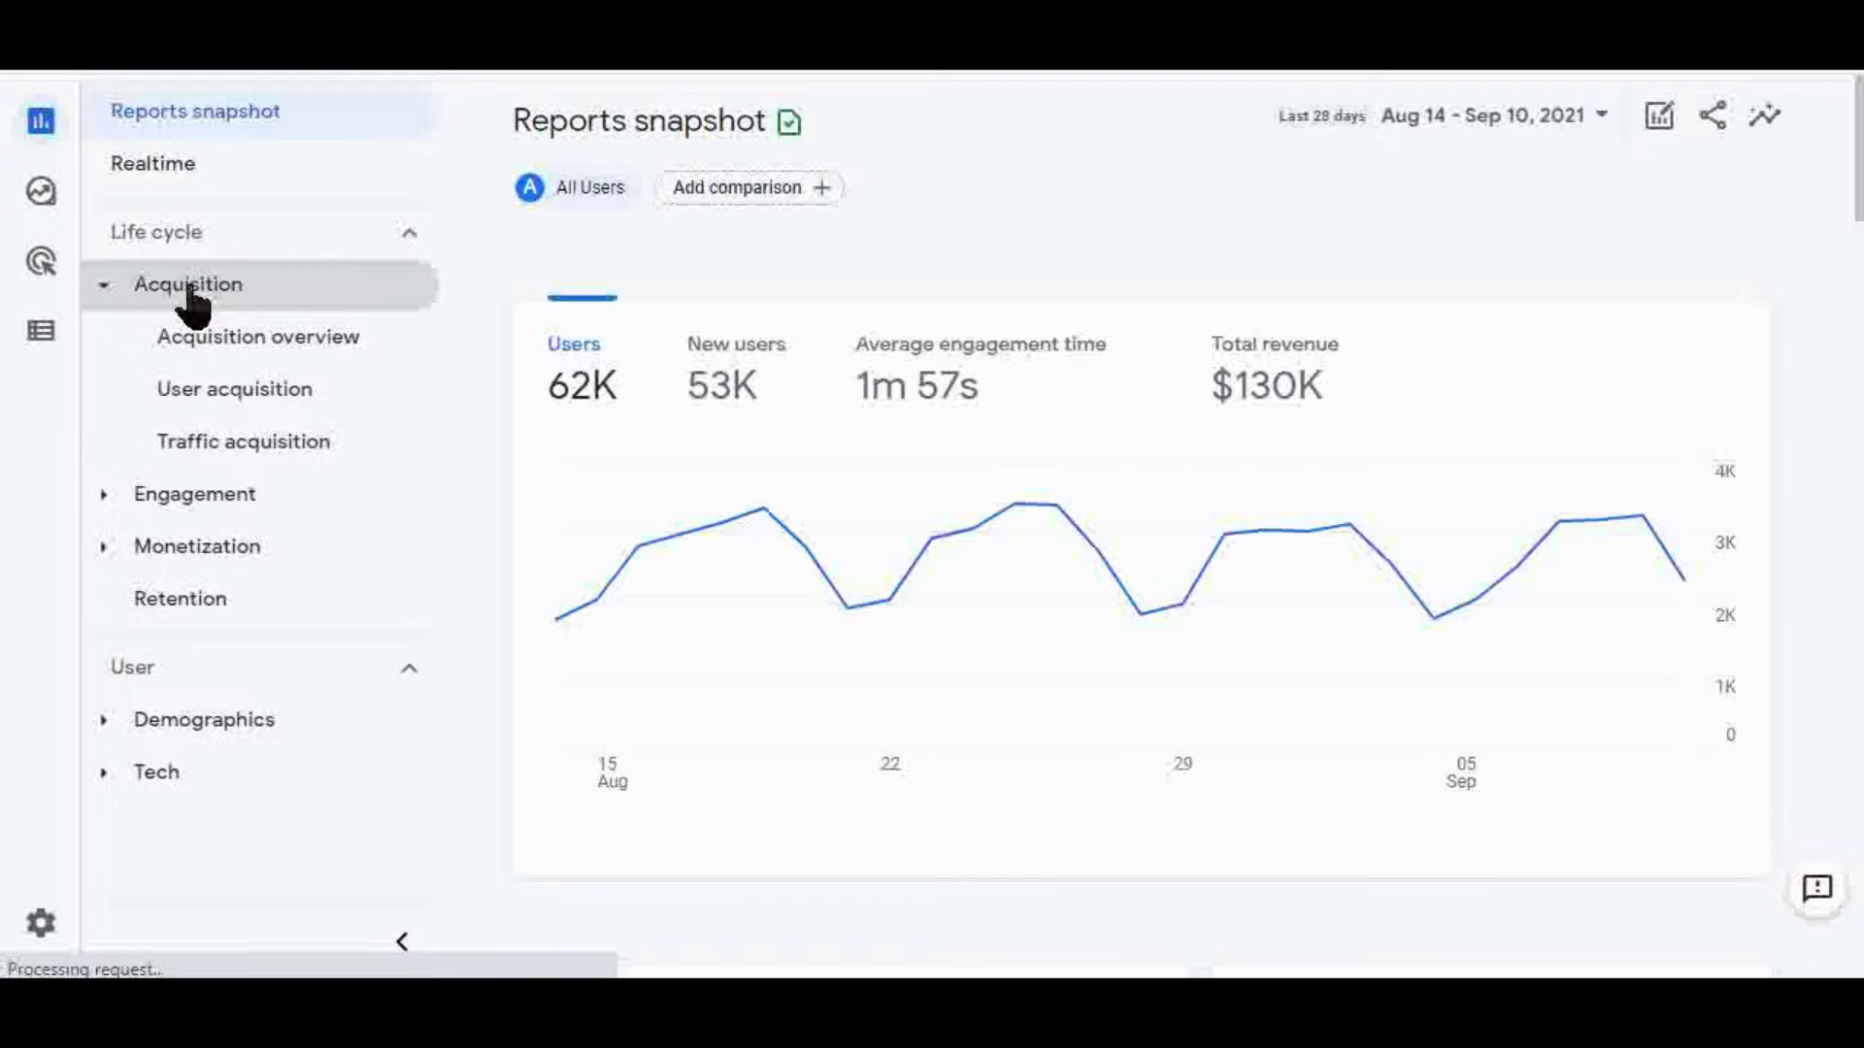
{"action": "left_click", "coordinate": [243, 447]}
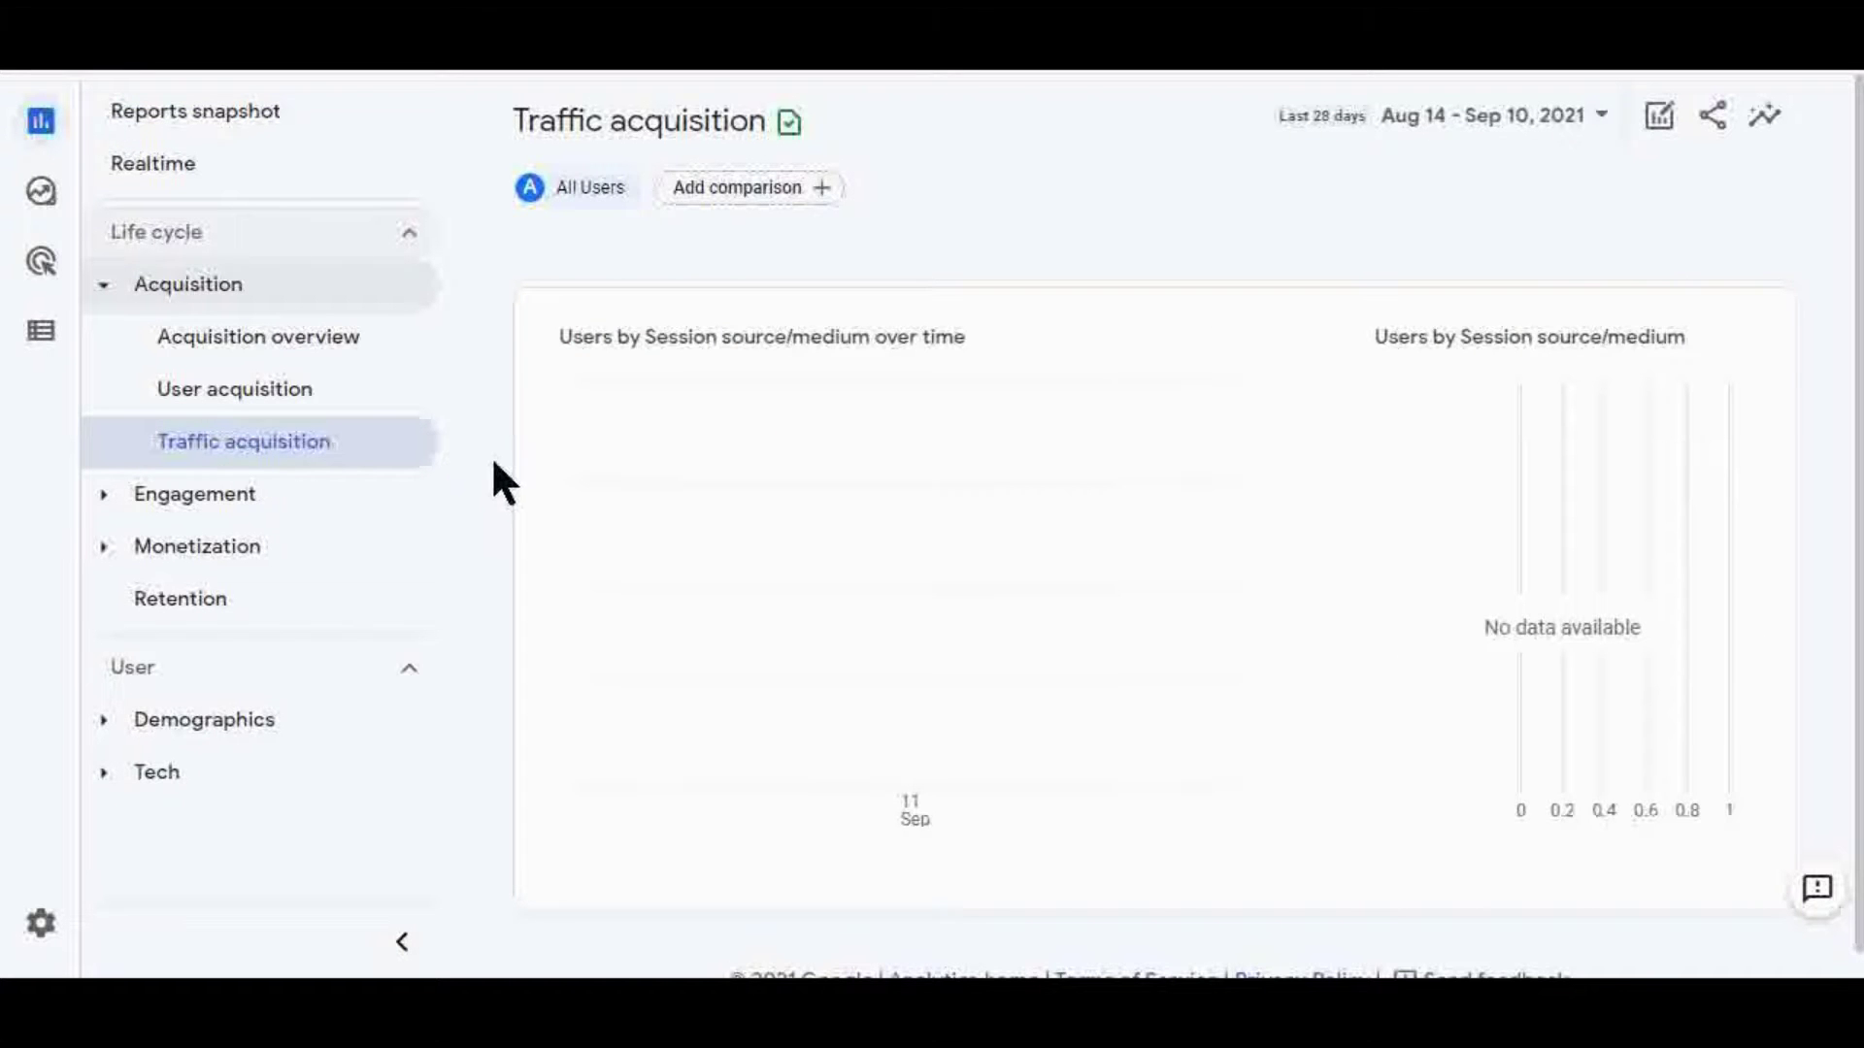
{"action": "scroll", "coordinate": [493, 464], "scroll_direction": "down", "scroll_amount": 4}
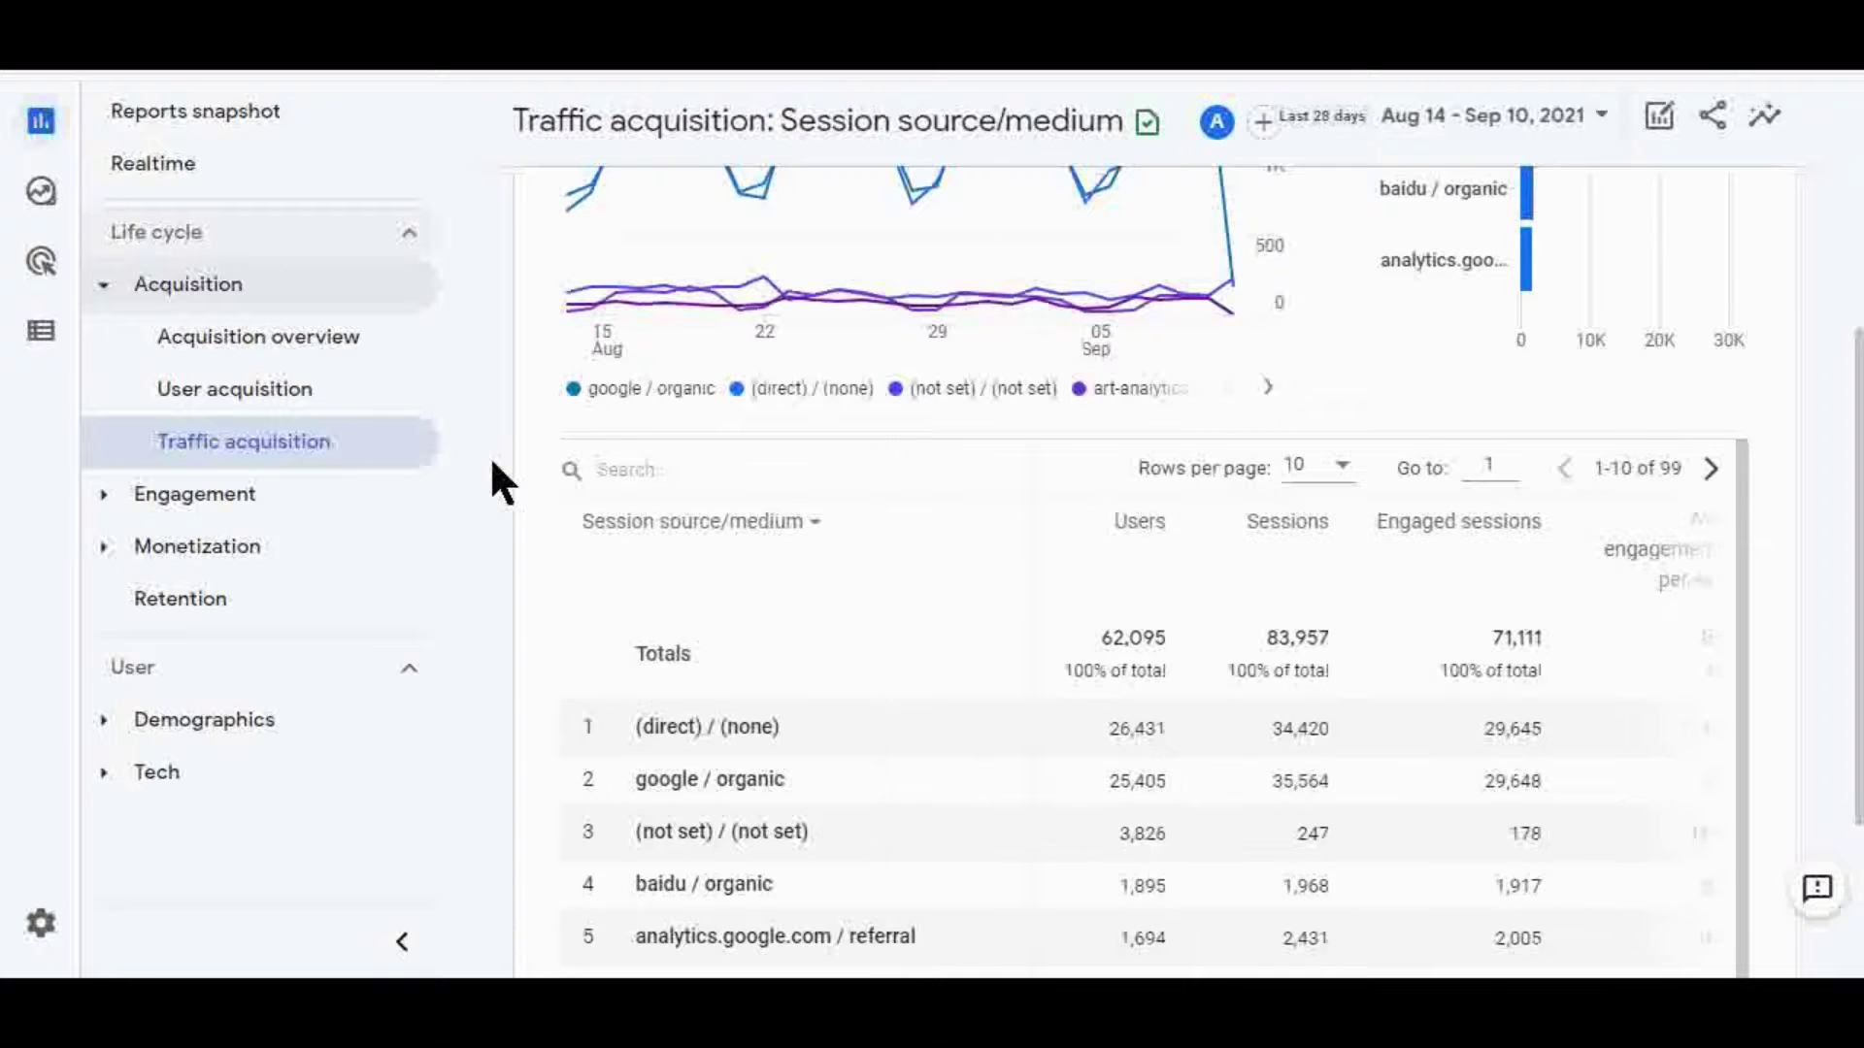
{"action": "scroll", "coordinate": [492, 464], "scroll_direction": "down", "scroll_amount": 3}
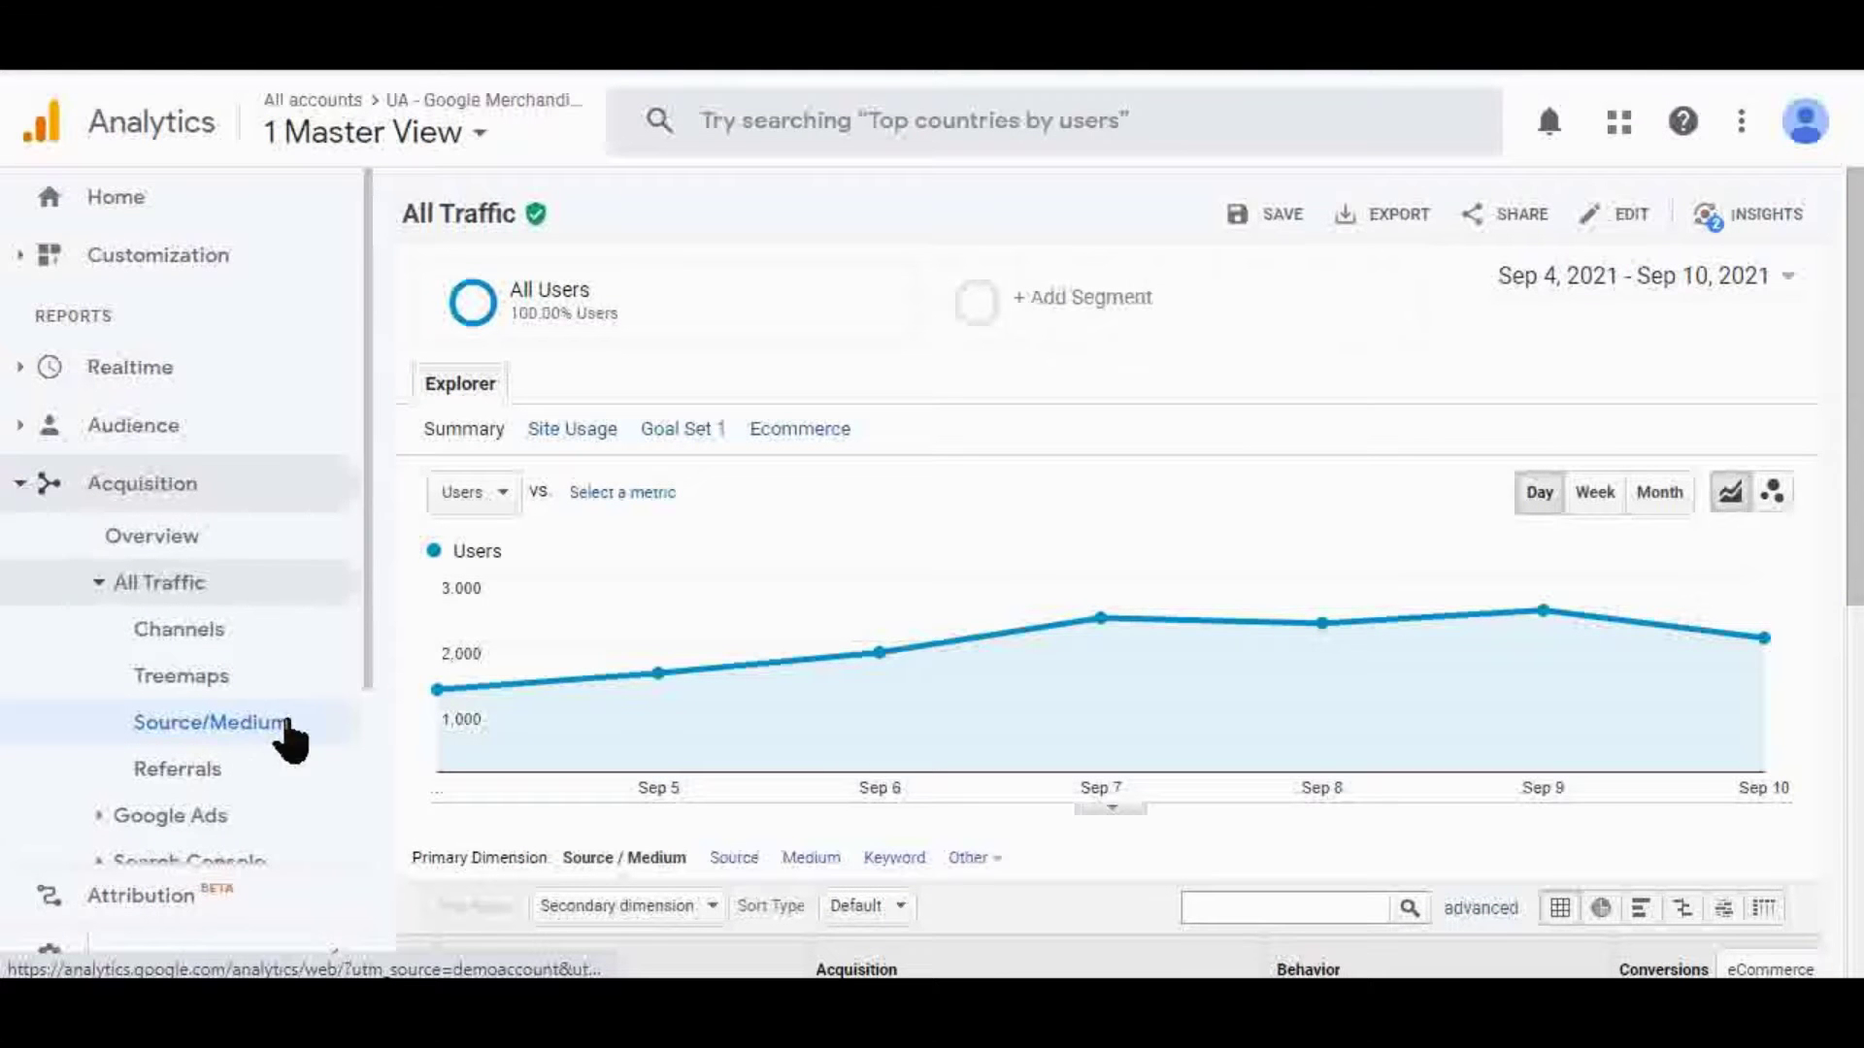
Set the Source/Medium report date range to Sep 11 and scroll to the table
{"action": "left_click", "coordinate": [1651, 293]}
{"action": "left_click", "coordinate": [1405, 384]}
{"action": "left_click", "coordinate": [1508, 447]}
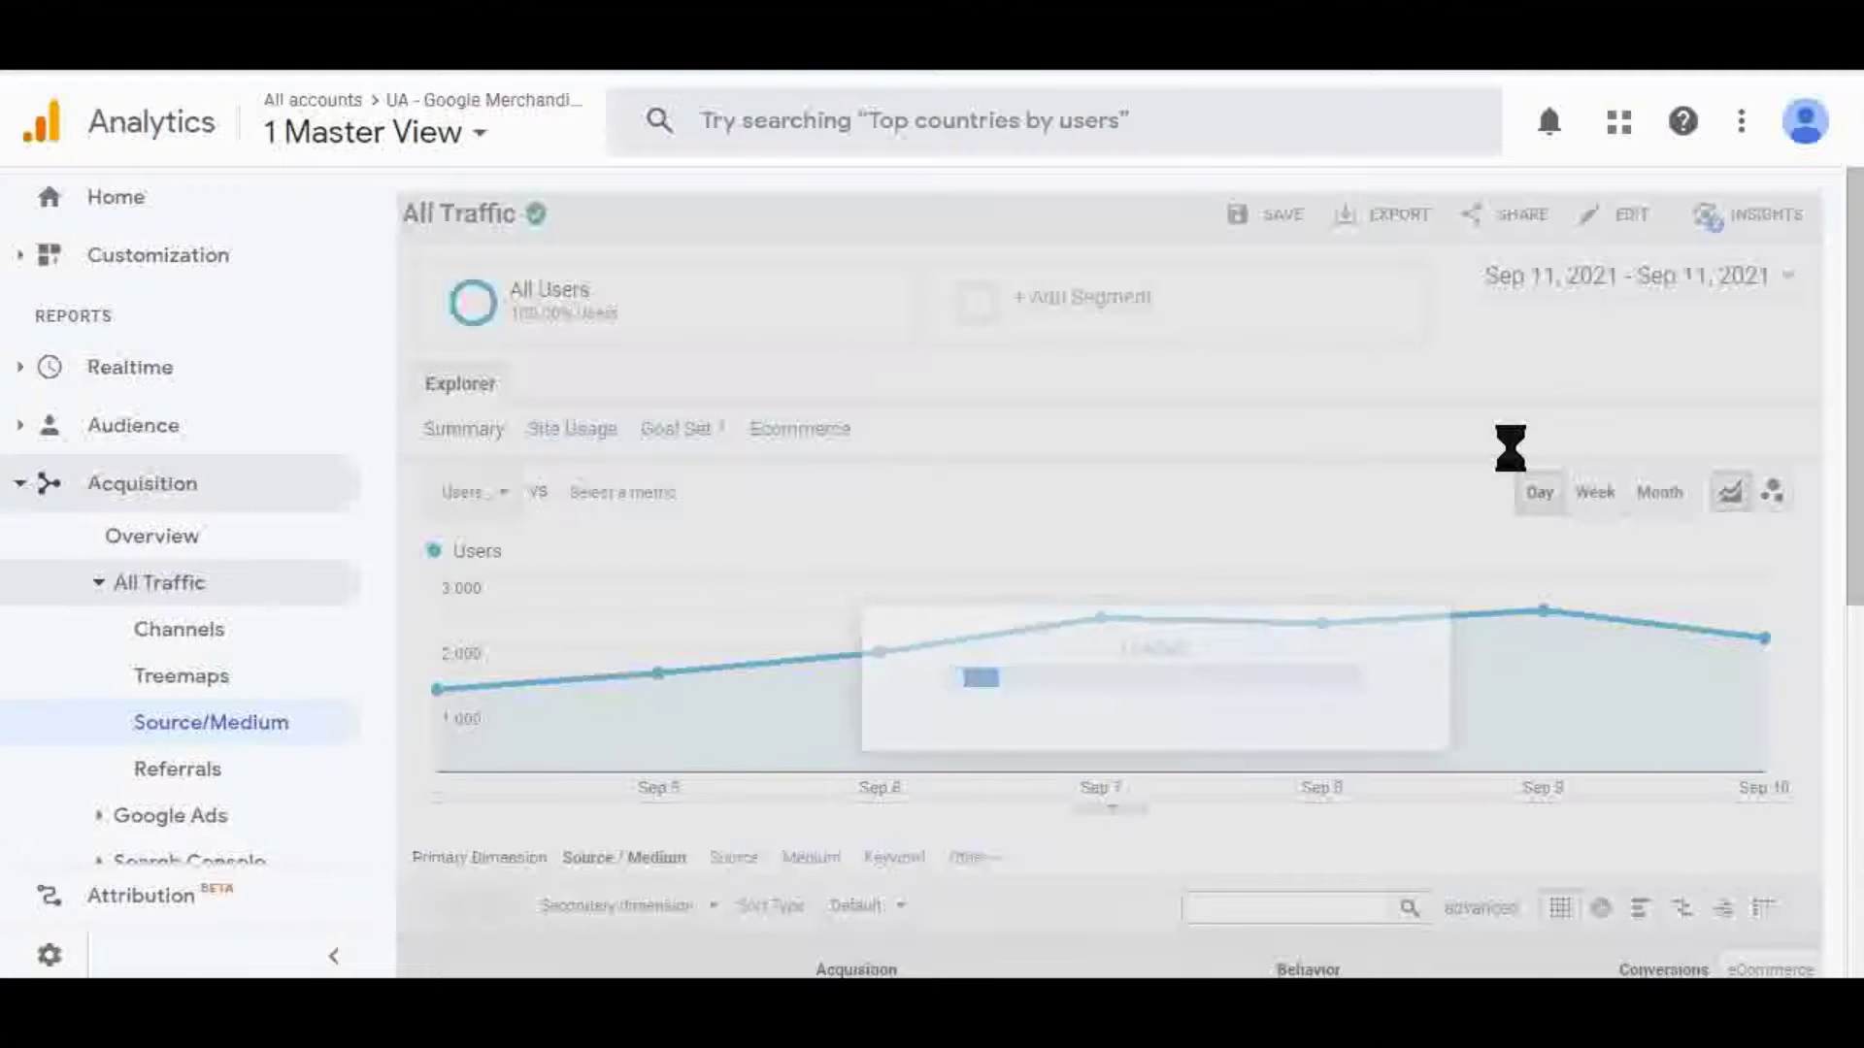
{"action": "scroll", "coordinate": [1308, 445], "scroll_direction": "down", "scroll_amount": 5}
{"action": "scroll", "coordinate": [1307, 439], "scroll_direction": "down", "scroll_amount": 2}
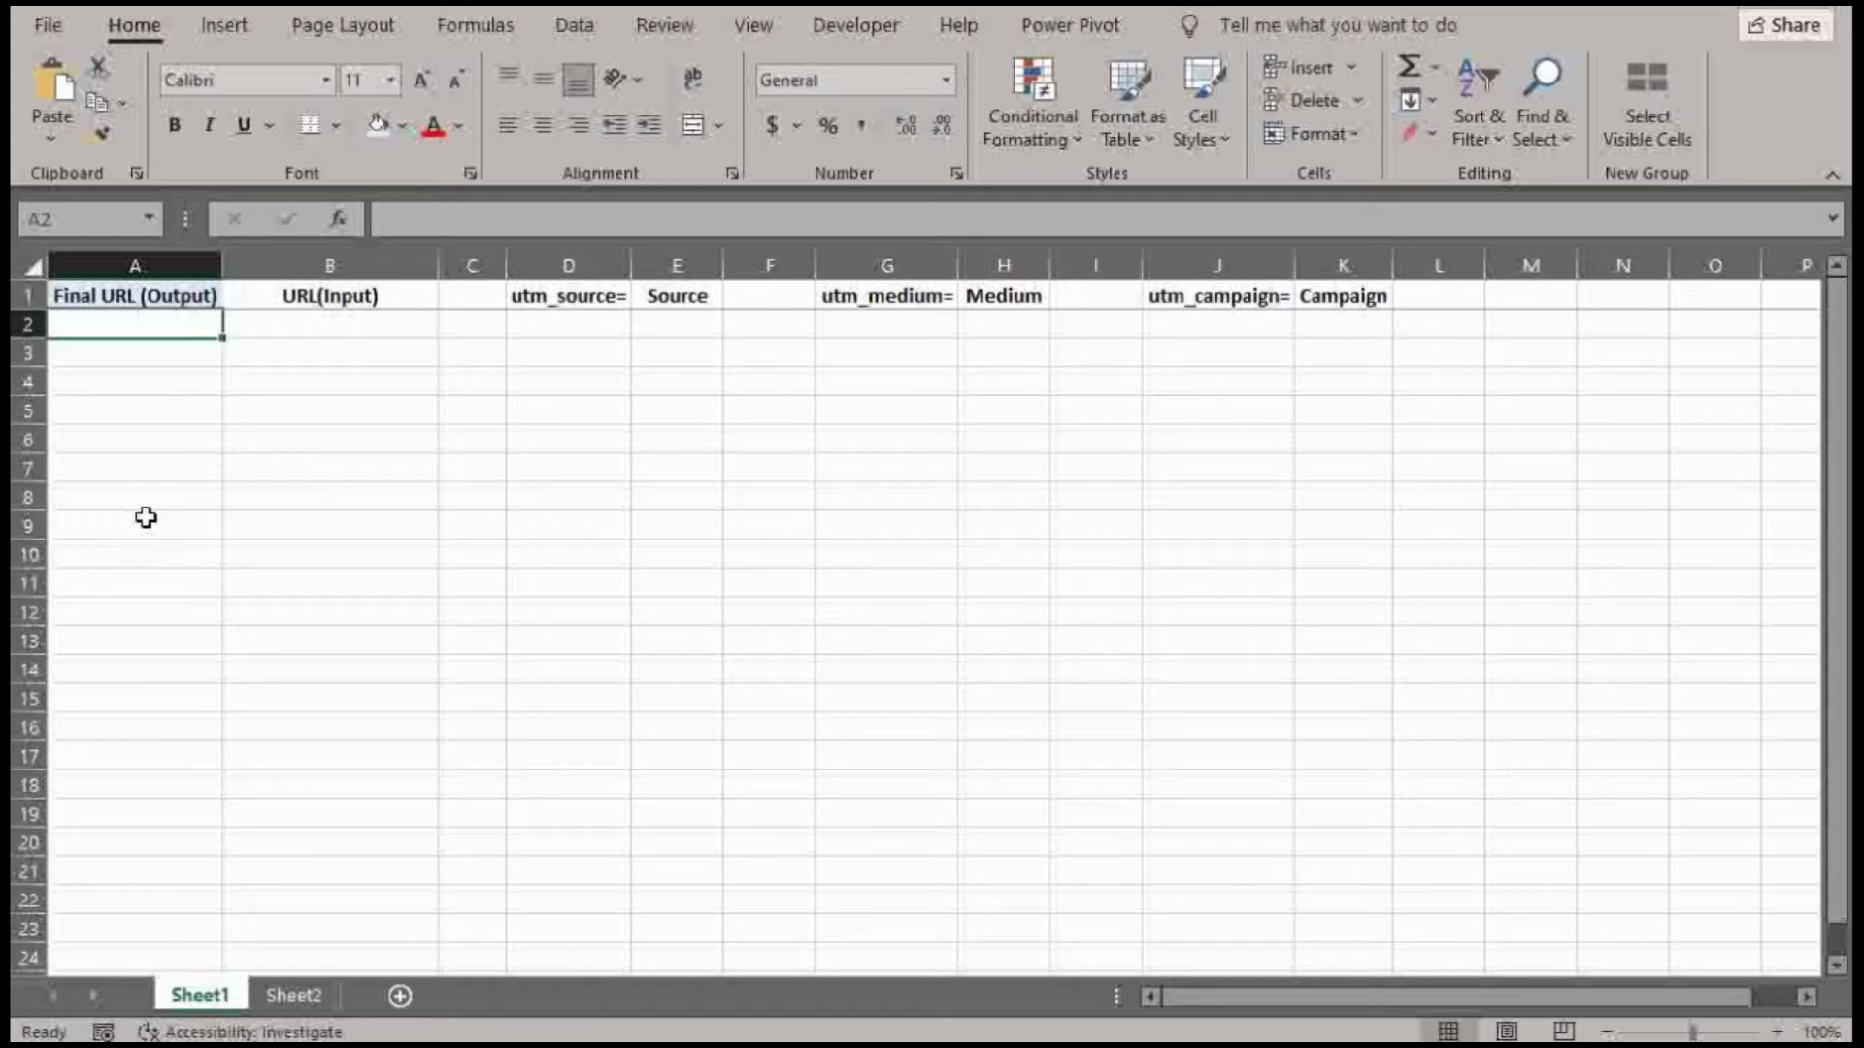
Copy the store URL from Sheet2 A1 into Sheet1 B2 and autofit column B
{"action": "left_click", "coordinate": [328, 320]}
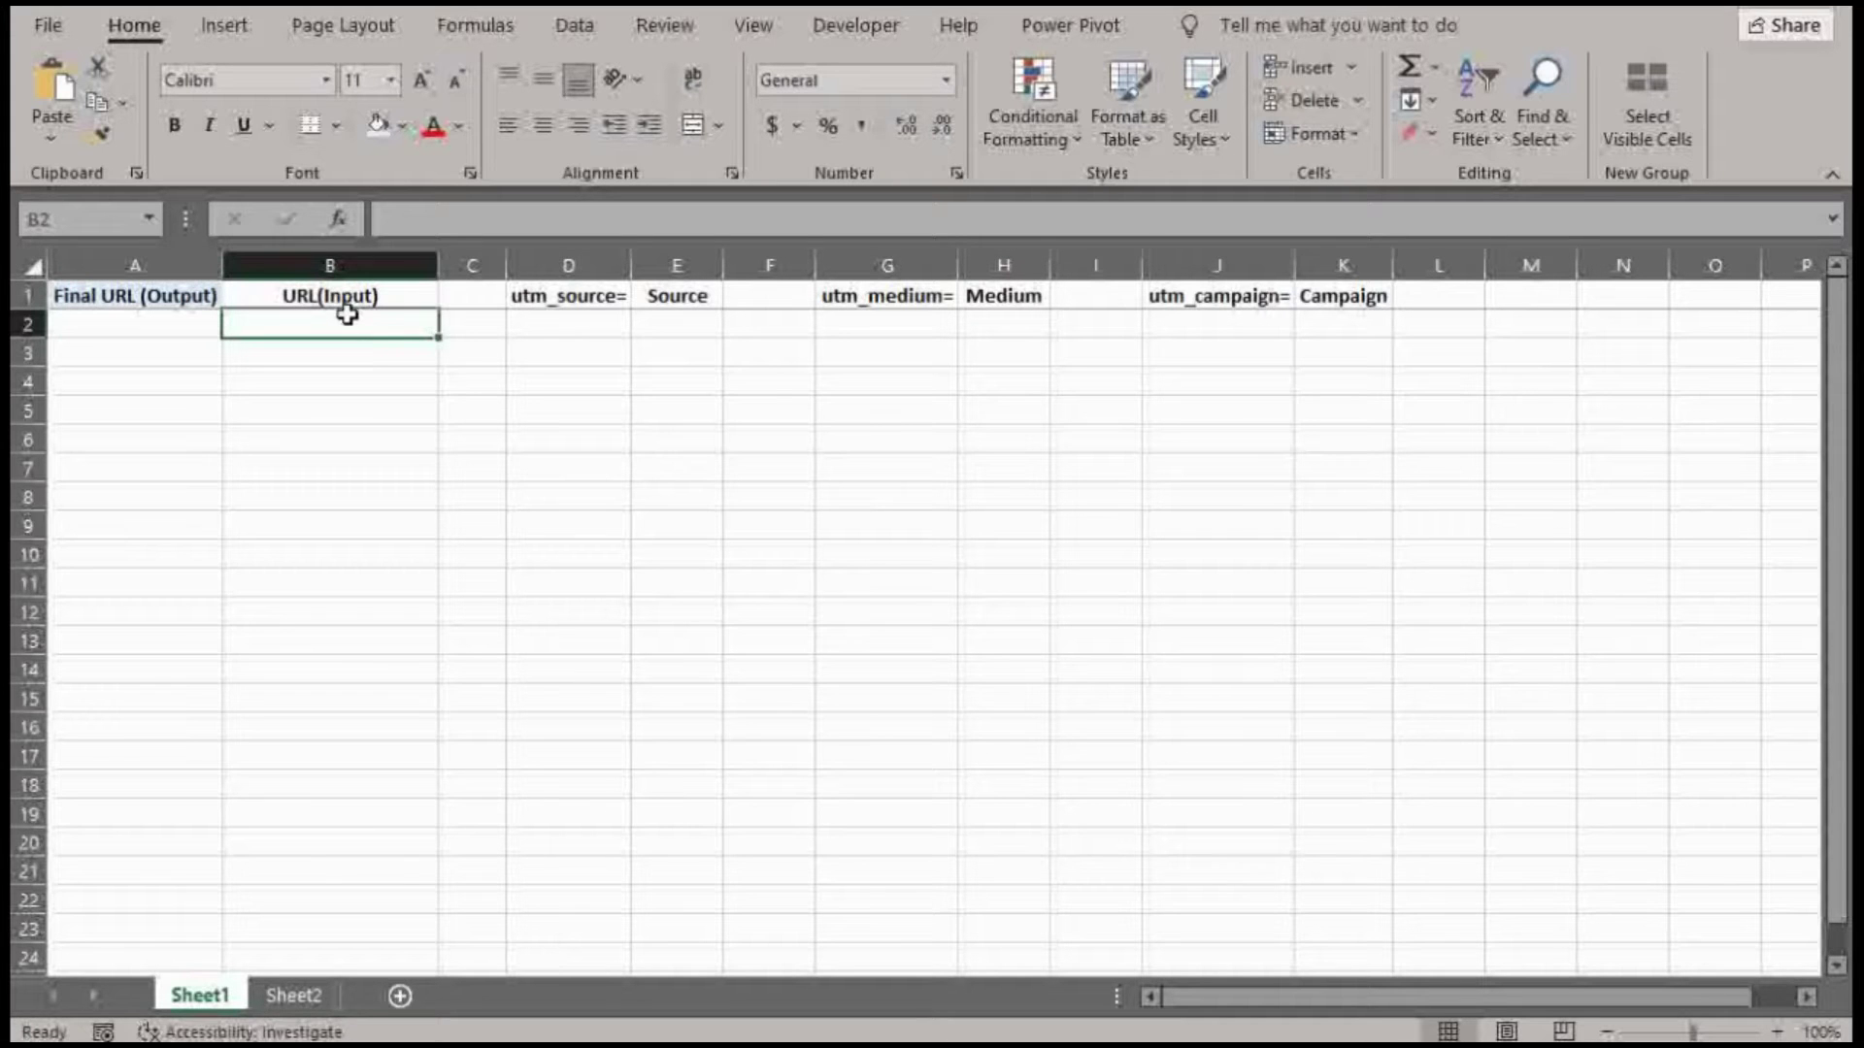
{"action": "left_click", "coordinate": [301, 1000]}
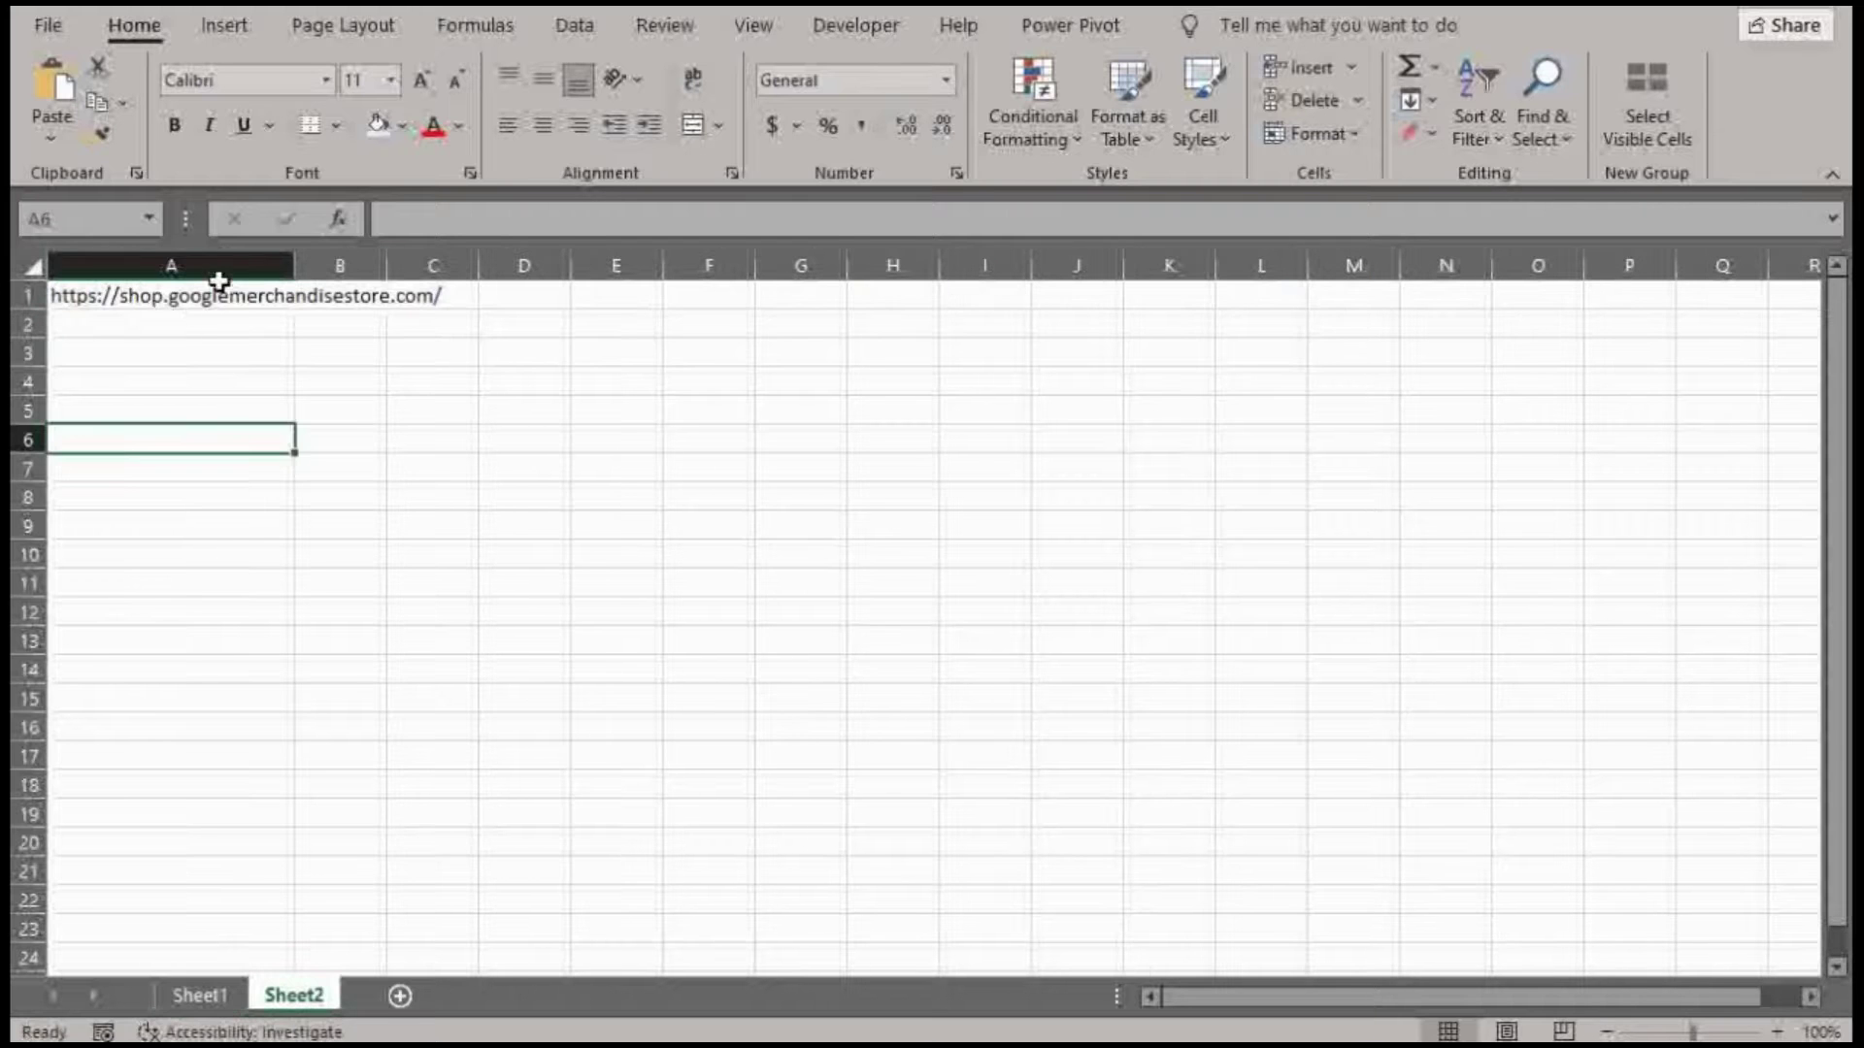
{"action": "left_click", "coordinate": [166, 299]}
{"action": "key", "text": "ctrl+c"}
{"action": "left_click", "coordinate": [199, 995]}
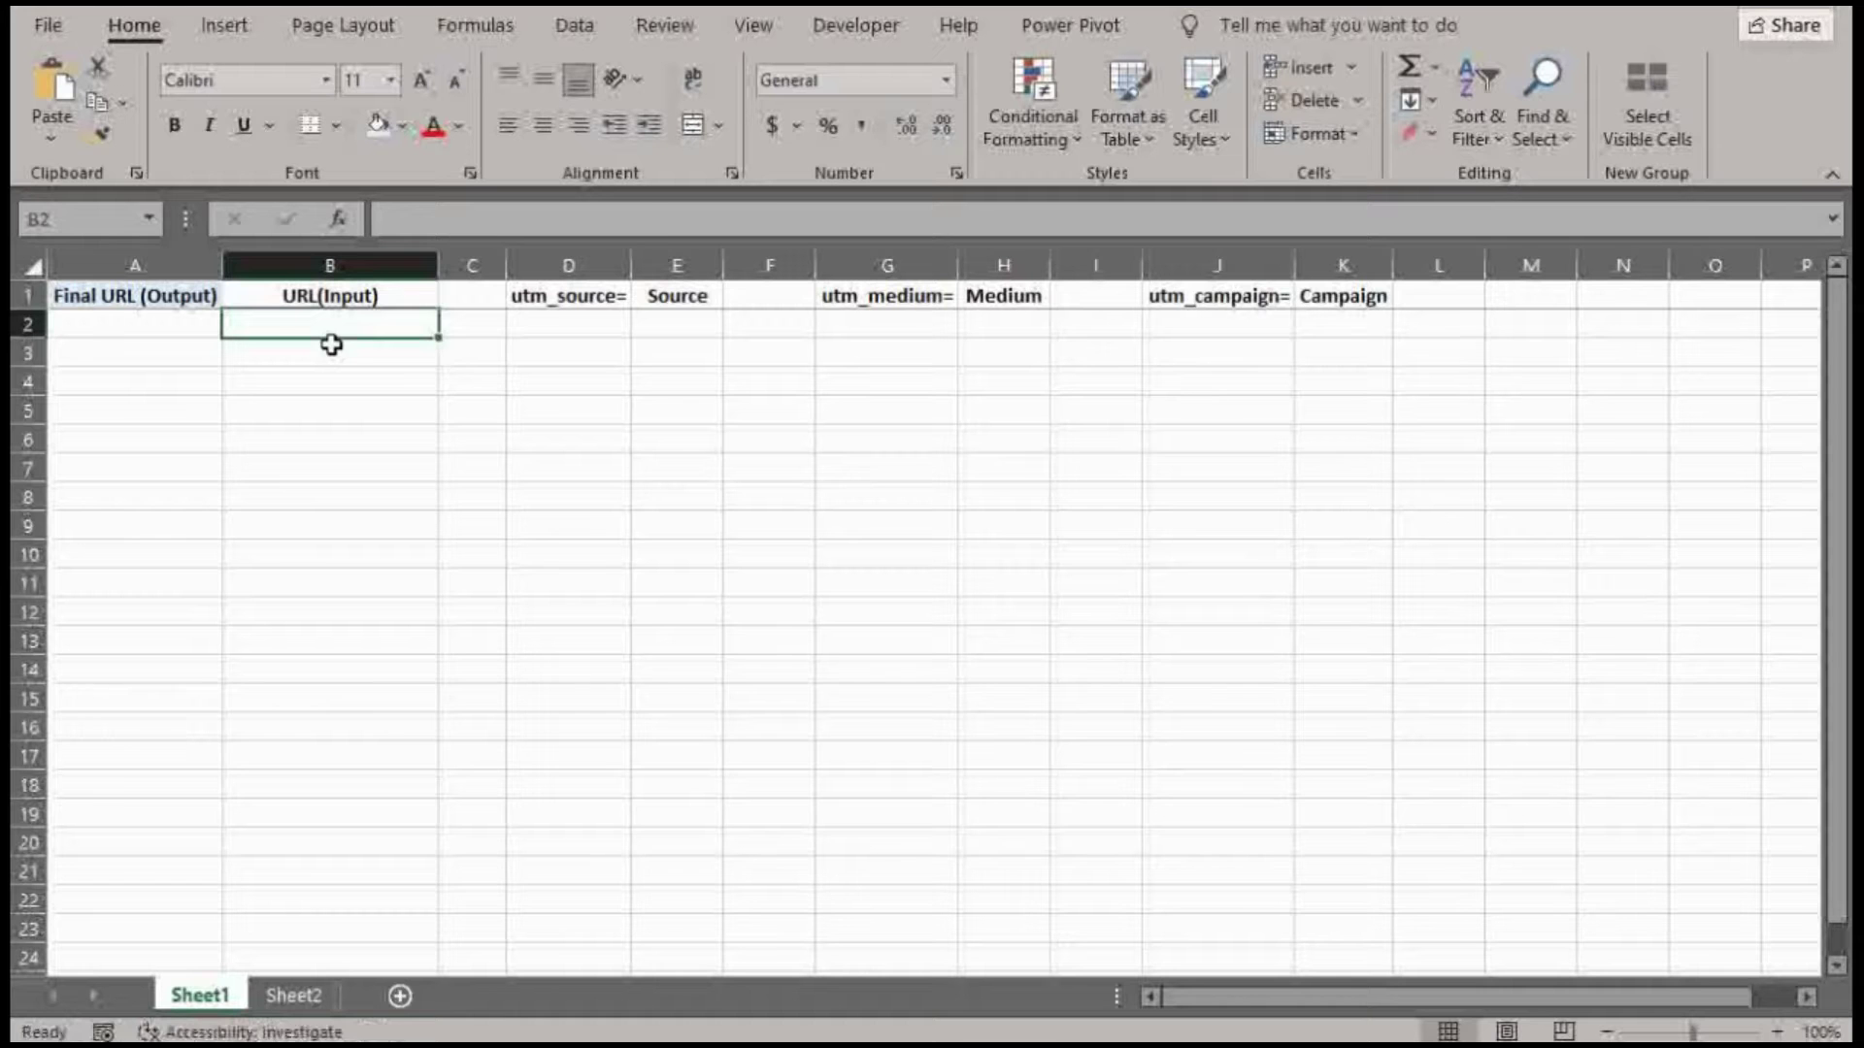
{"action": "key", "text": "ctrl+v"}
{"action": "double_click", "coordinate": [439, 265]}
Enter a question mark in C2
{"action": "left_click", "coordinate": [665, 325]}
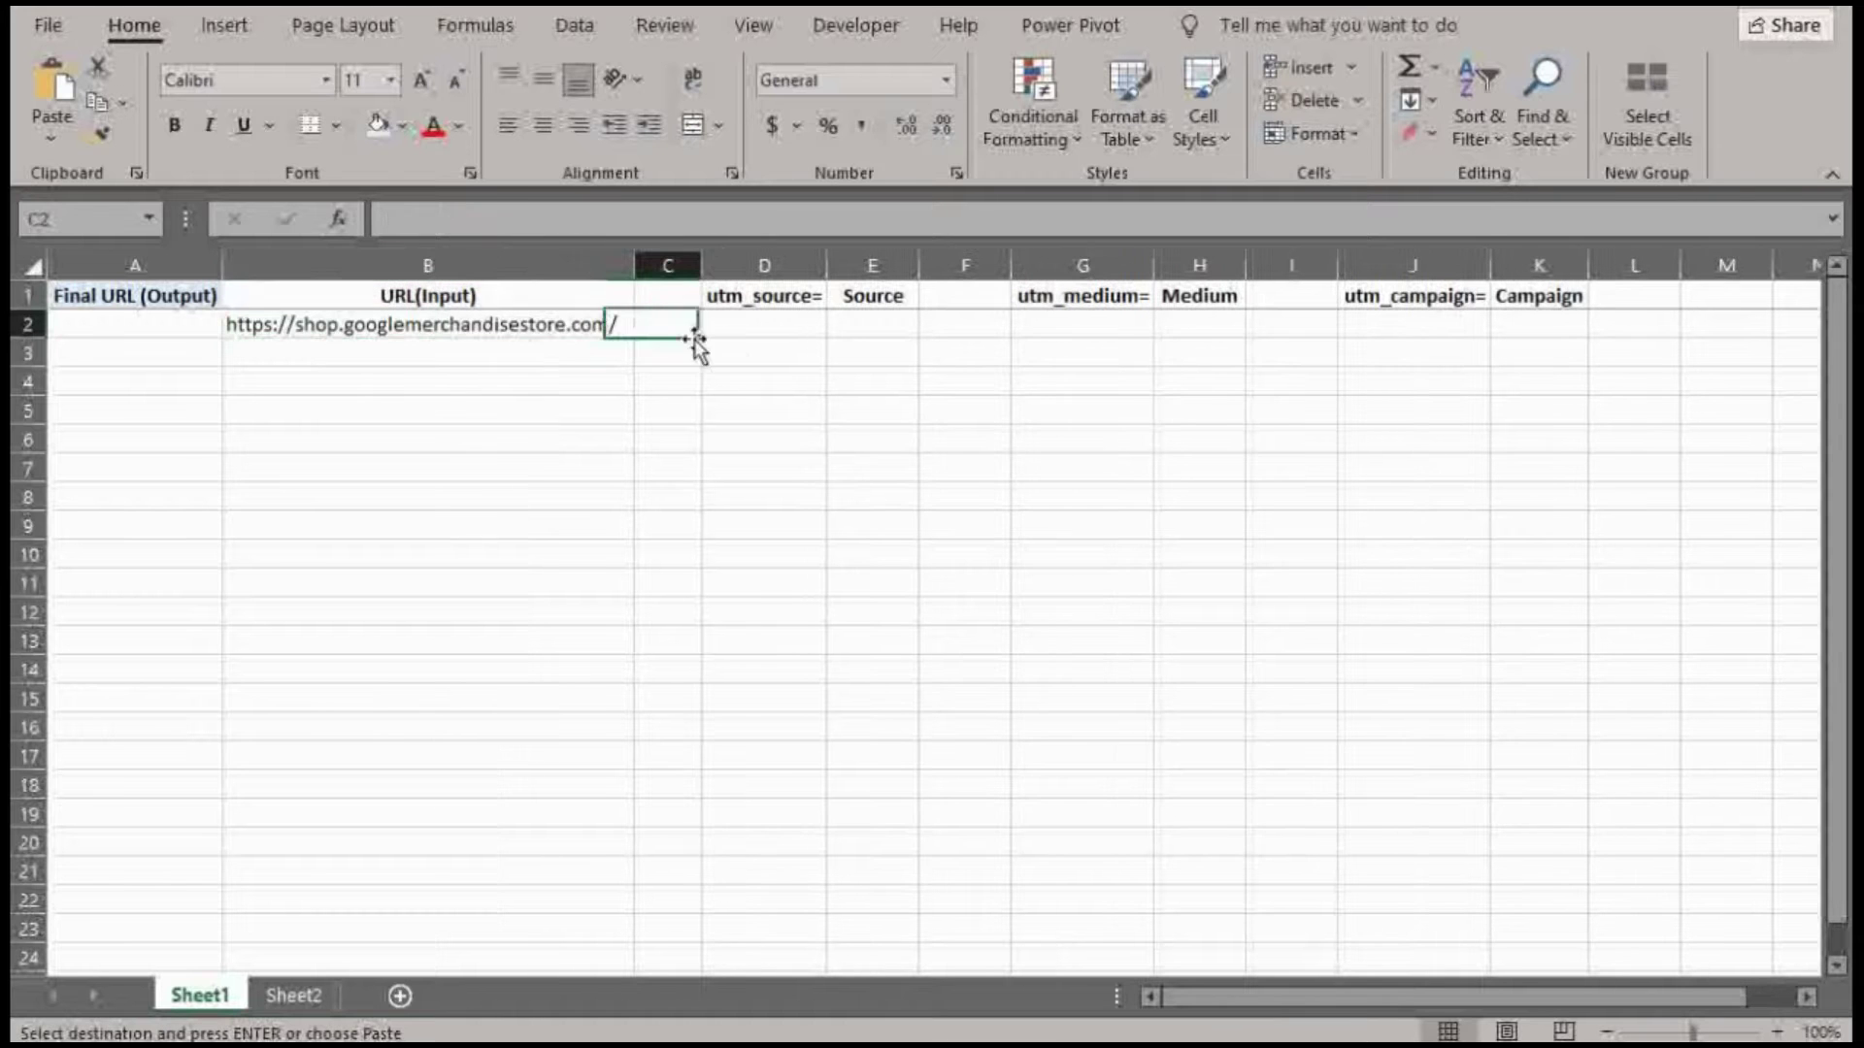
{"action": "type", "text": "?"}
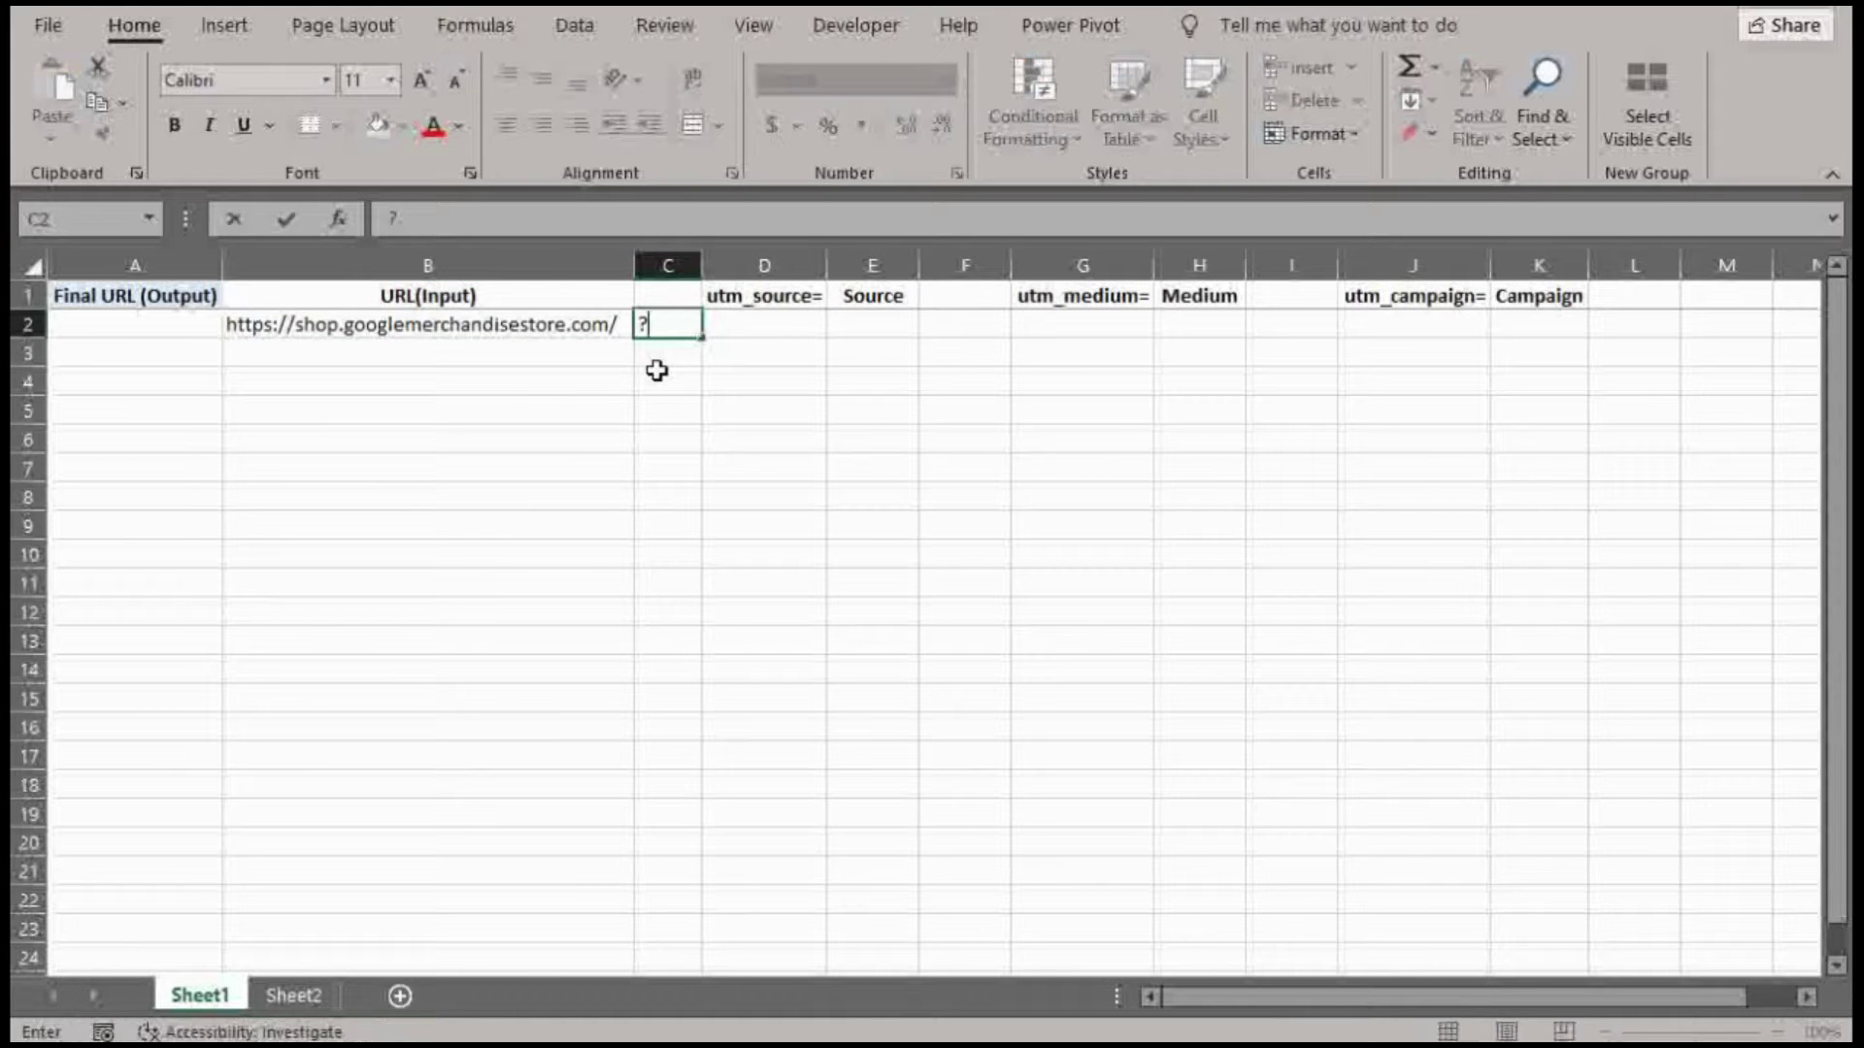
{"action": "key", "text": "Return"}
{"action": "key", "text": "Up"}
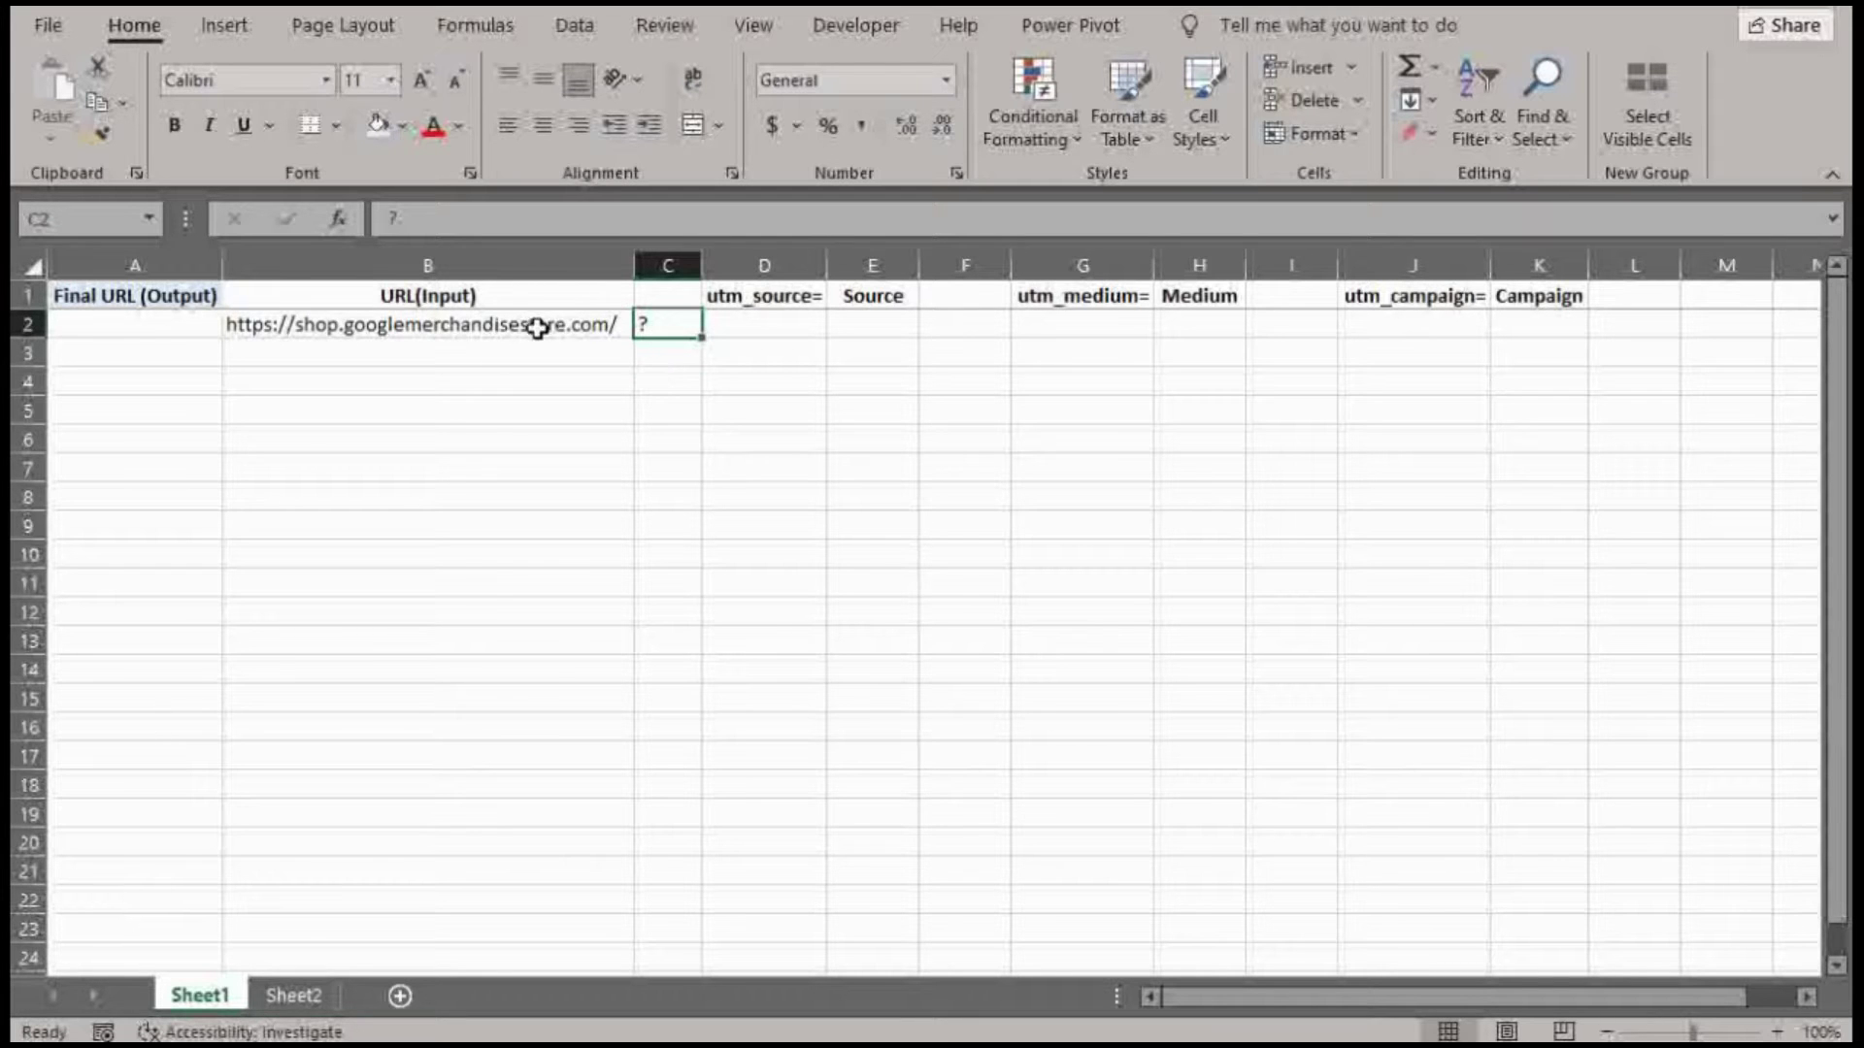
Fill D2 with utm_source=, E2 with verdexes and F2 with &
{"action": "left_click", "coordinate": [778, 323]}
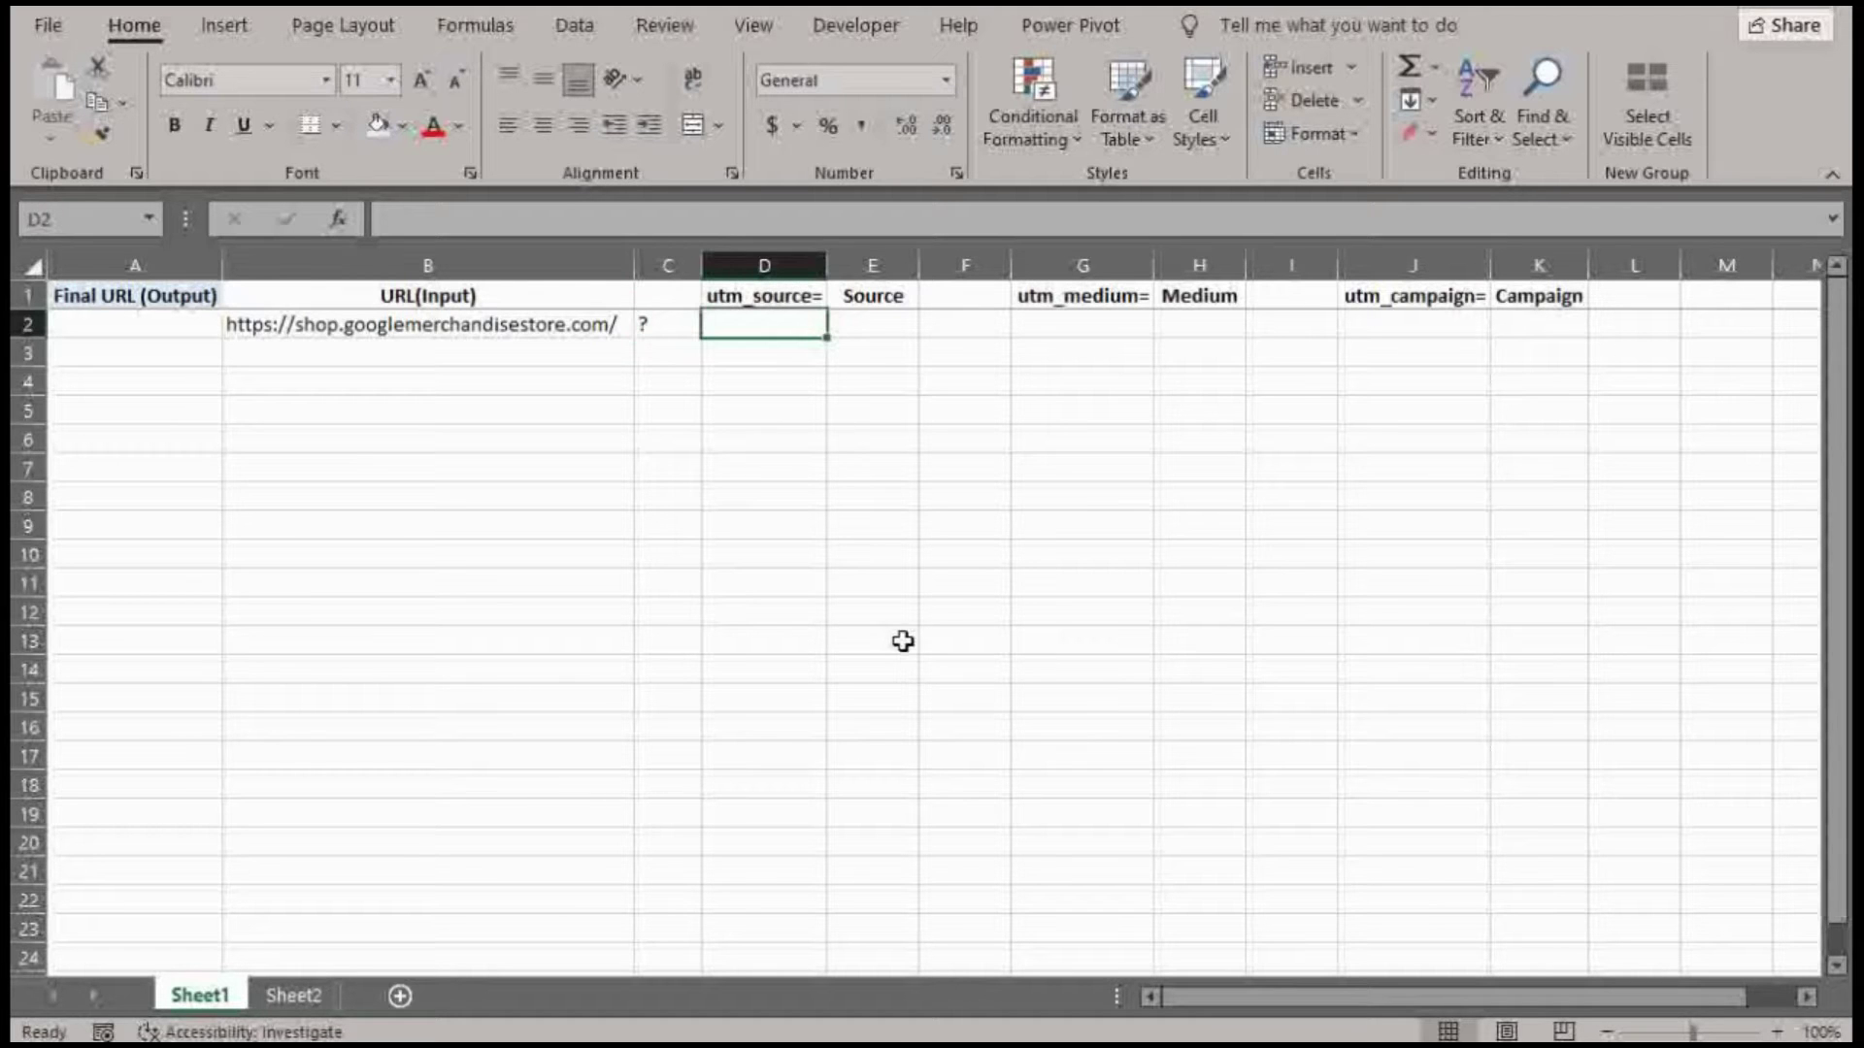
{"action": "key", "text": "ctrl+d"}
{"action": "key", "text": "Tab"}
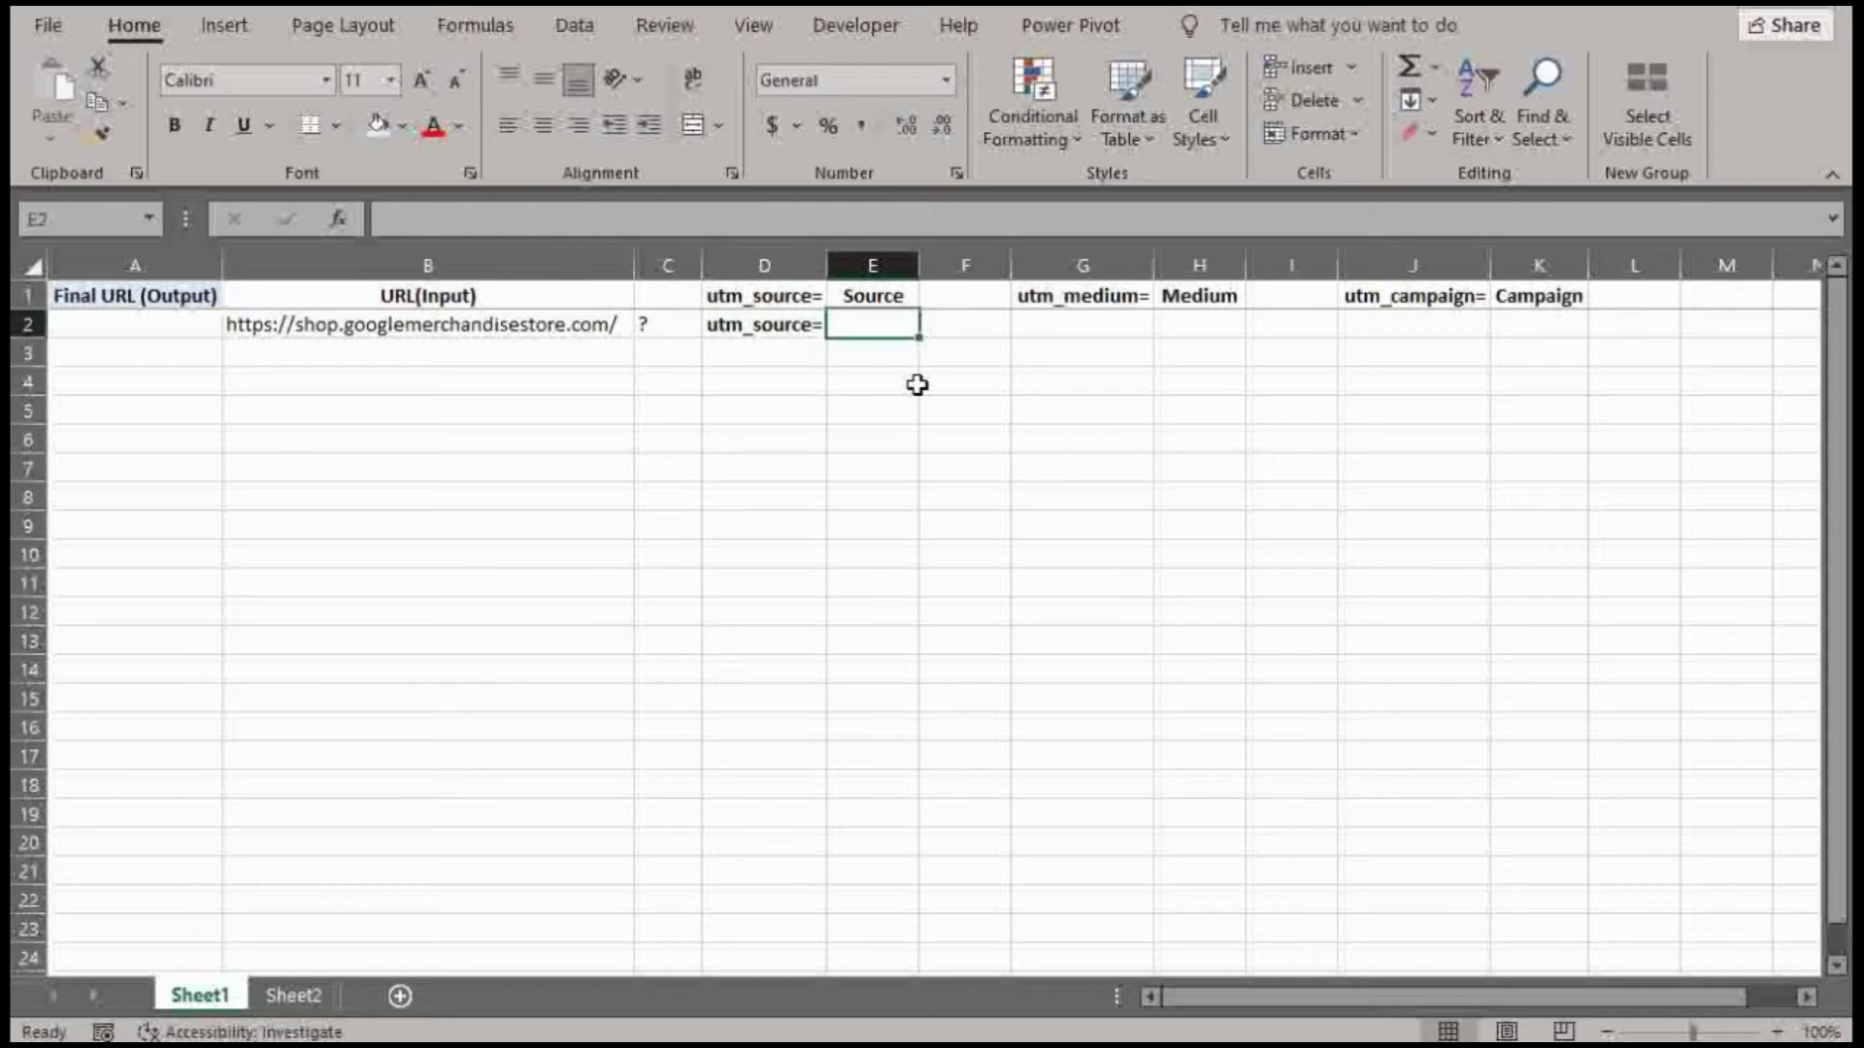
{"action": "type", "text": "verdexes"}
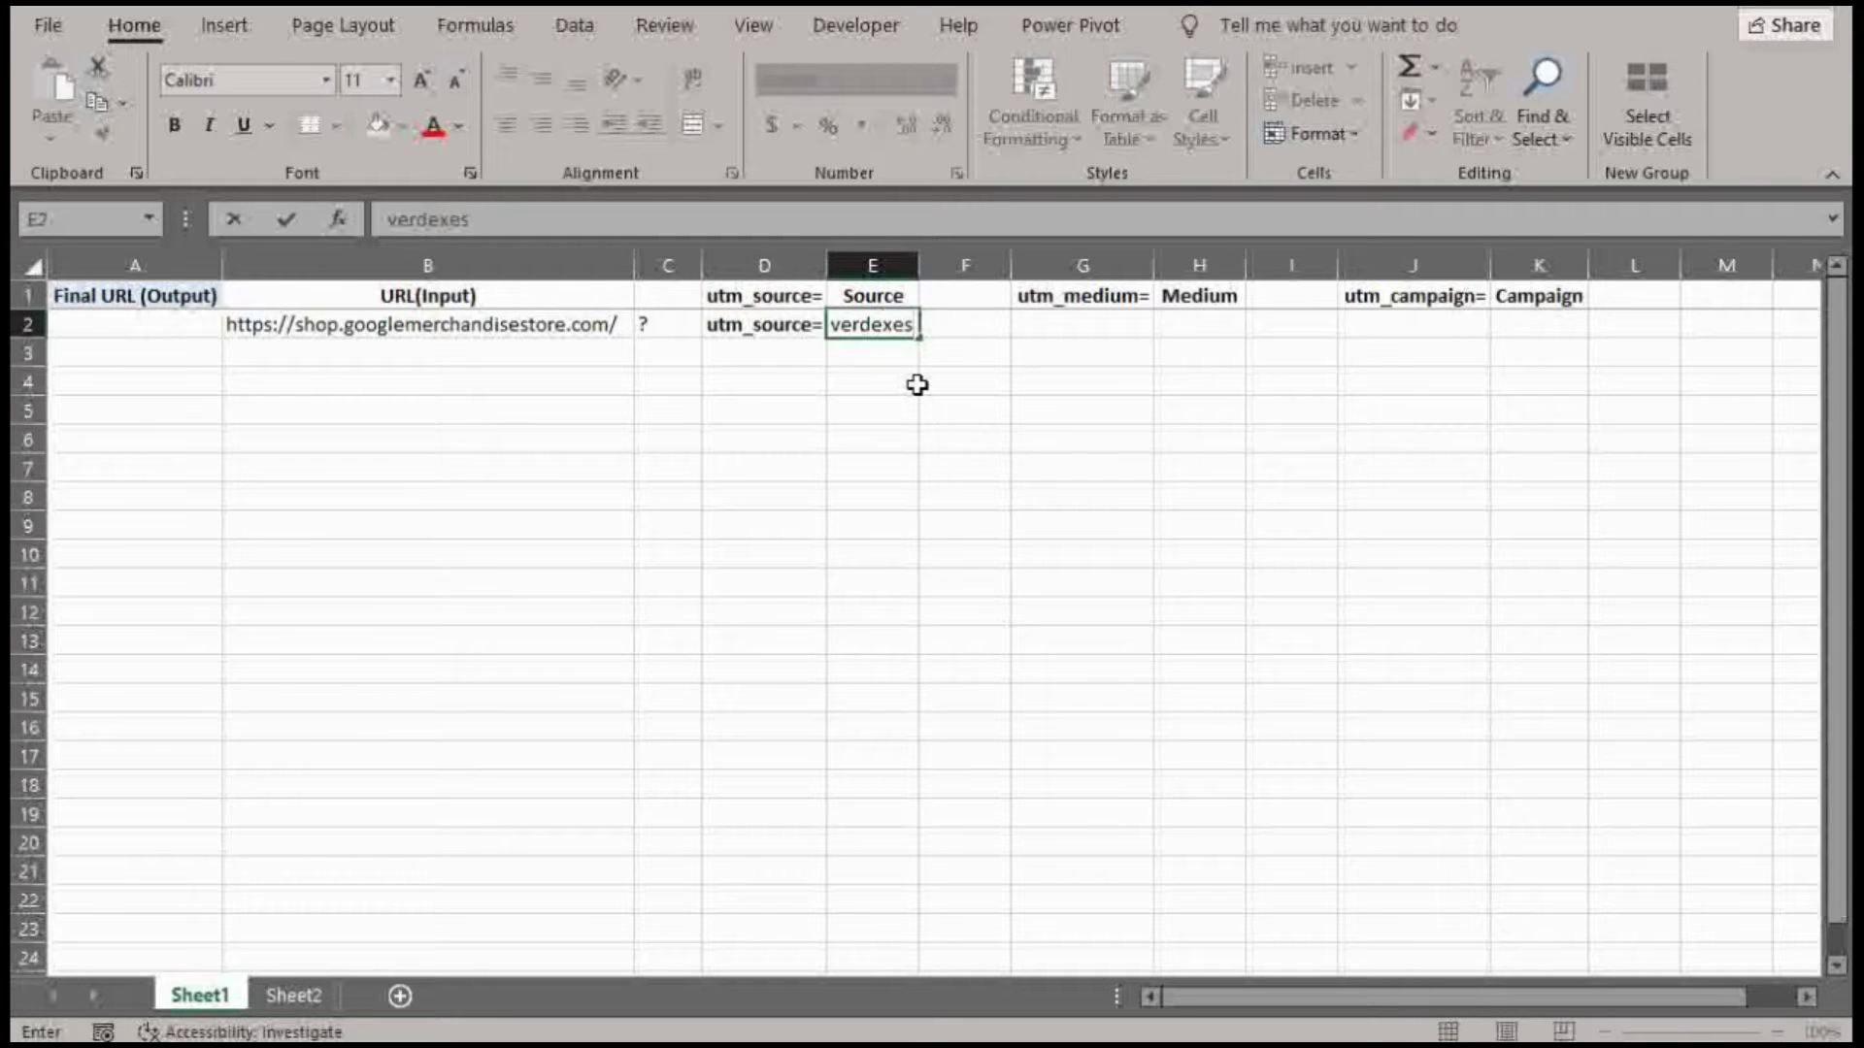
{"action": "key", "text": "Tab"}
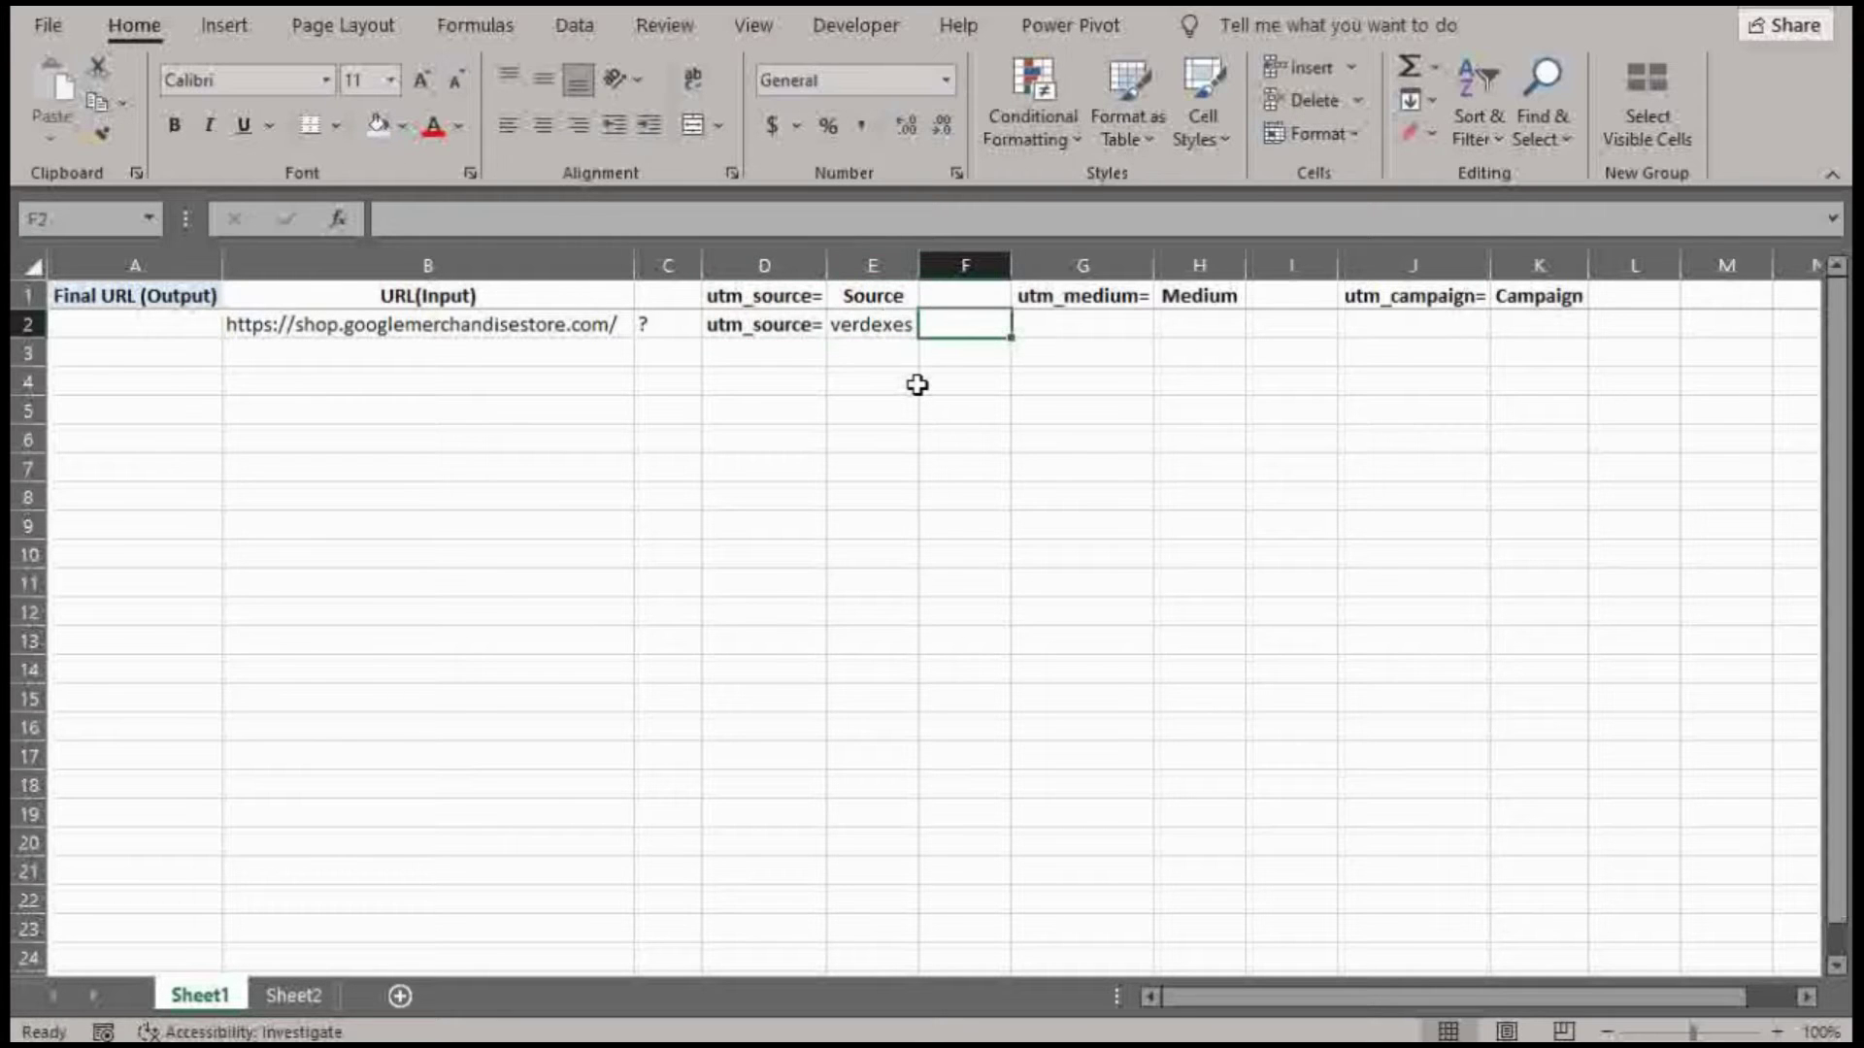
{"action": "type", "text": "&"}
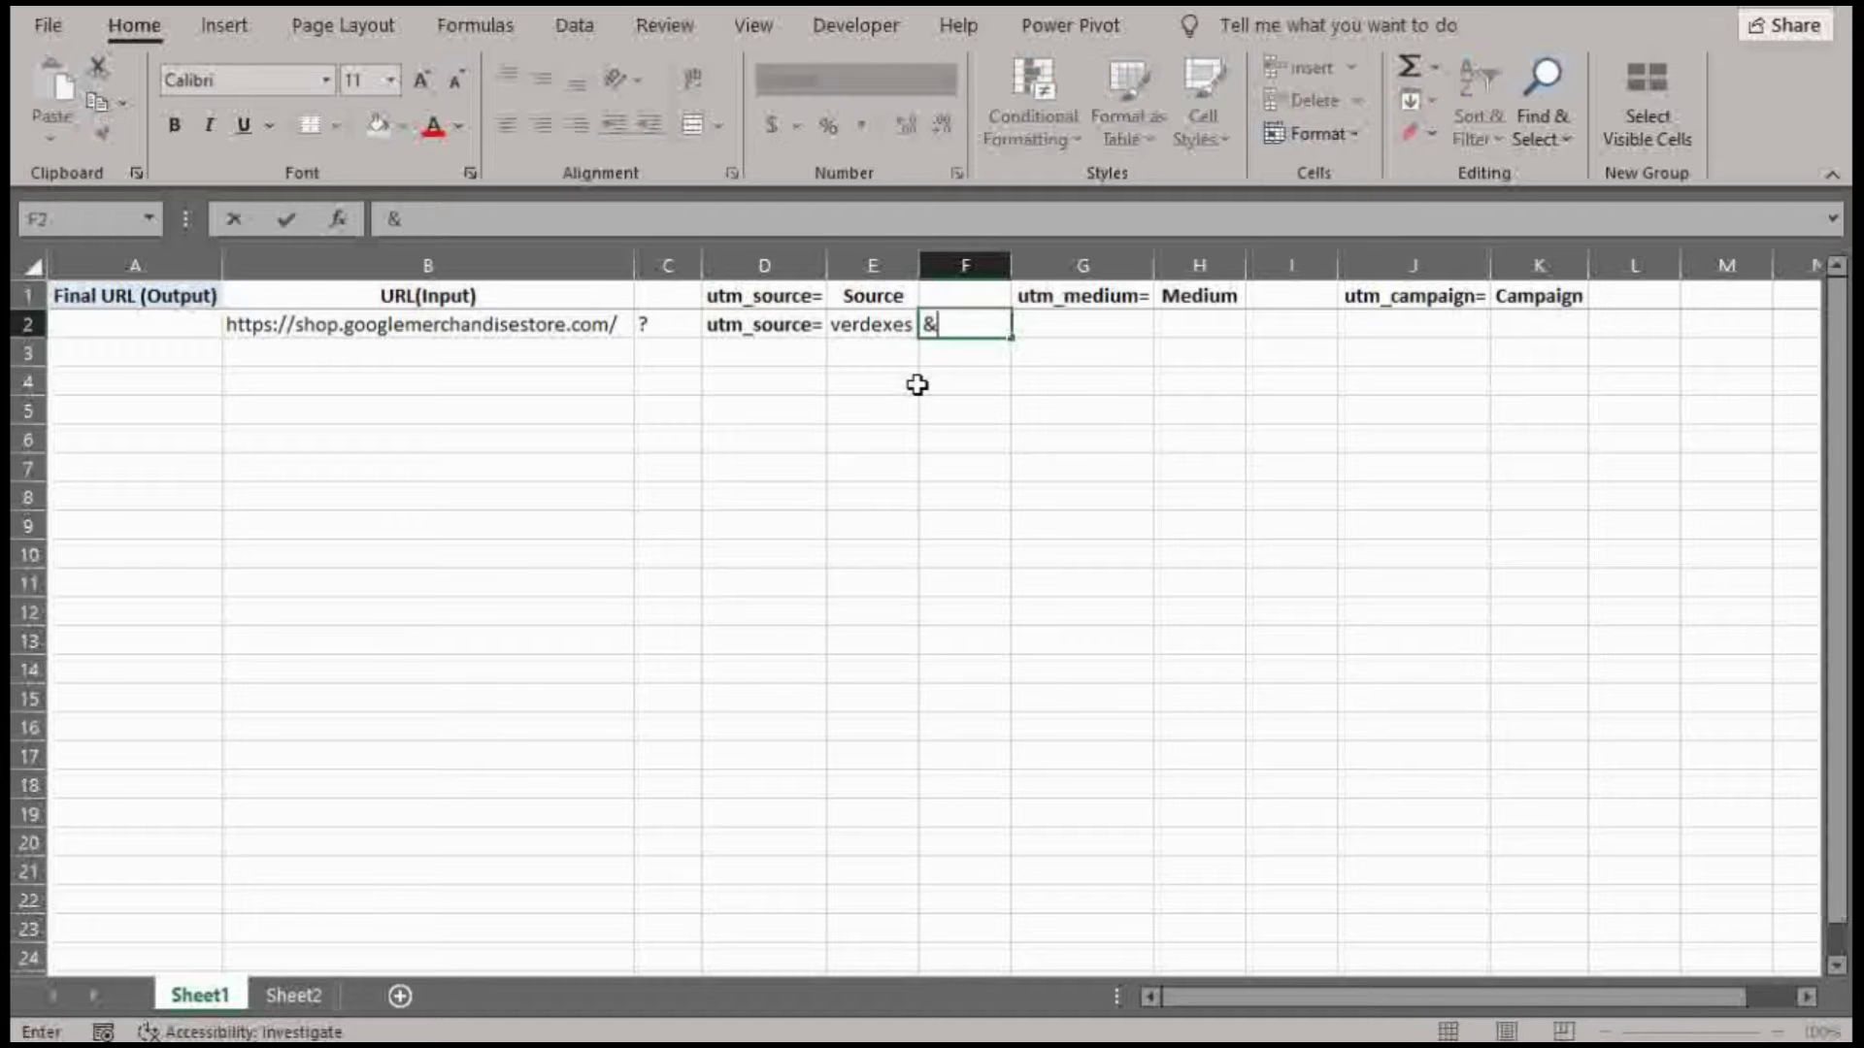
{"action": "key", "text": "Return"}
{"action": "key", "text": "Up"}
Enter utm_medium=, youtube, &, utm_campaign= and youtubechannel across G2 to K2
{"action": "key", "text": "Right"}
{"action": "key", "text": "Right"}
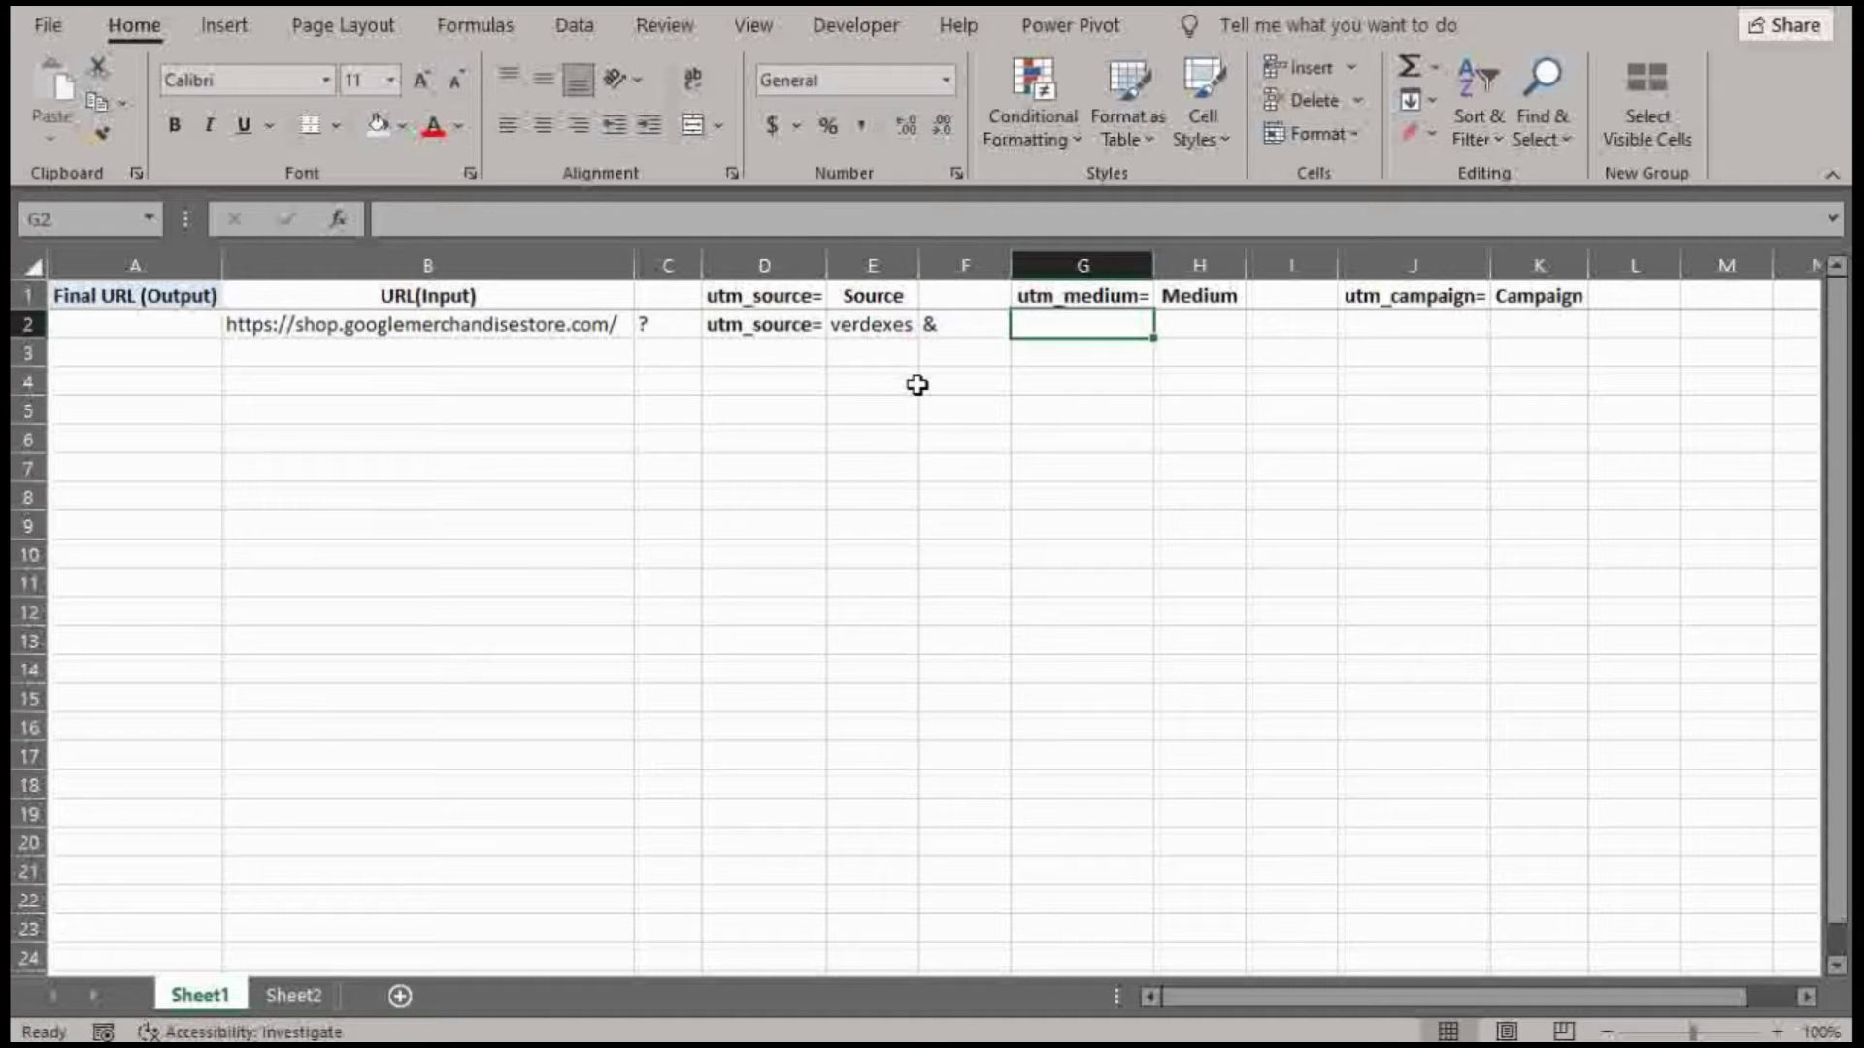
{"action": "type", "text": "utm_medium="}
{"action": "key", "text": "Tab"}
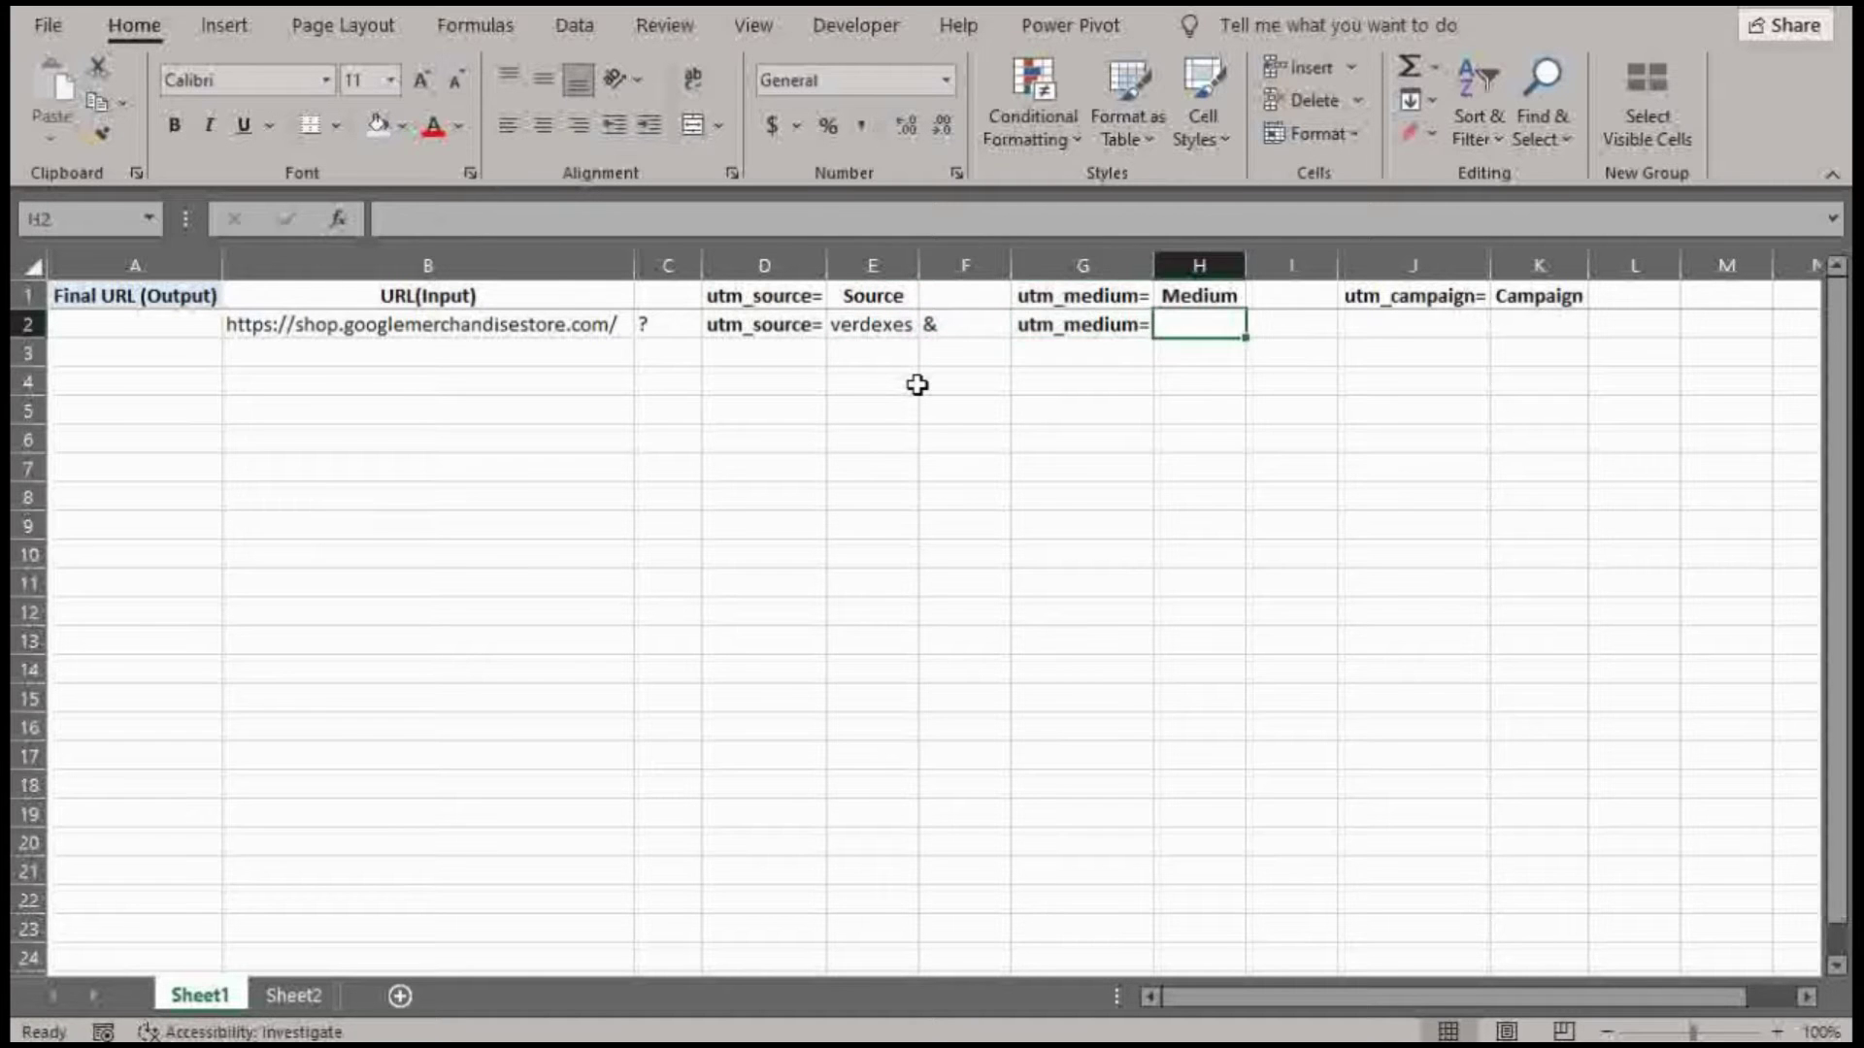
{"action": "type", "text": "youtube"}
{"action": "key", "text": "Tab"}
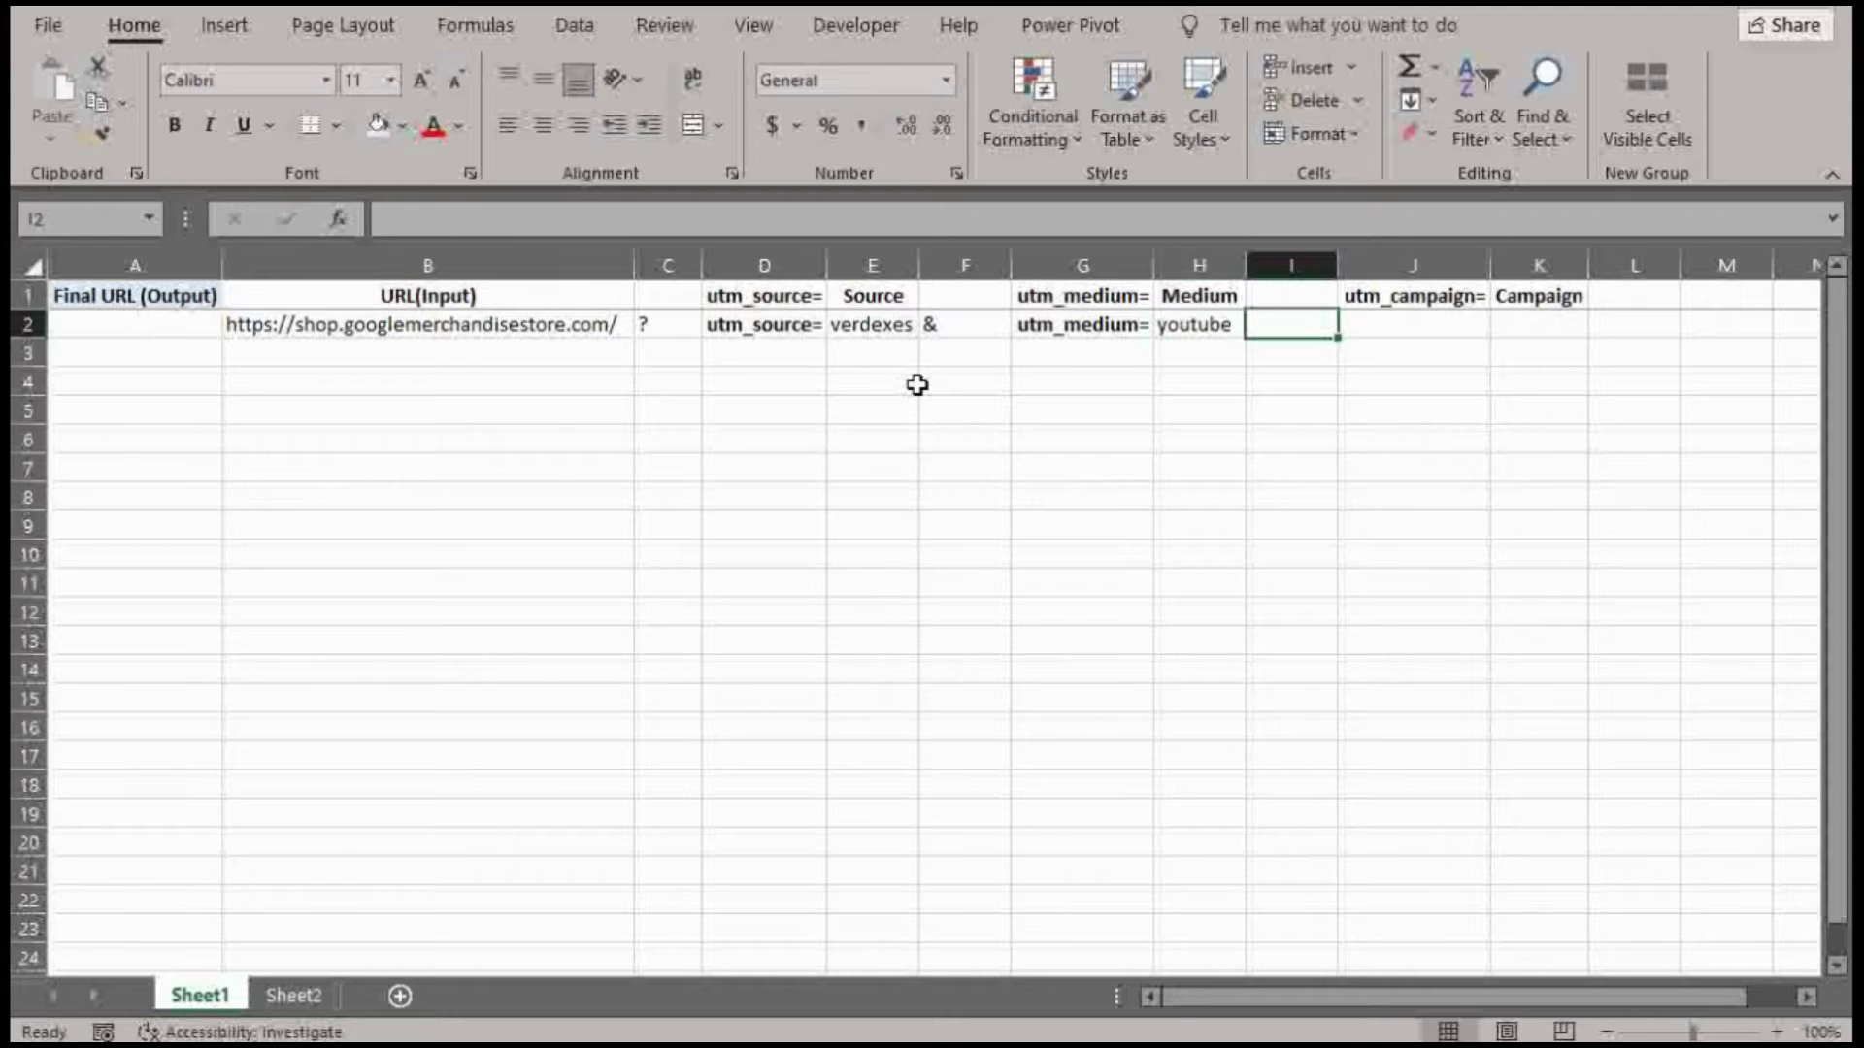
{"action": "type", "text": "&"}
{"action": "key", "text": "Tab"}
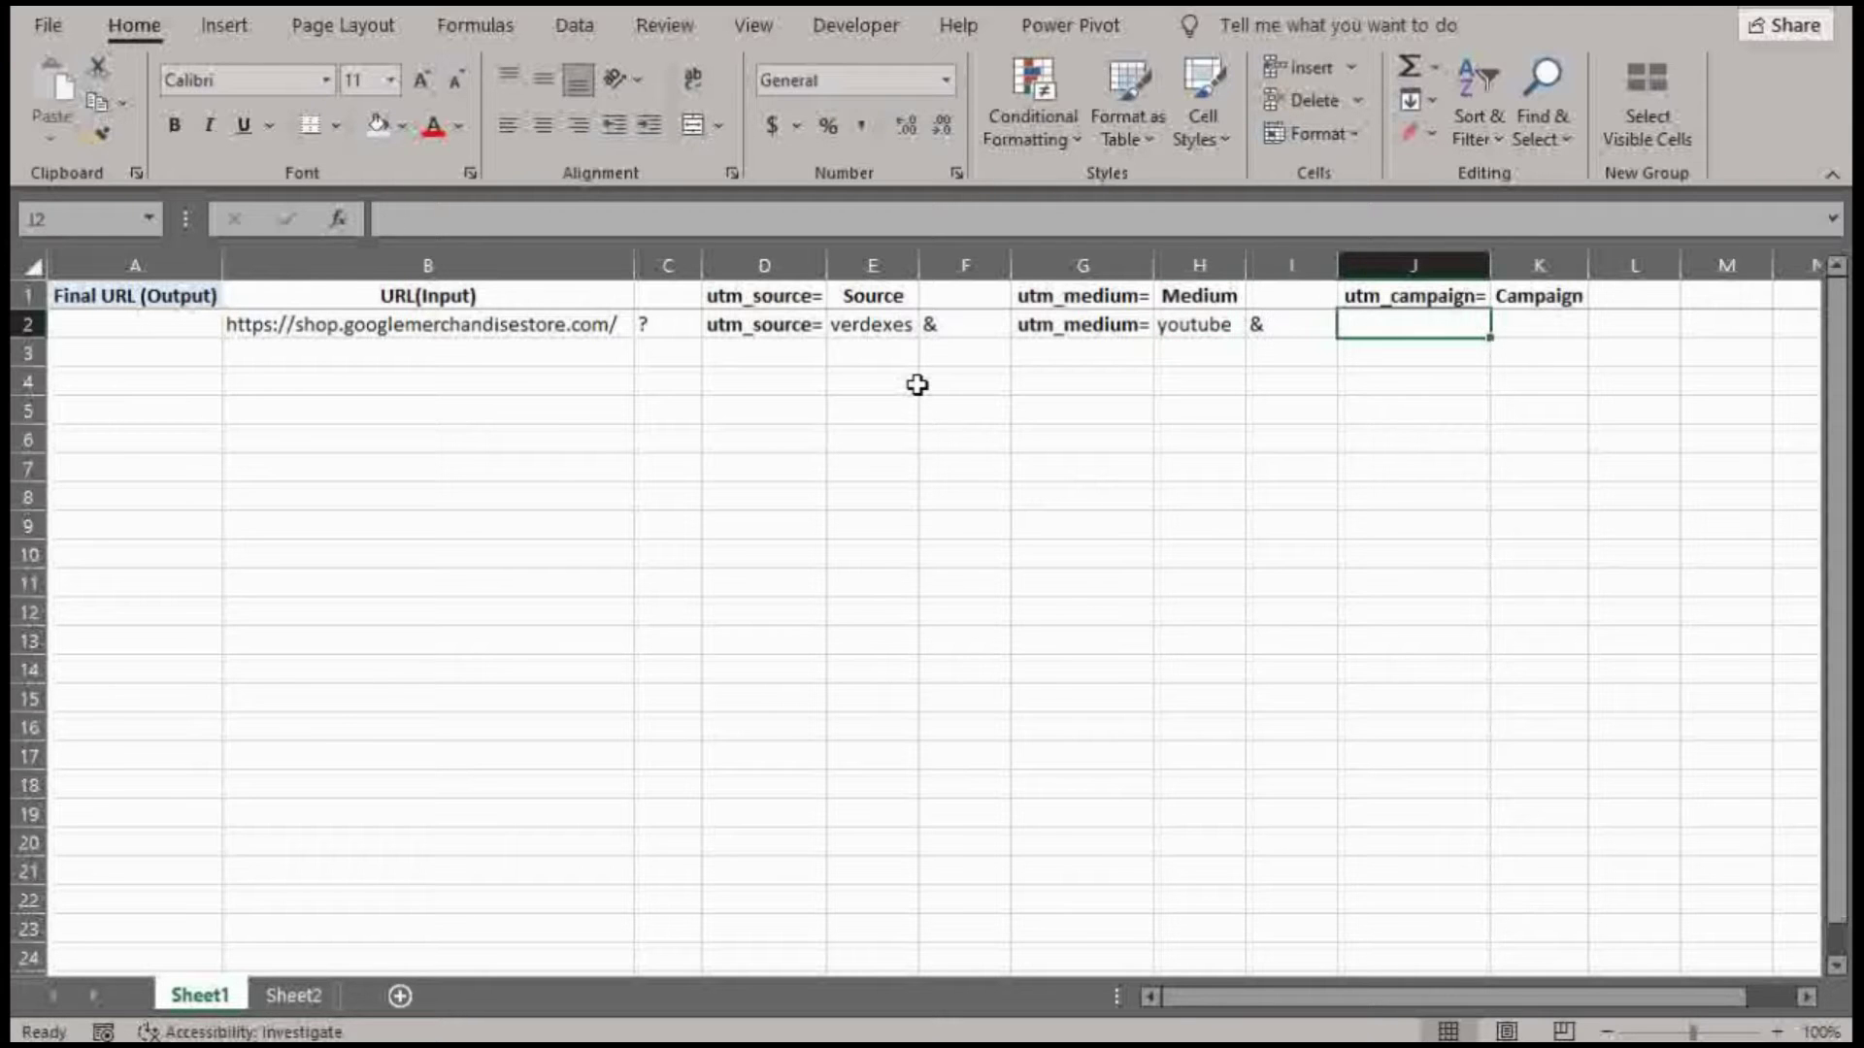
{"action": "type", "text": "utm_campaign="}
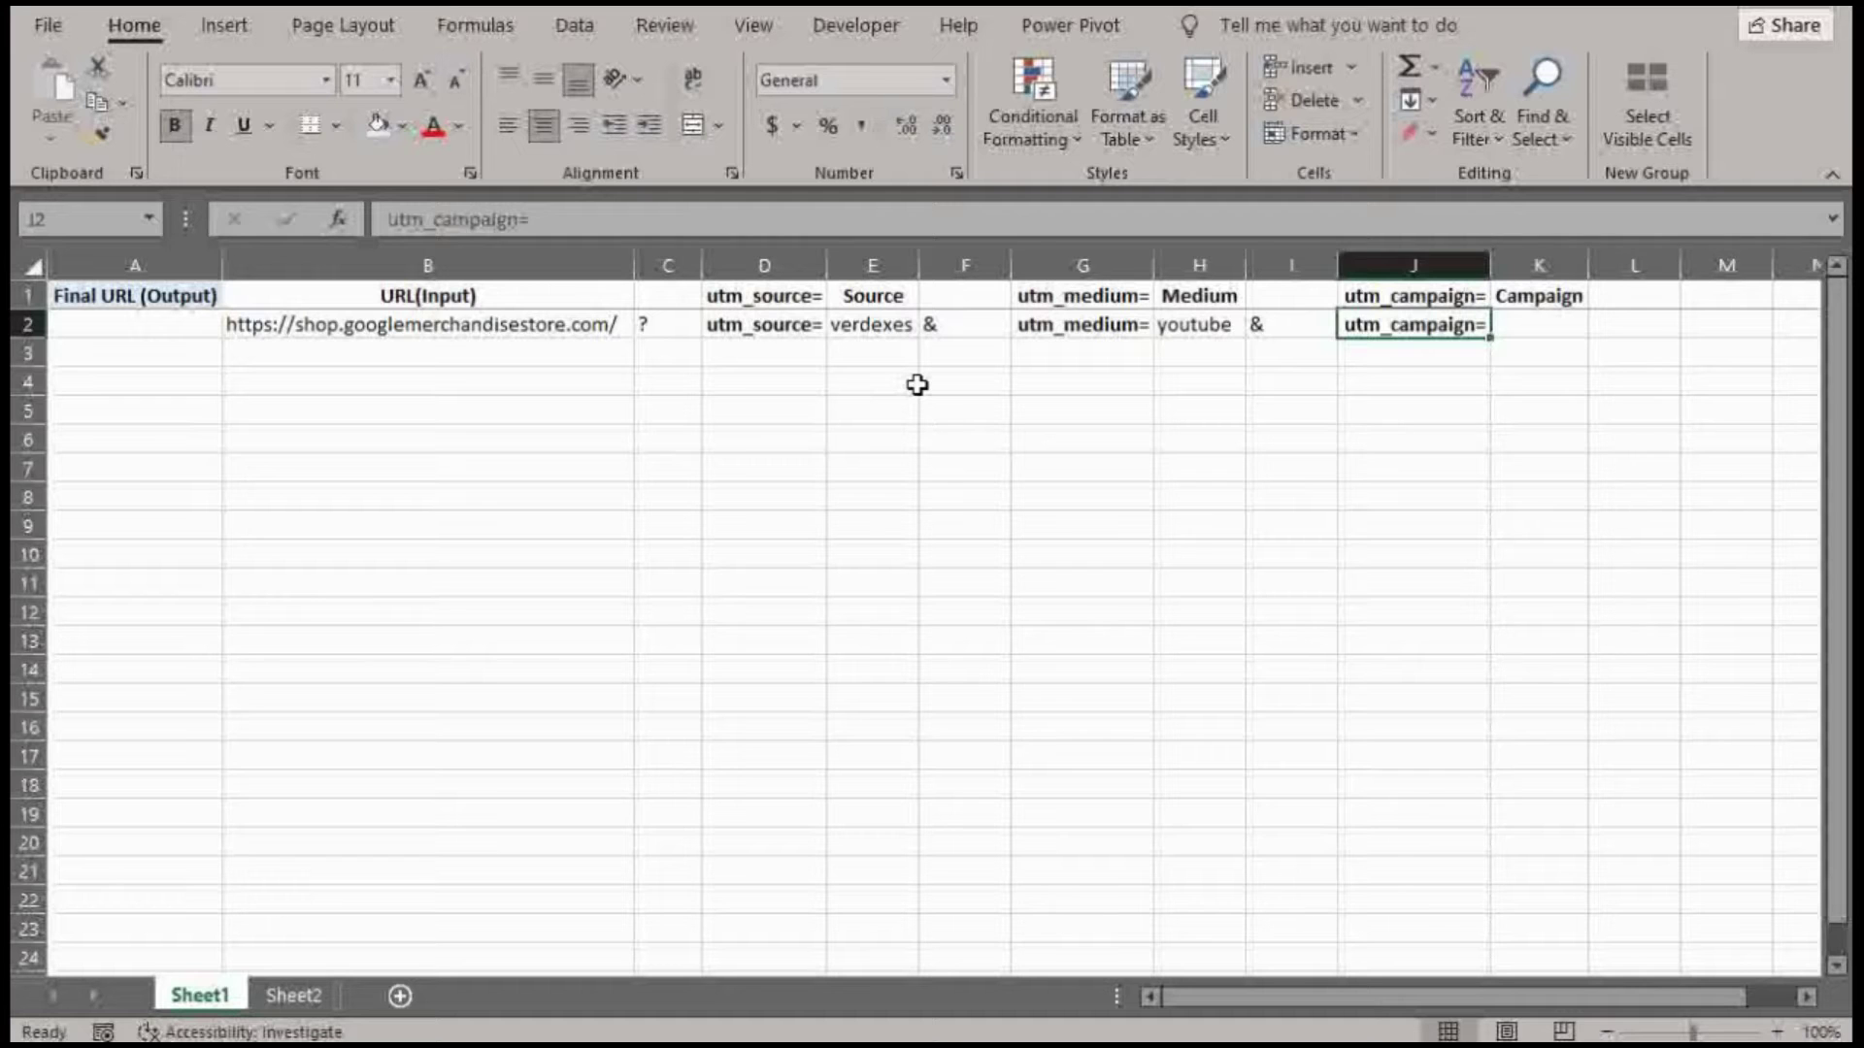
{"action": "key", "text": "Tab"}
{"action": "type", "text": "youtu"}
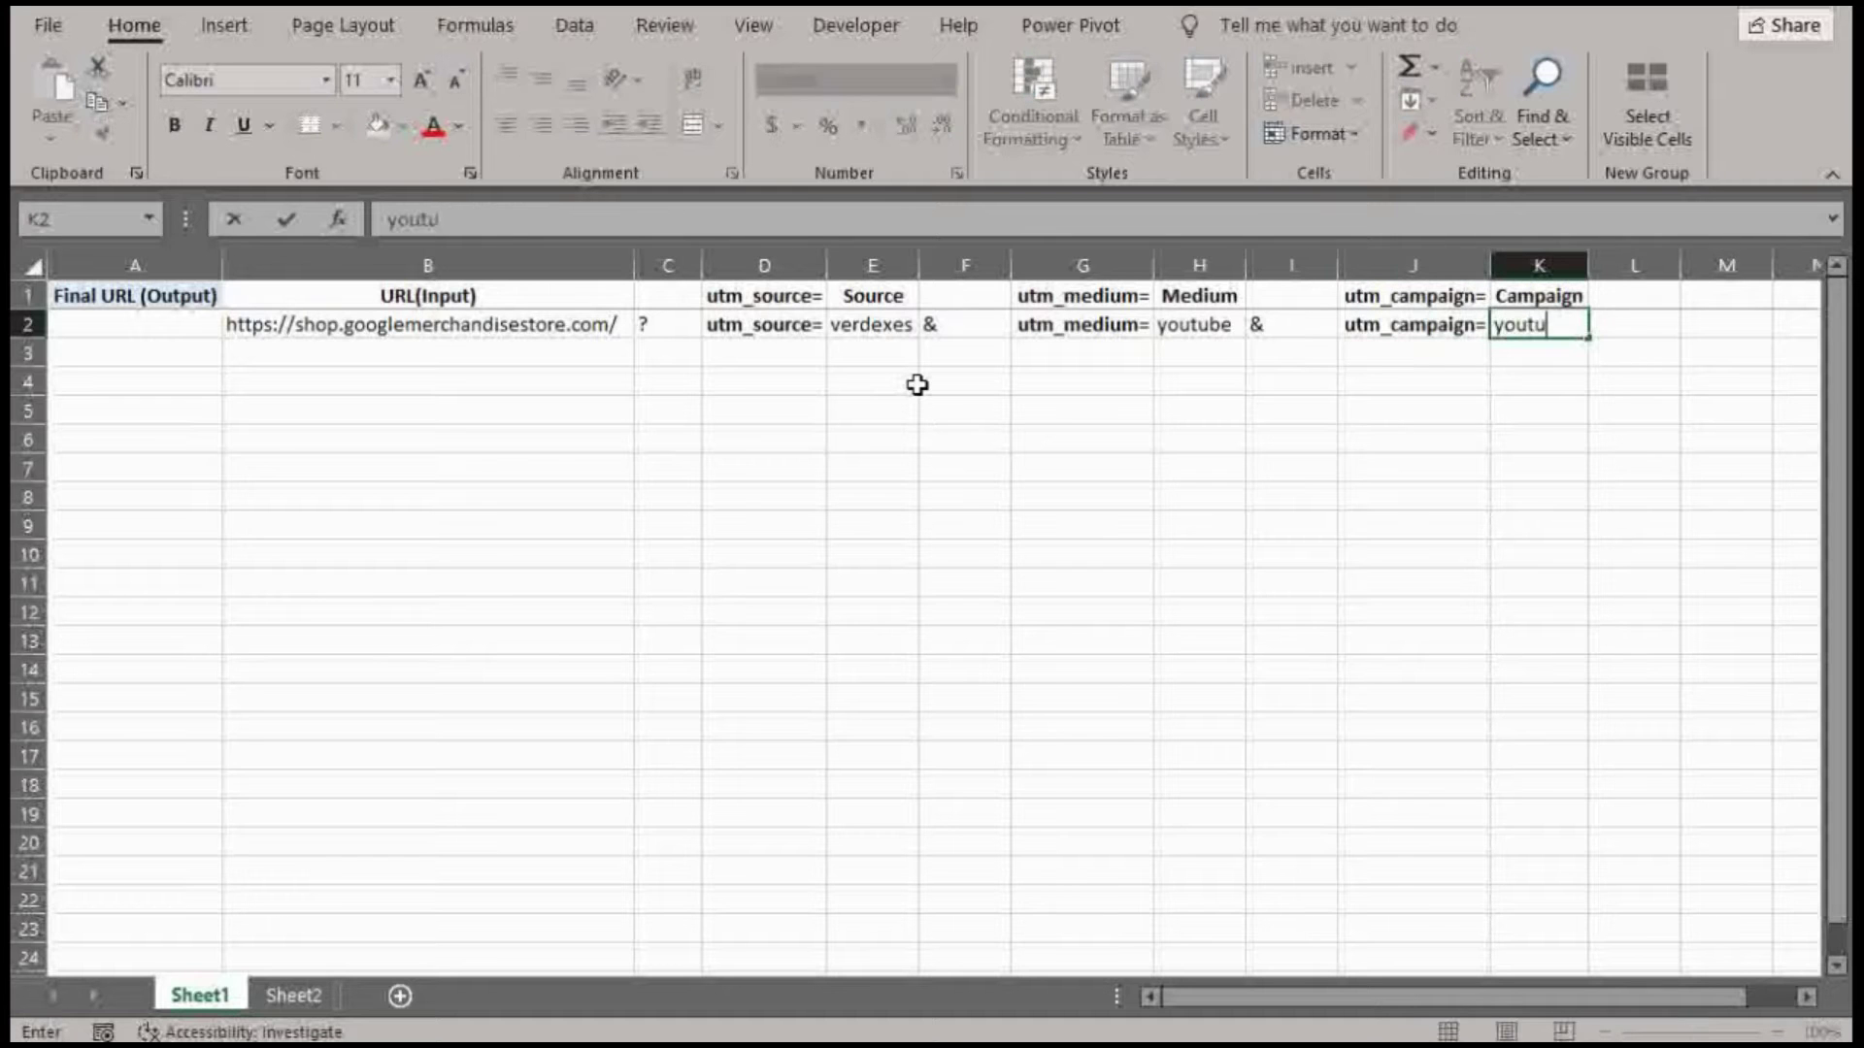
{"action": "type", "text": "bechannel"}
{"action": "key", "text": "Return"}
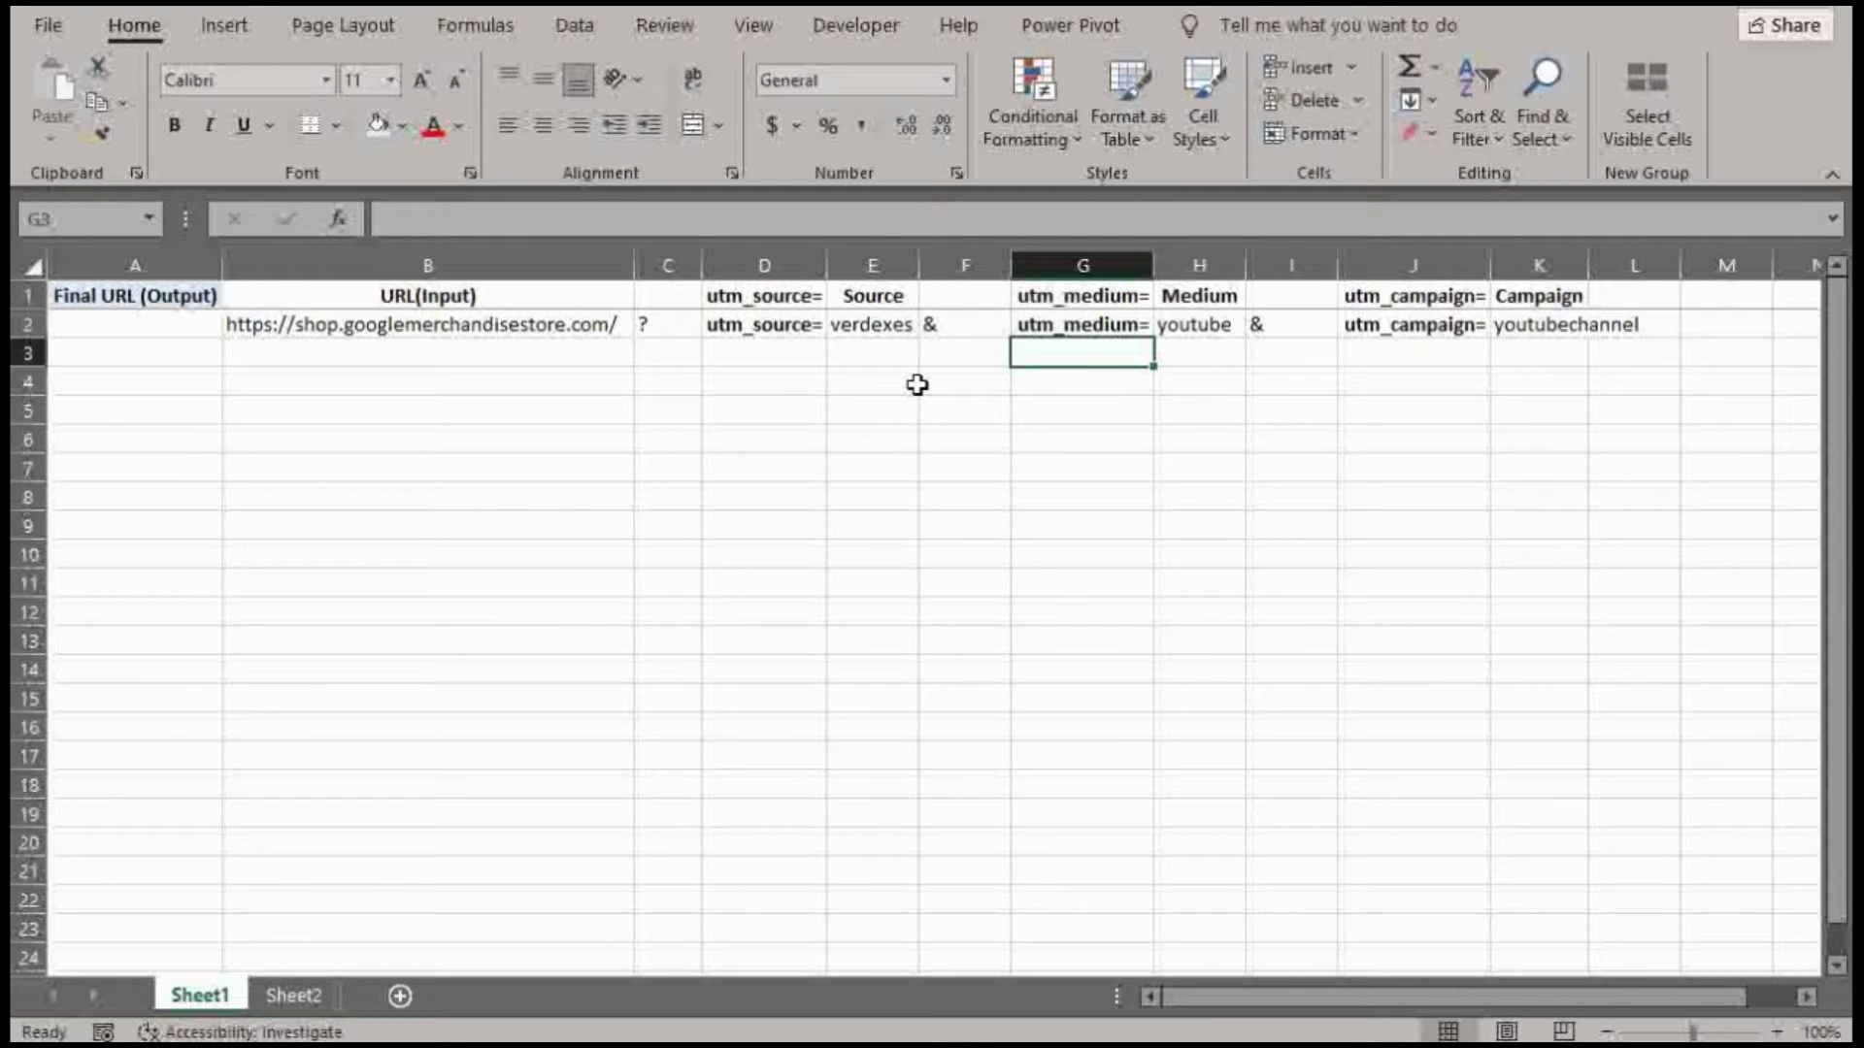
Fix K2 to read youtube_channel by inserting an underscore
{"action": "left_click", "coordinate": [1531, 324]}
{"action": "left_click", "coordinate": [457, 219]}
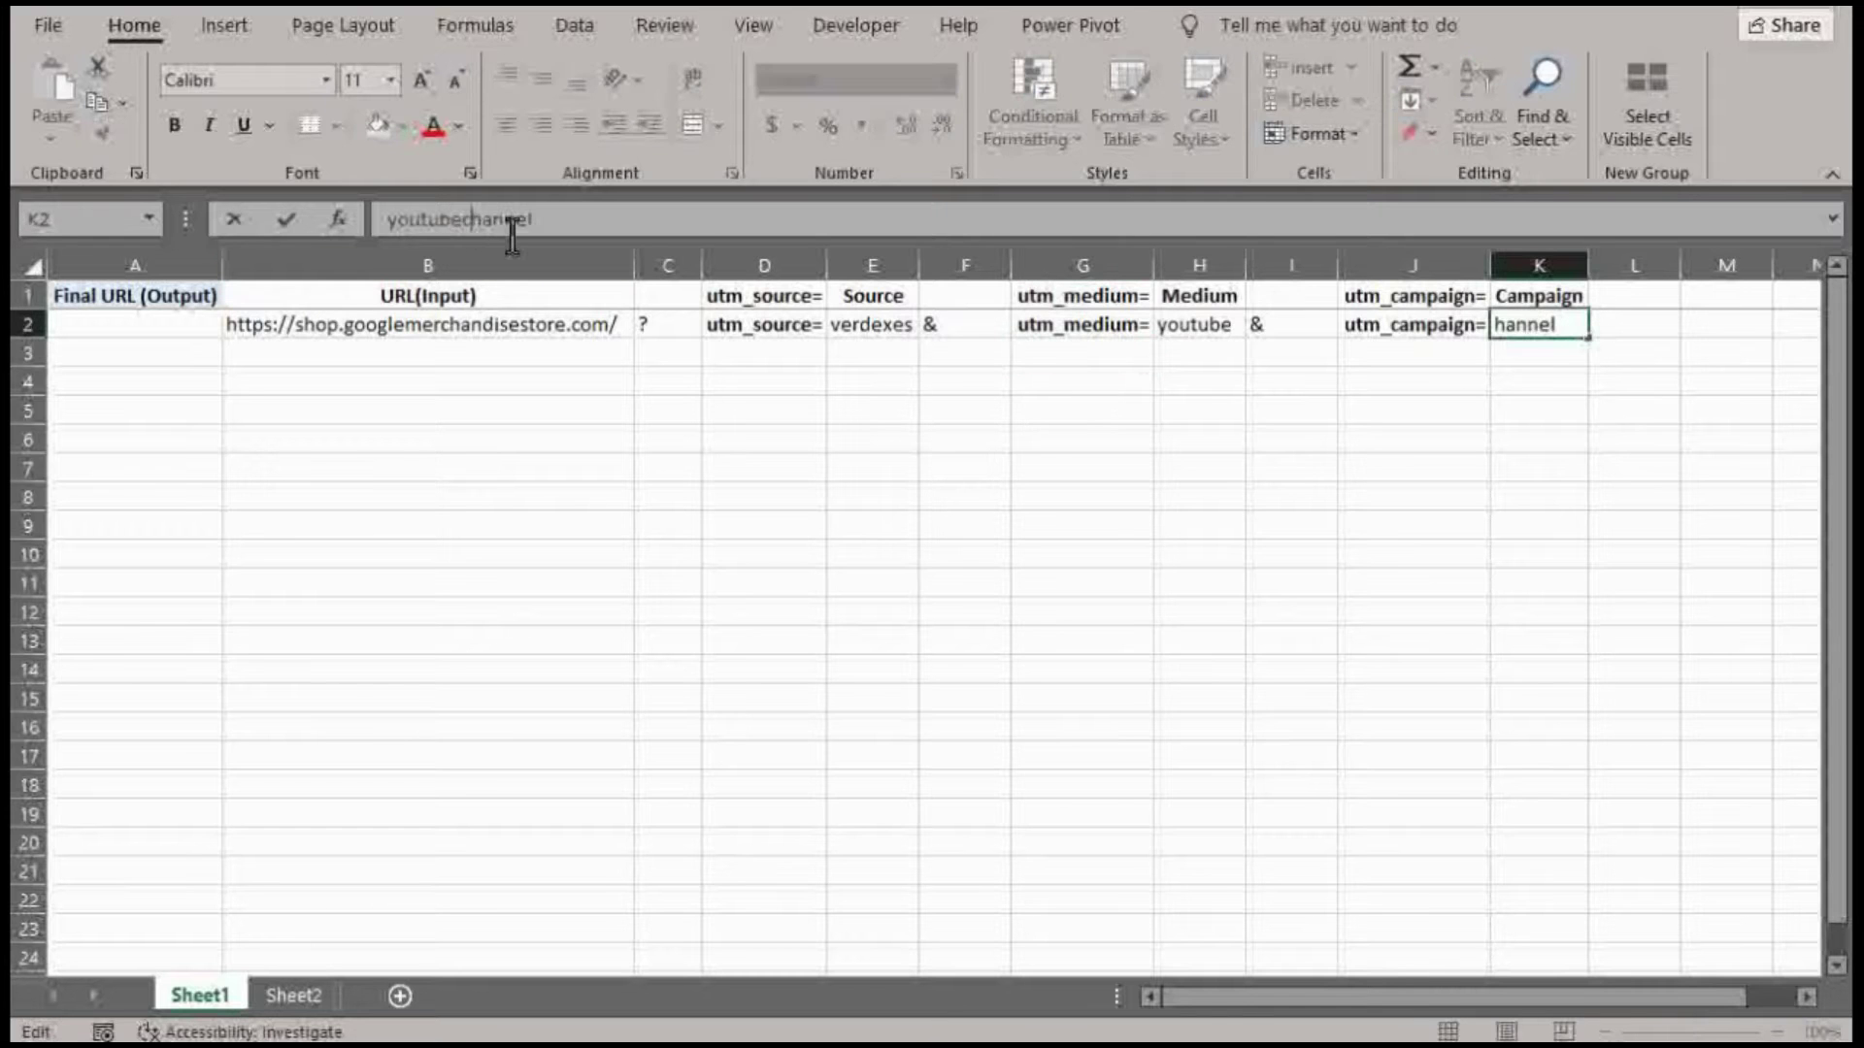
{"action": "type", "text": "_"}
{"action": "key", "text": "Return"}
{"action": "left_click", "coordinate": [1510, 449]}
{"action": "left_click", "coordinate": [1581, 324]}
{"action": "left_click", "coordinate": [171, 325]}
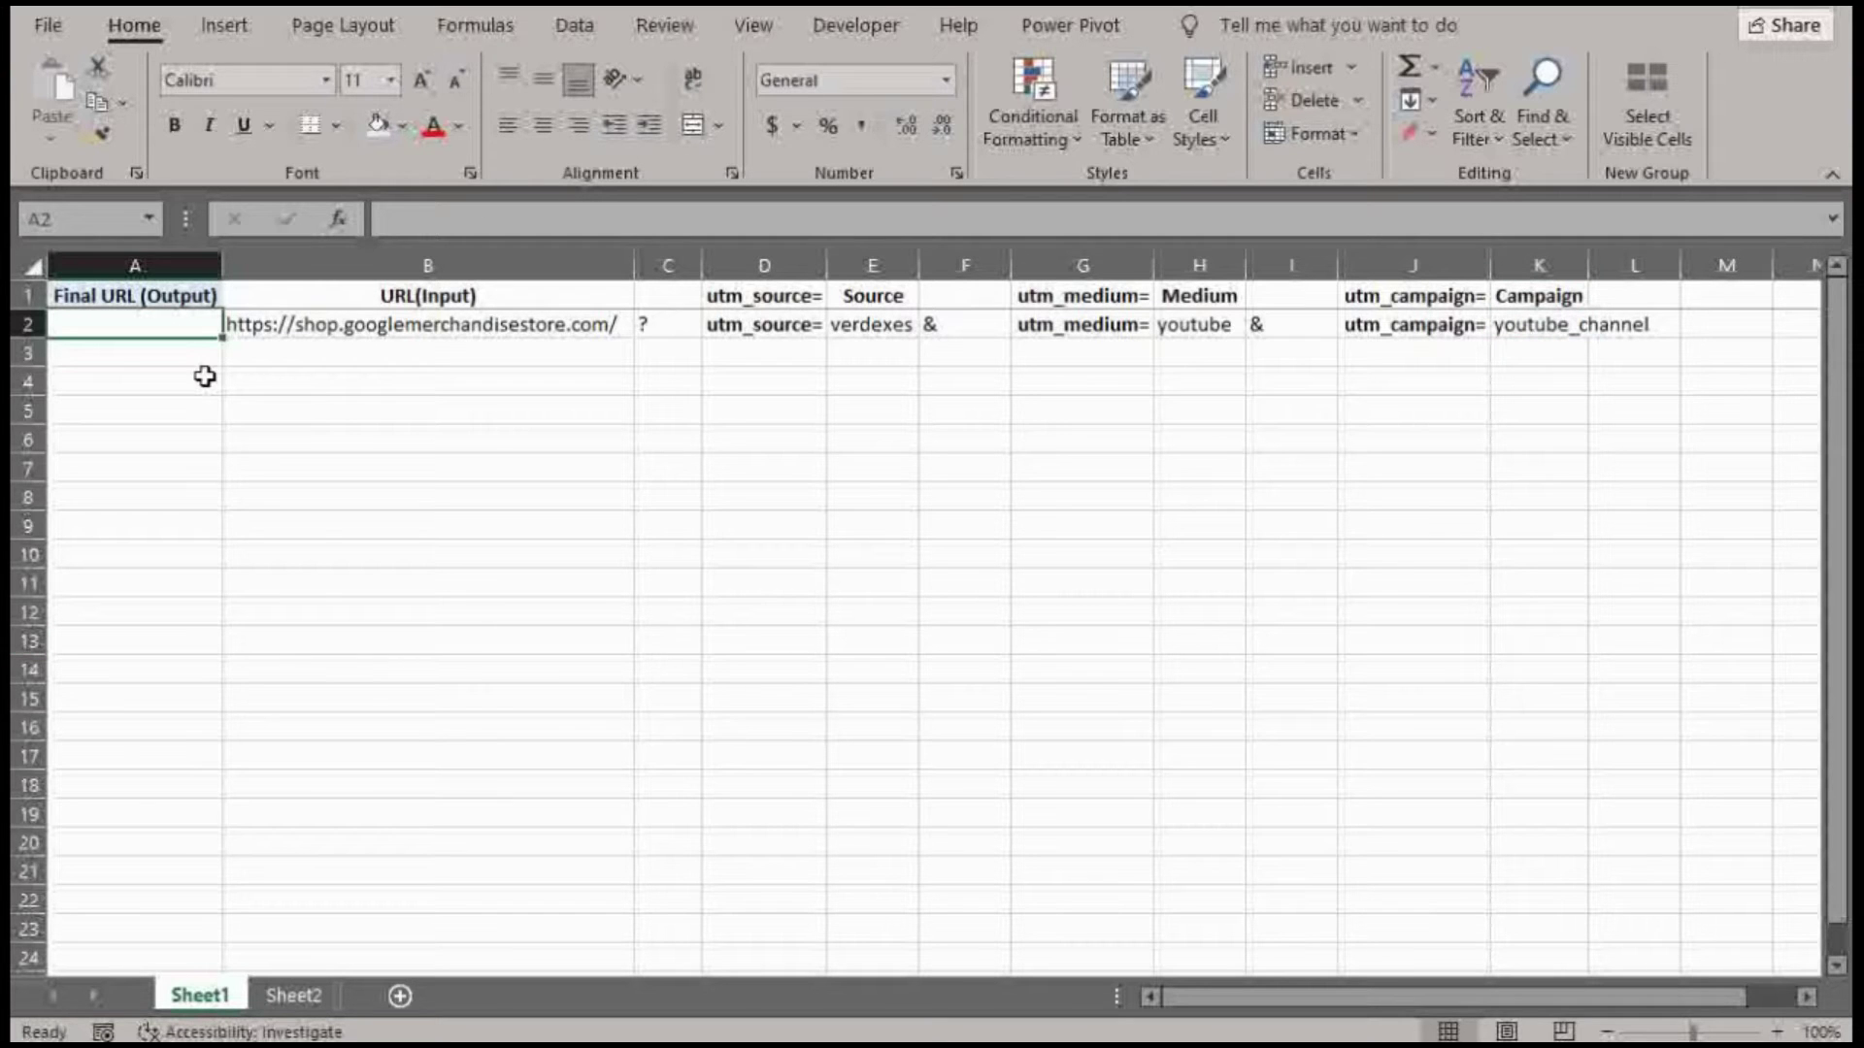
Start a CONCATENATE formula in A2 joining B2, C2, D2, E2 and F2
{"action": "type", "text": "=c"}
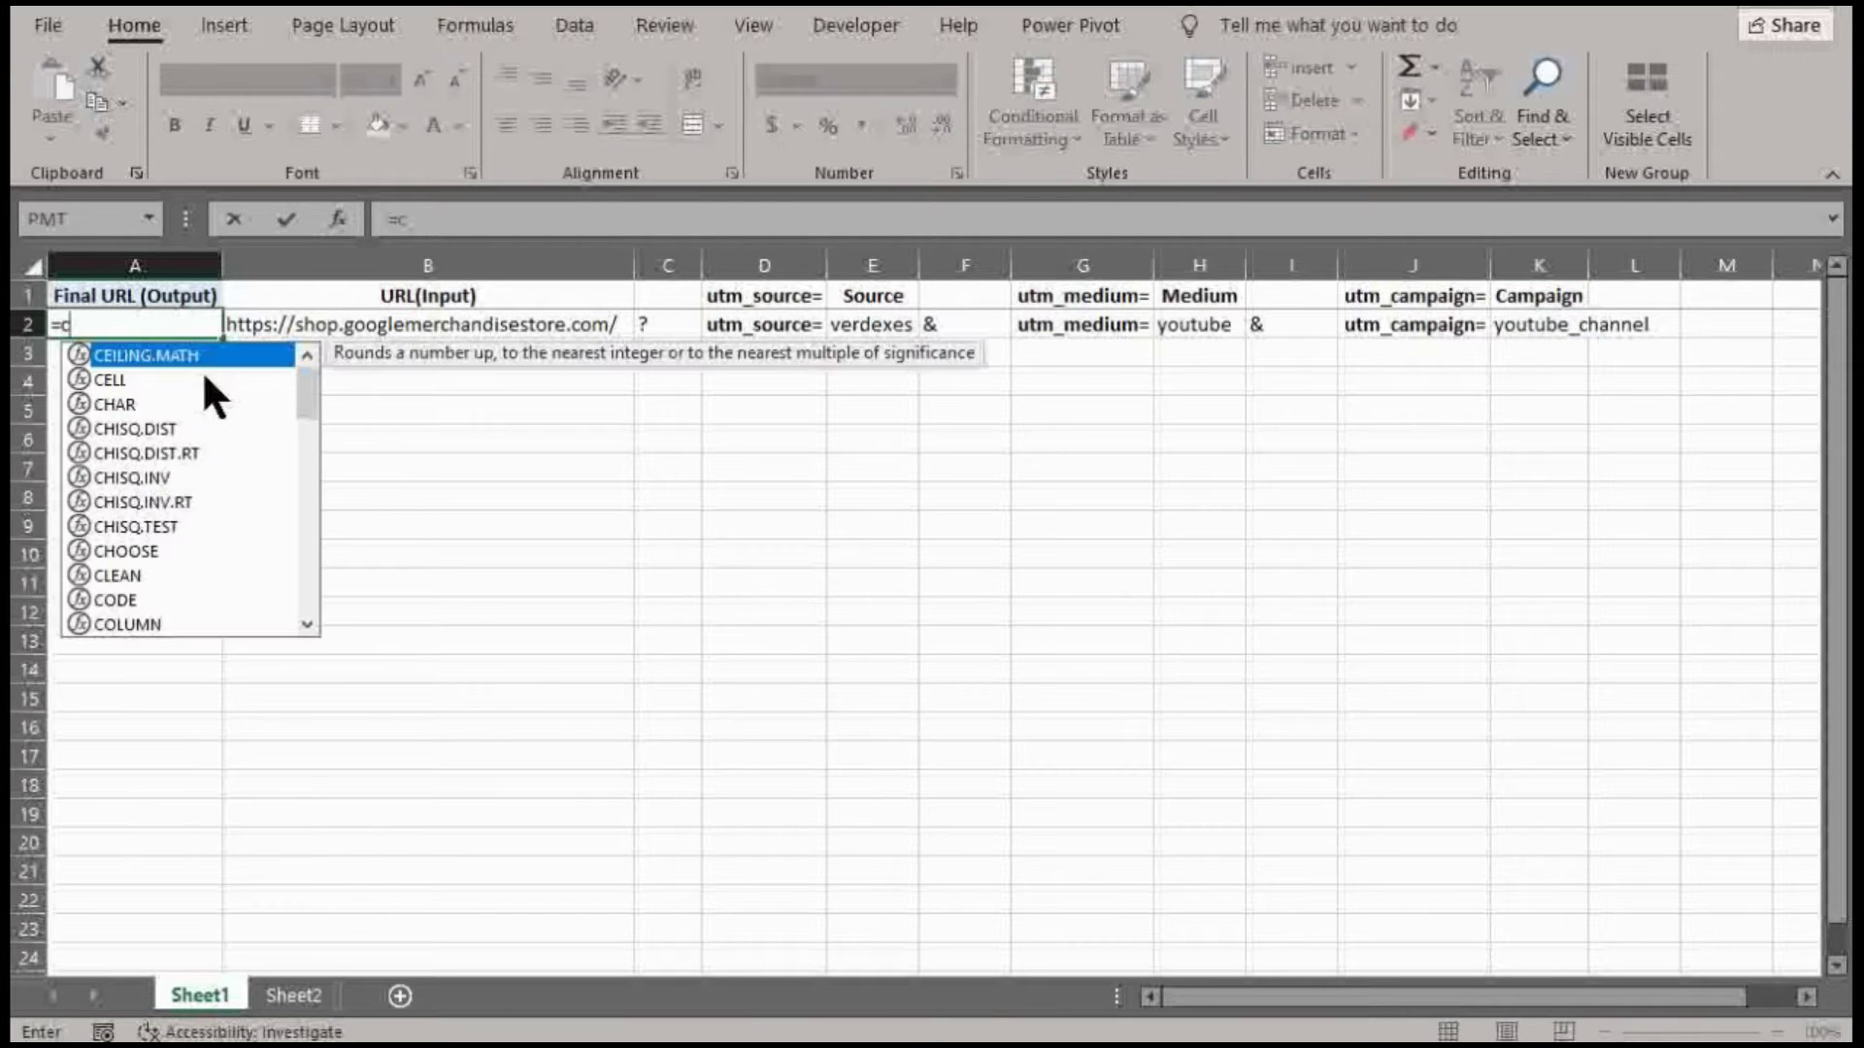
{"action": "type", "text": "on"}
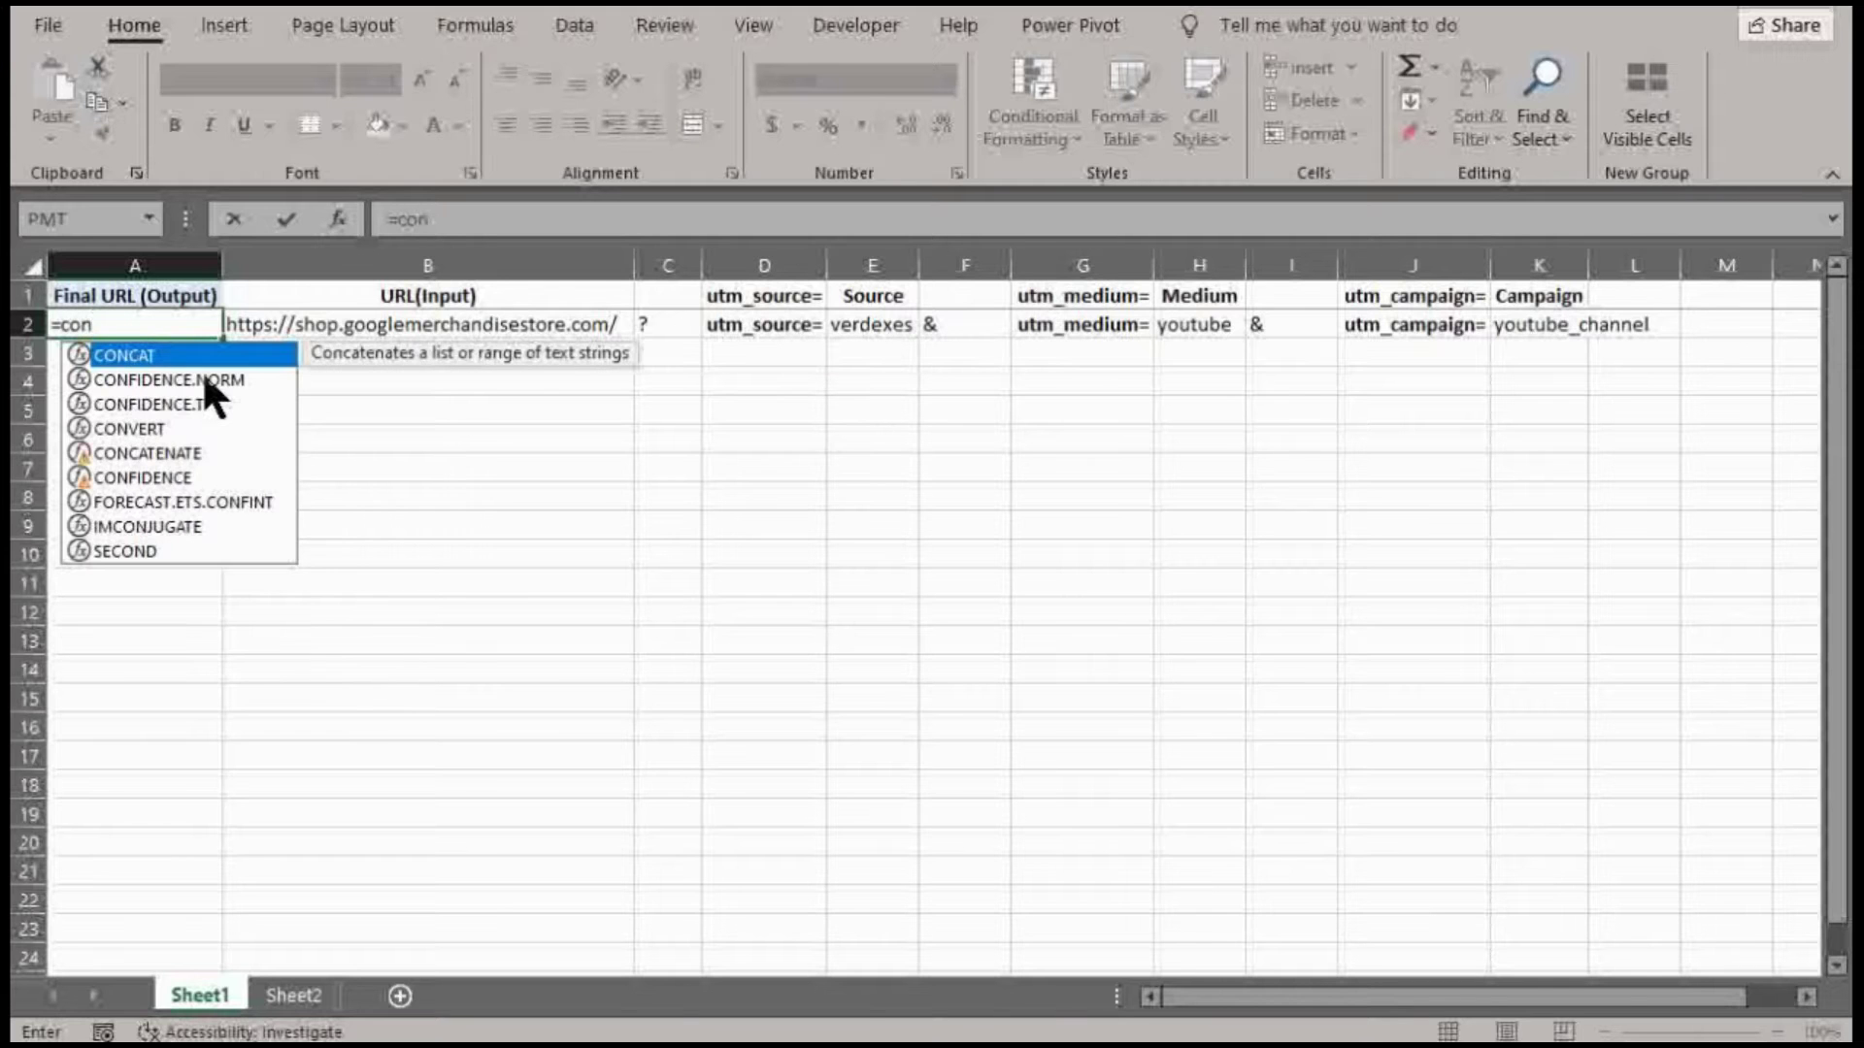
{"action": "type", "text": "ca"}
{"action": "key", "text": "Down"}
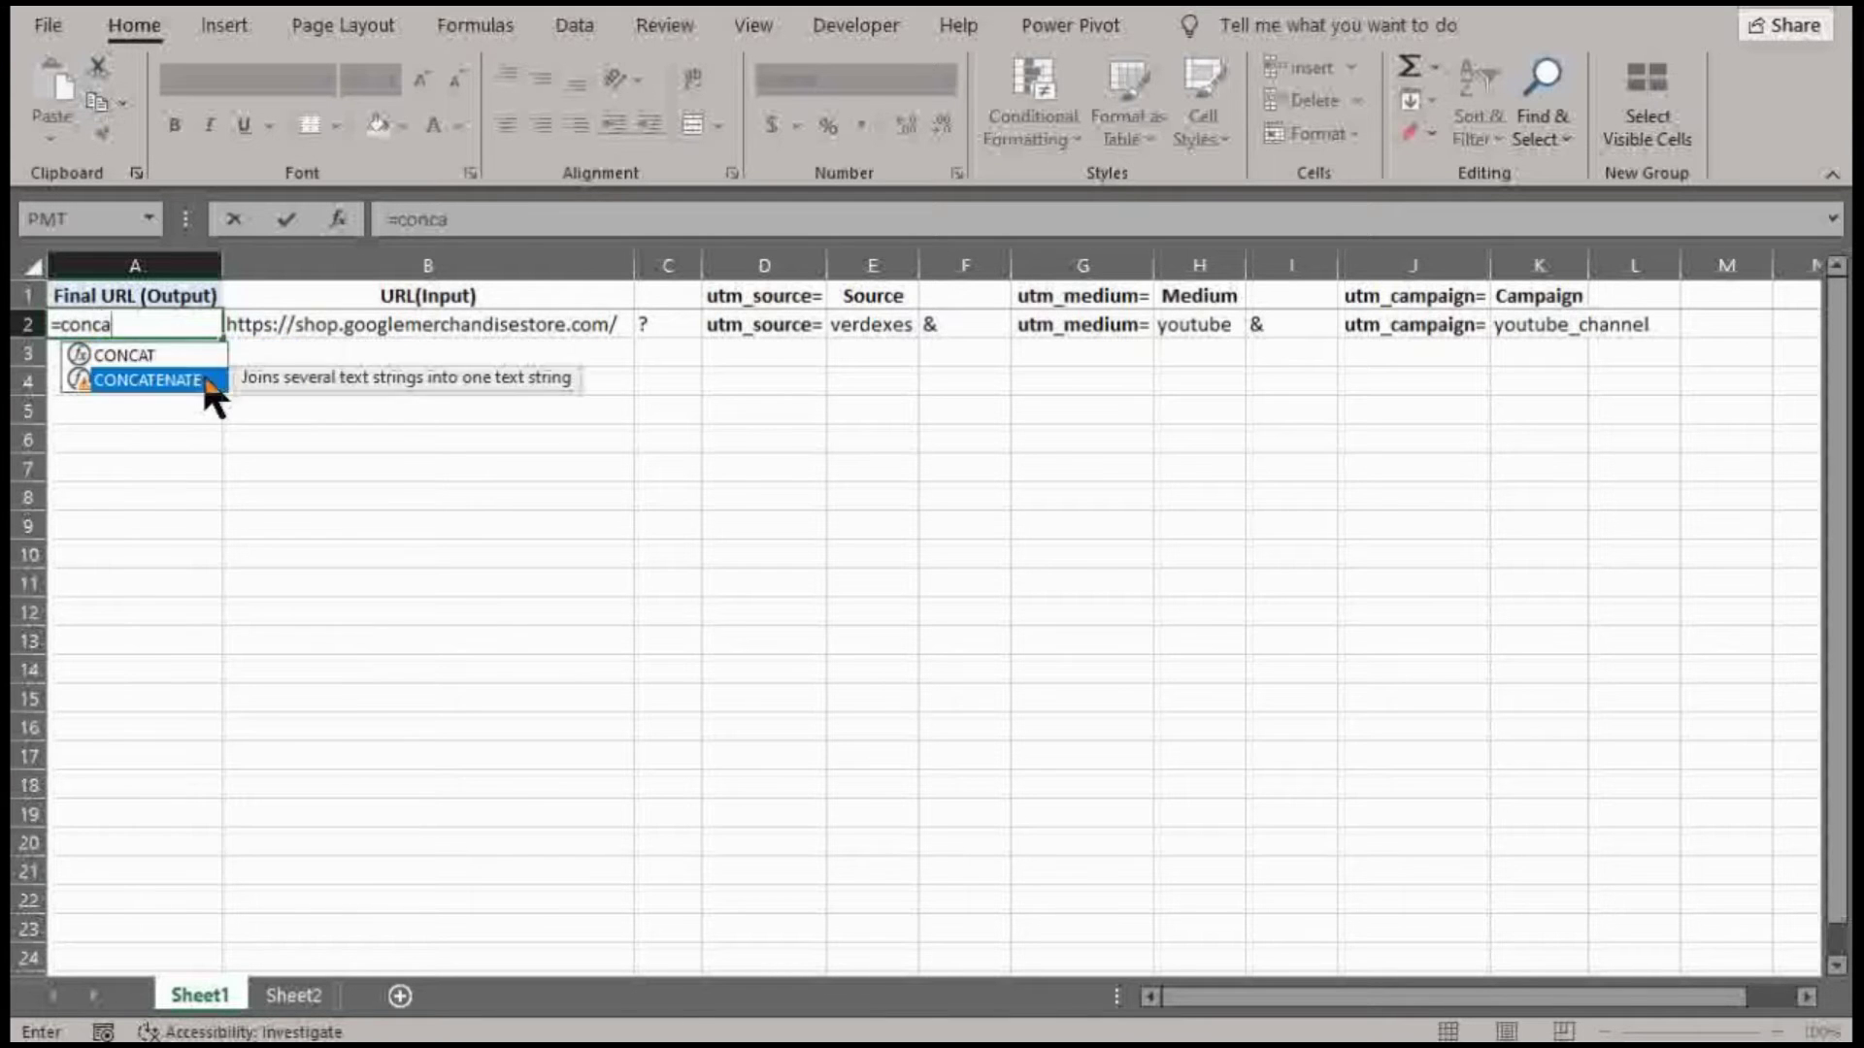
{"action": "double_click", "coordinate": [146, 380]}
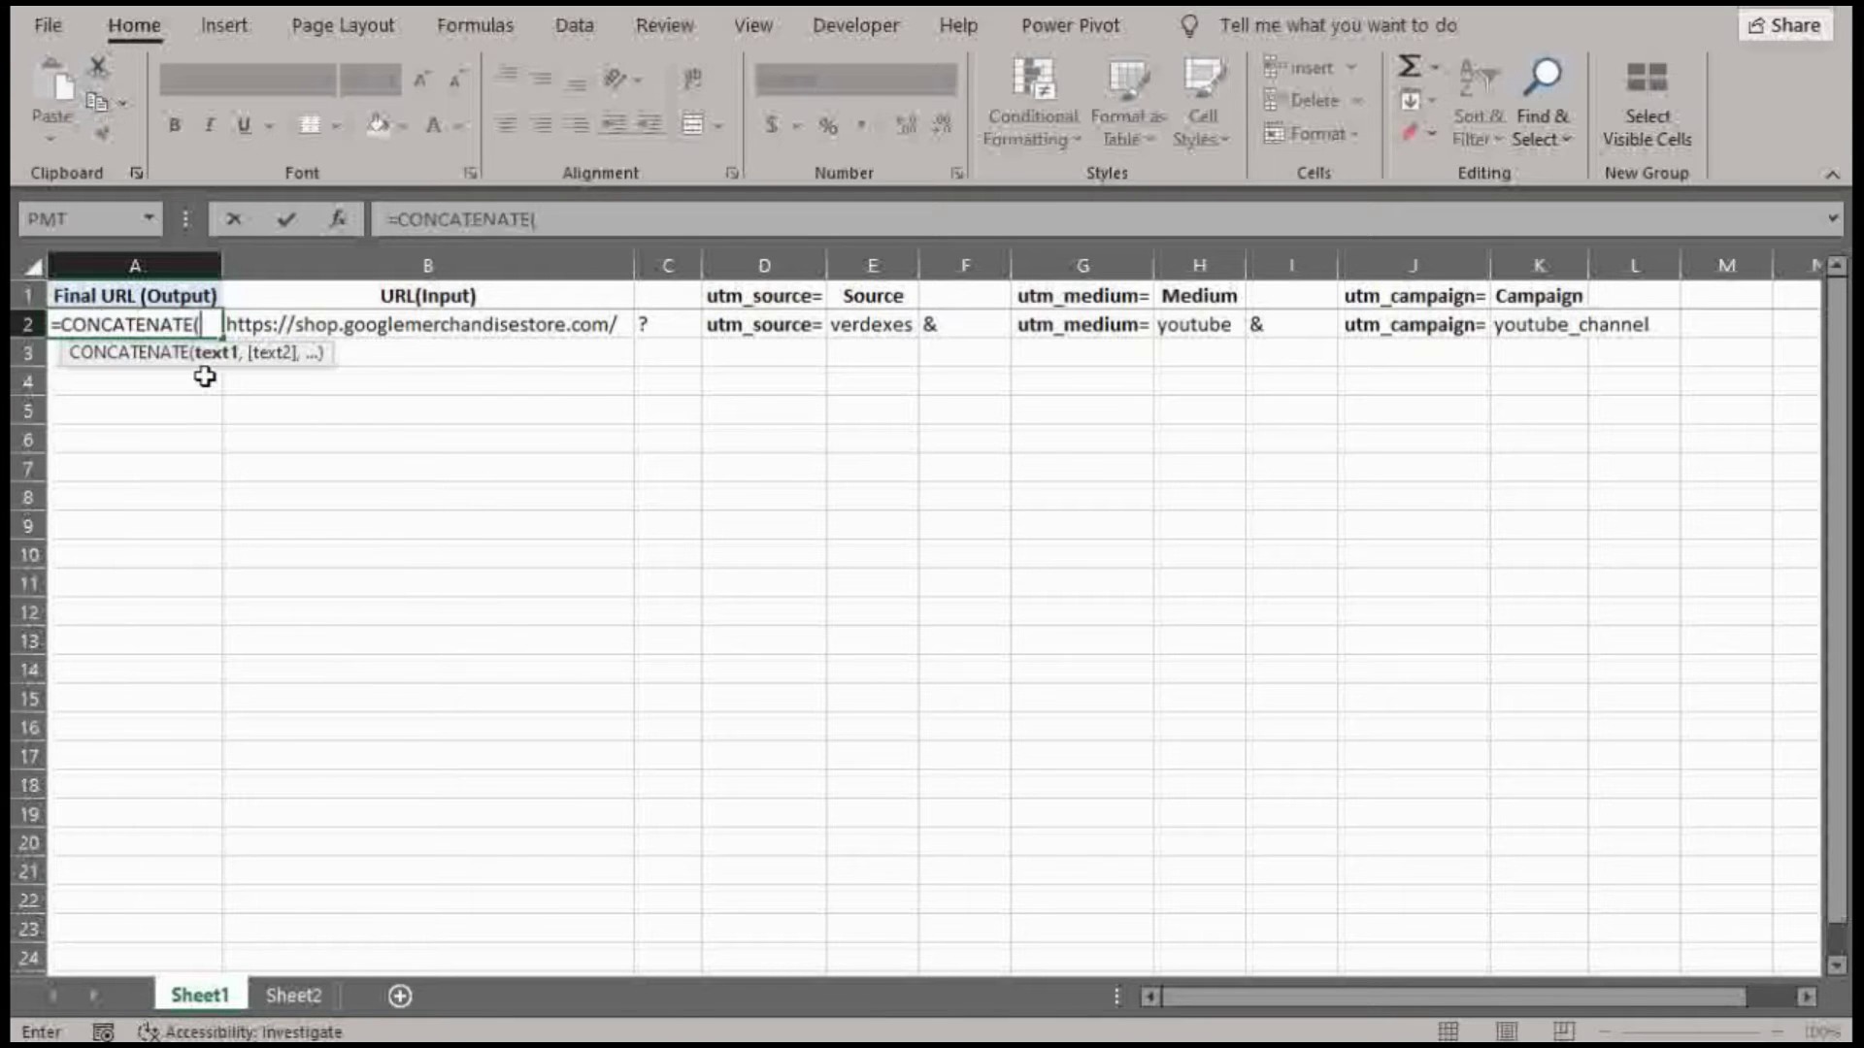
{"action": "left_click", "coordinate": [502, 323]}
{"action": "type", "text": ","}
{"action": "left_click", "coordinate": [672, 325]}
{"action": "type", "text": ","}
{"action": "left_click", "coordinate": [798, 325]}
{"action": "type", "text": ","}
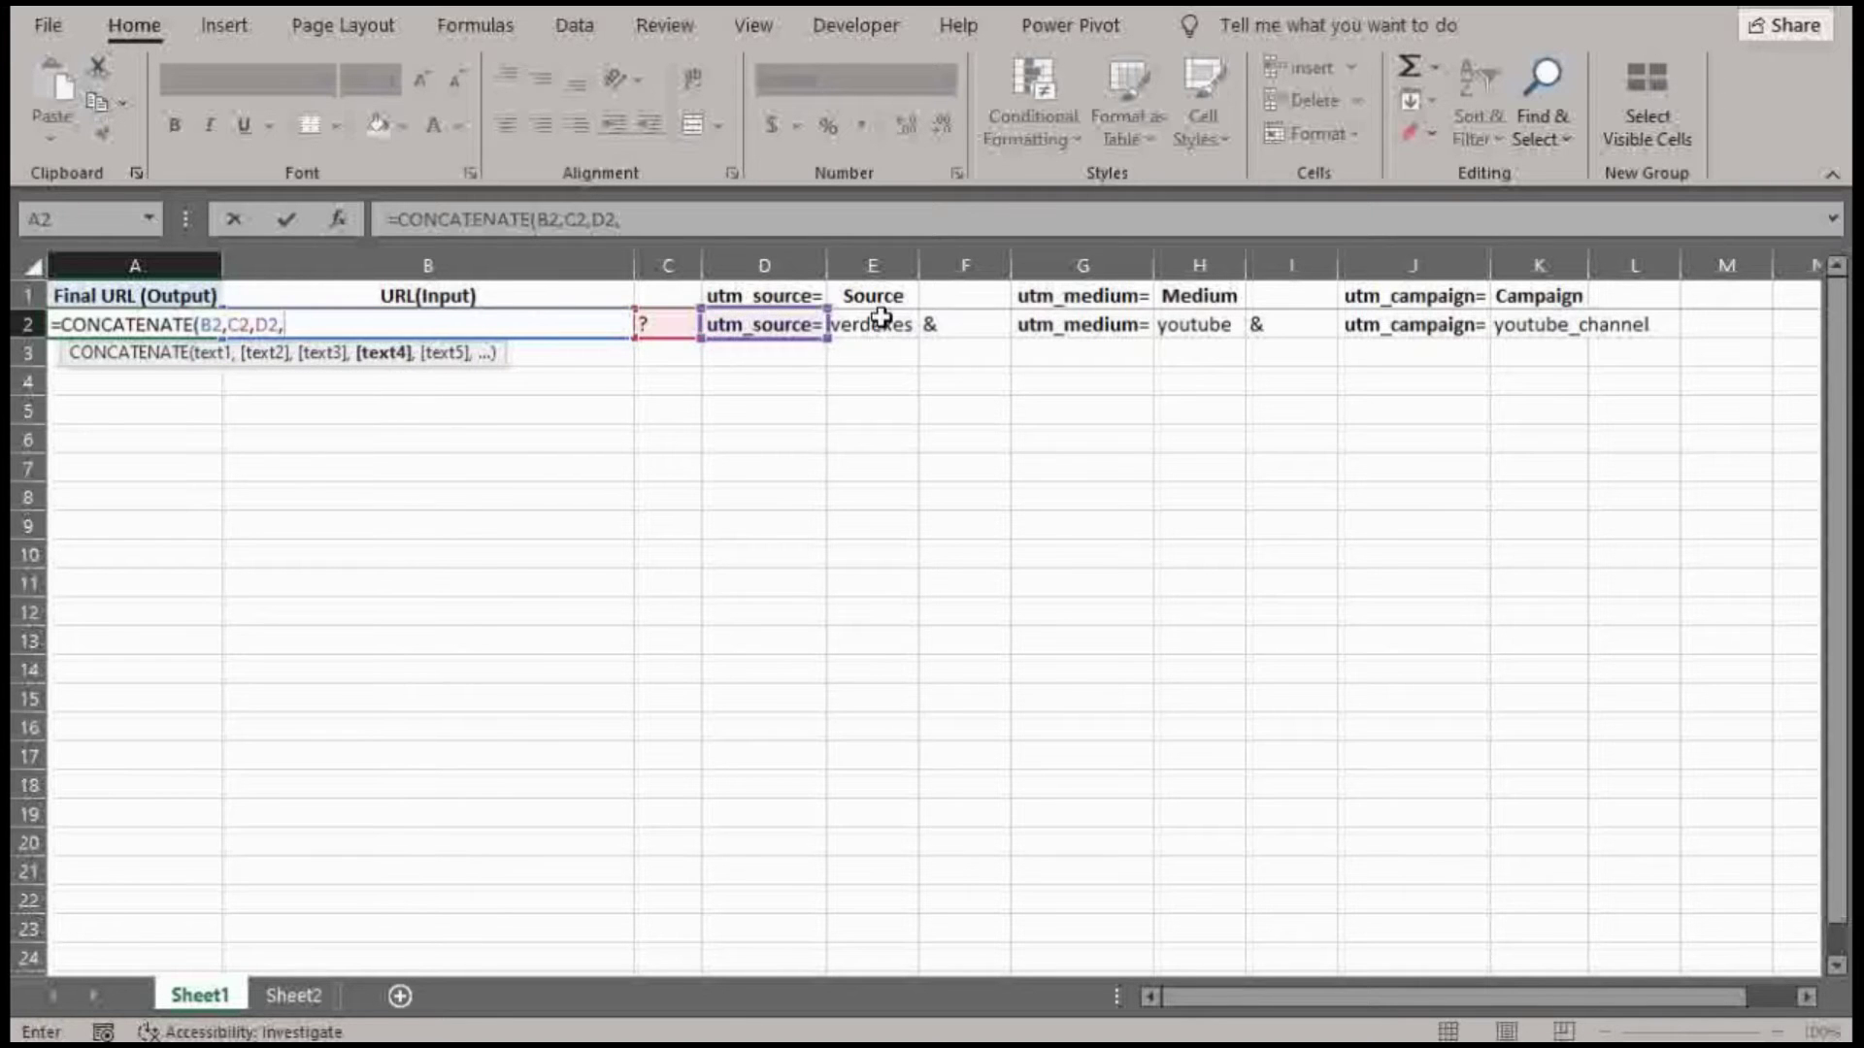
{"action": "left_click", "coordinate": [880, 320]}
{"action": "type", "text": ","}
{"action": "left_click", "coordinate": [961, 324]}
{"action": "type", "text": ","}
Add G2 through K2 to the formula, close it and commit
{"action": "left_click", "coordinate": [1126, 324]}
{"action": "type", "text": ","}
{"action": "left_click", "coordinate": [1203, 323]}
{"action": "type", "text": ","}
{"action": "left_click", "coordinate": [1314, 321]}
{"action": "type", "text": ","}
{"action": "left_click", "coordinate": [1451, 322]}
{"action": "type", "text": ","}
{"action": "left_click", "coordinate": [1553, 324]}
{"action": "type", "text": ")"}
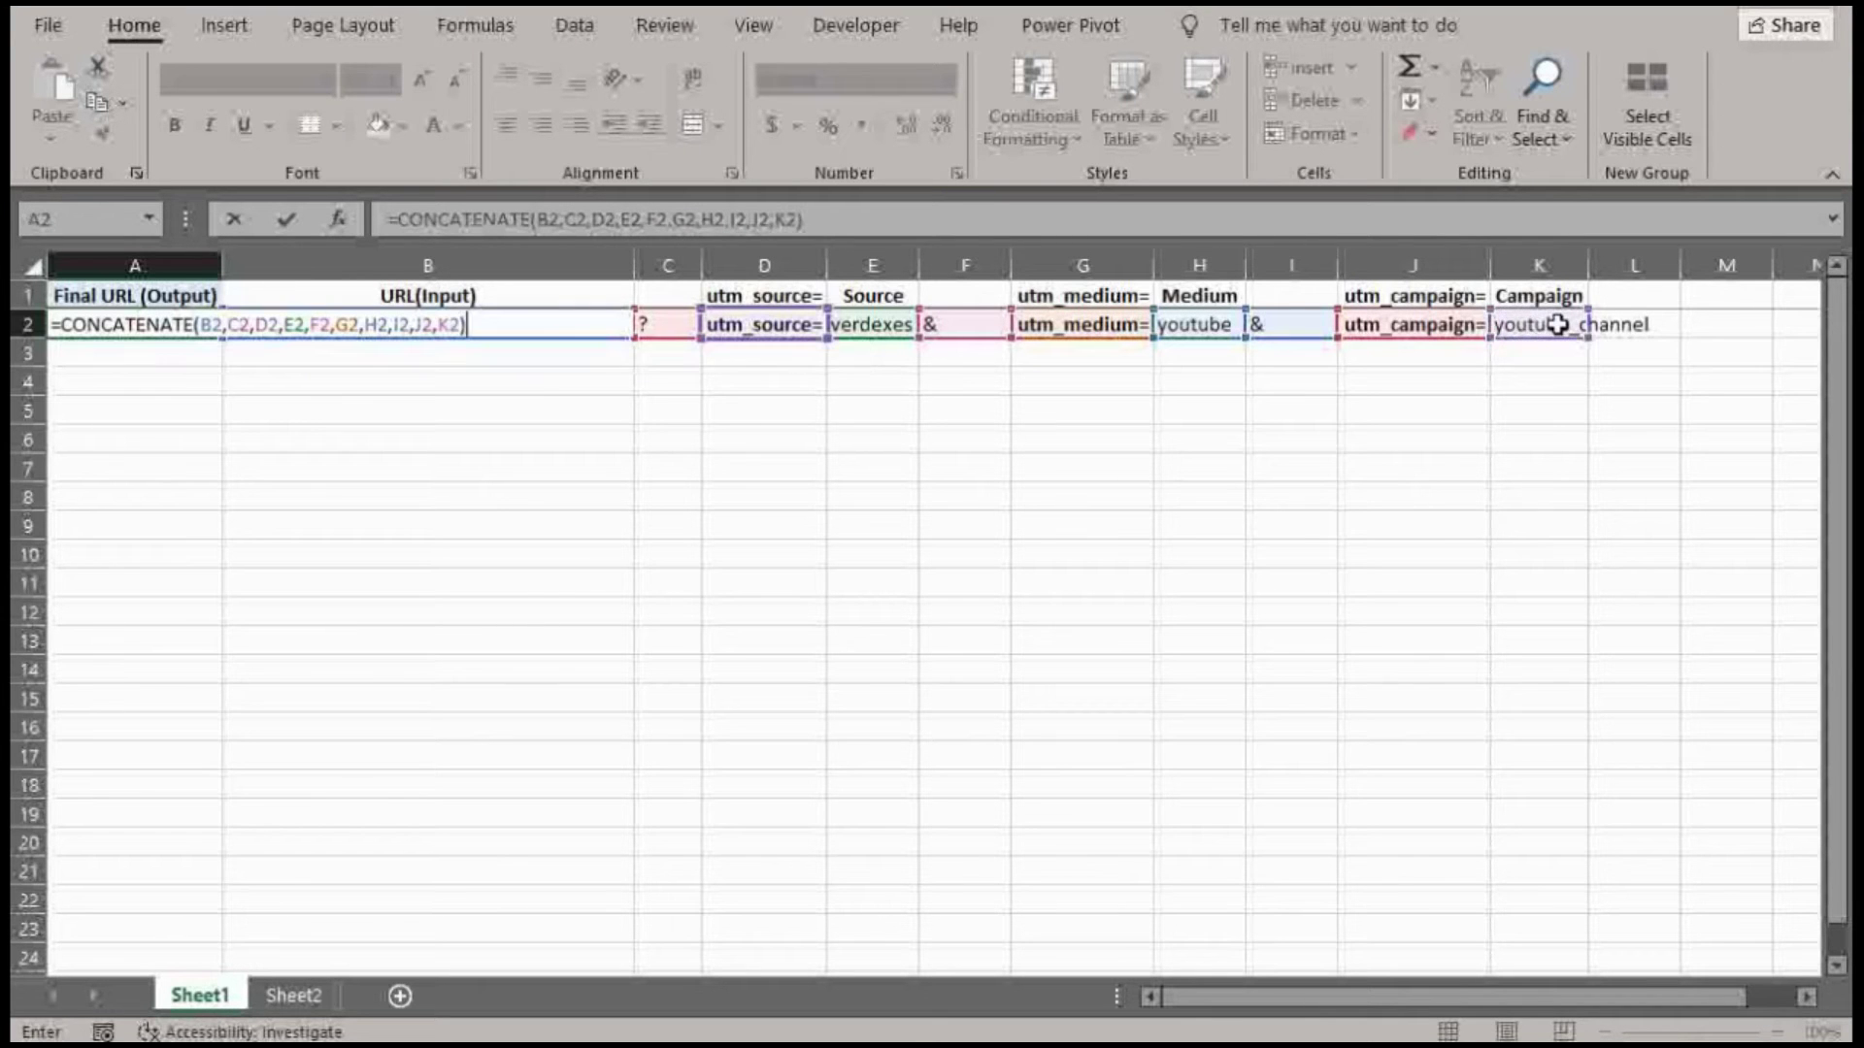
{"action": "key", "text": "Return"}
Autofit column A and copy the finished URL in A2
{"action": "double_click", "coordinate": [222, 265]}
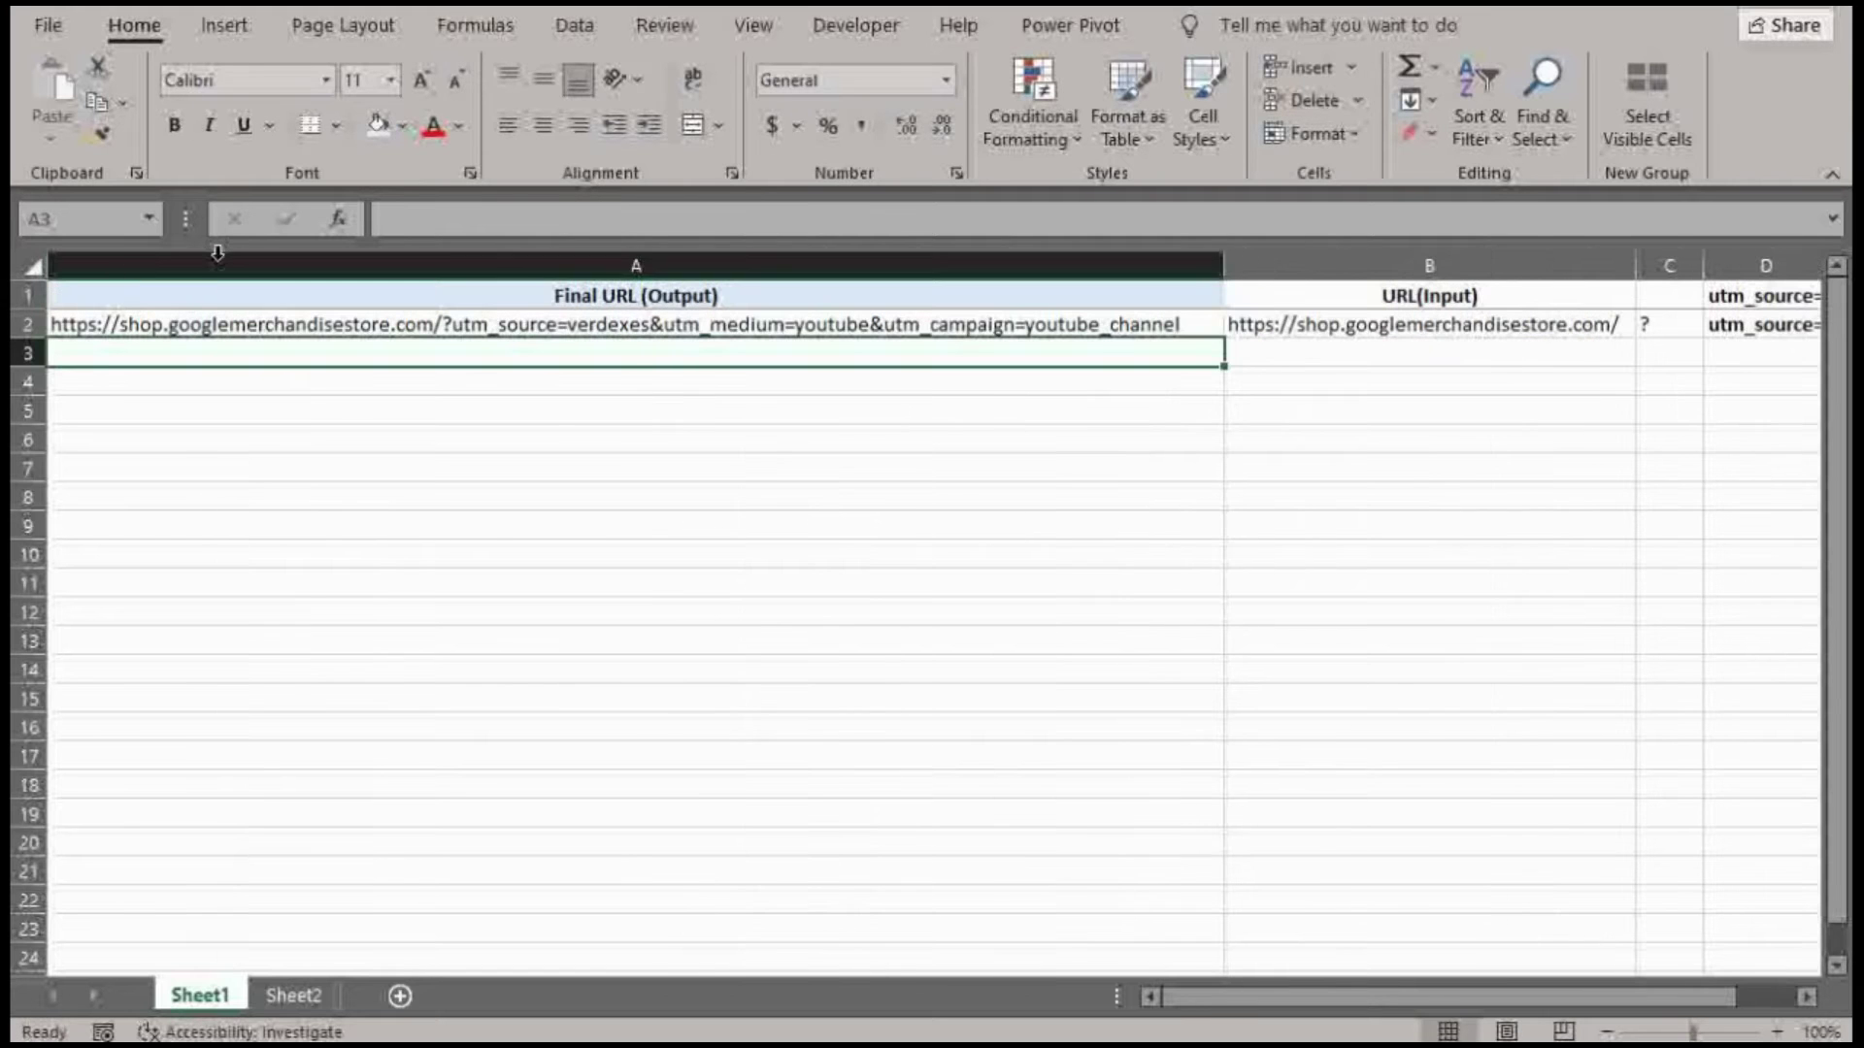
{"action": "left_click", "coordinate": [629, 326]}
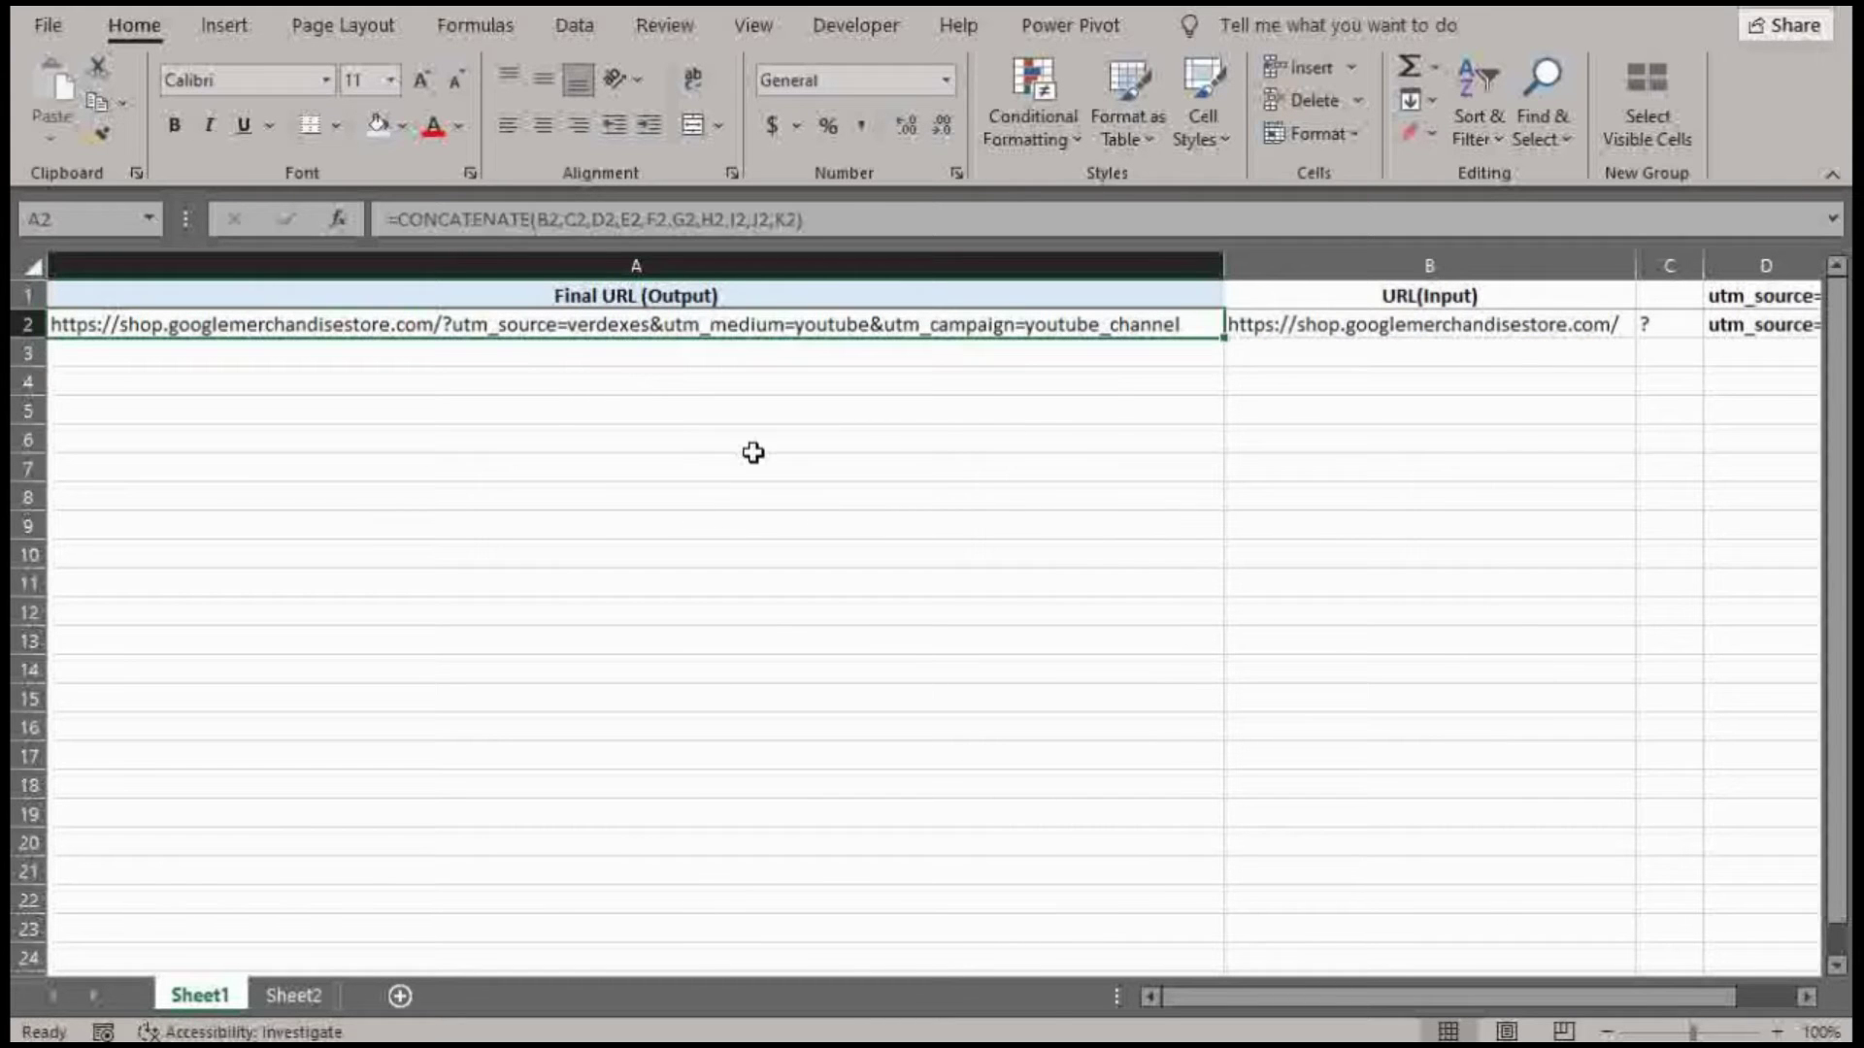
{"action": "key", "text": "ctrl+c"}
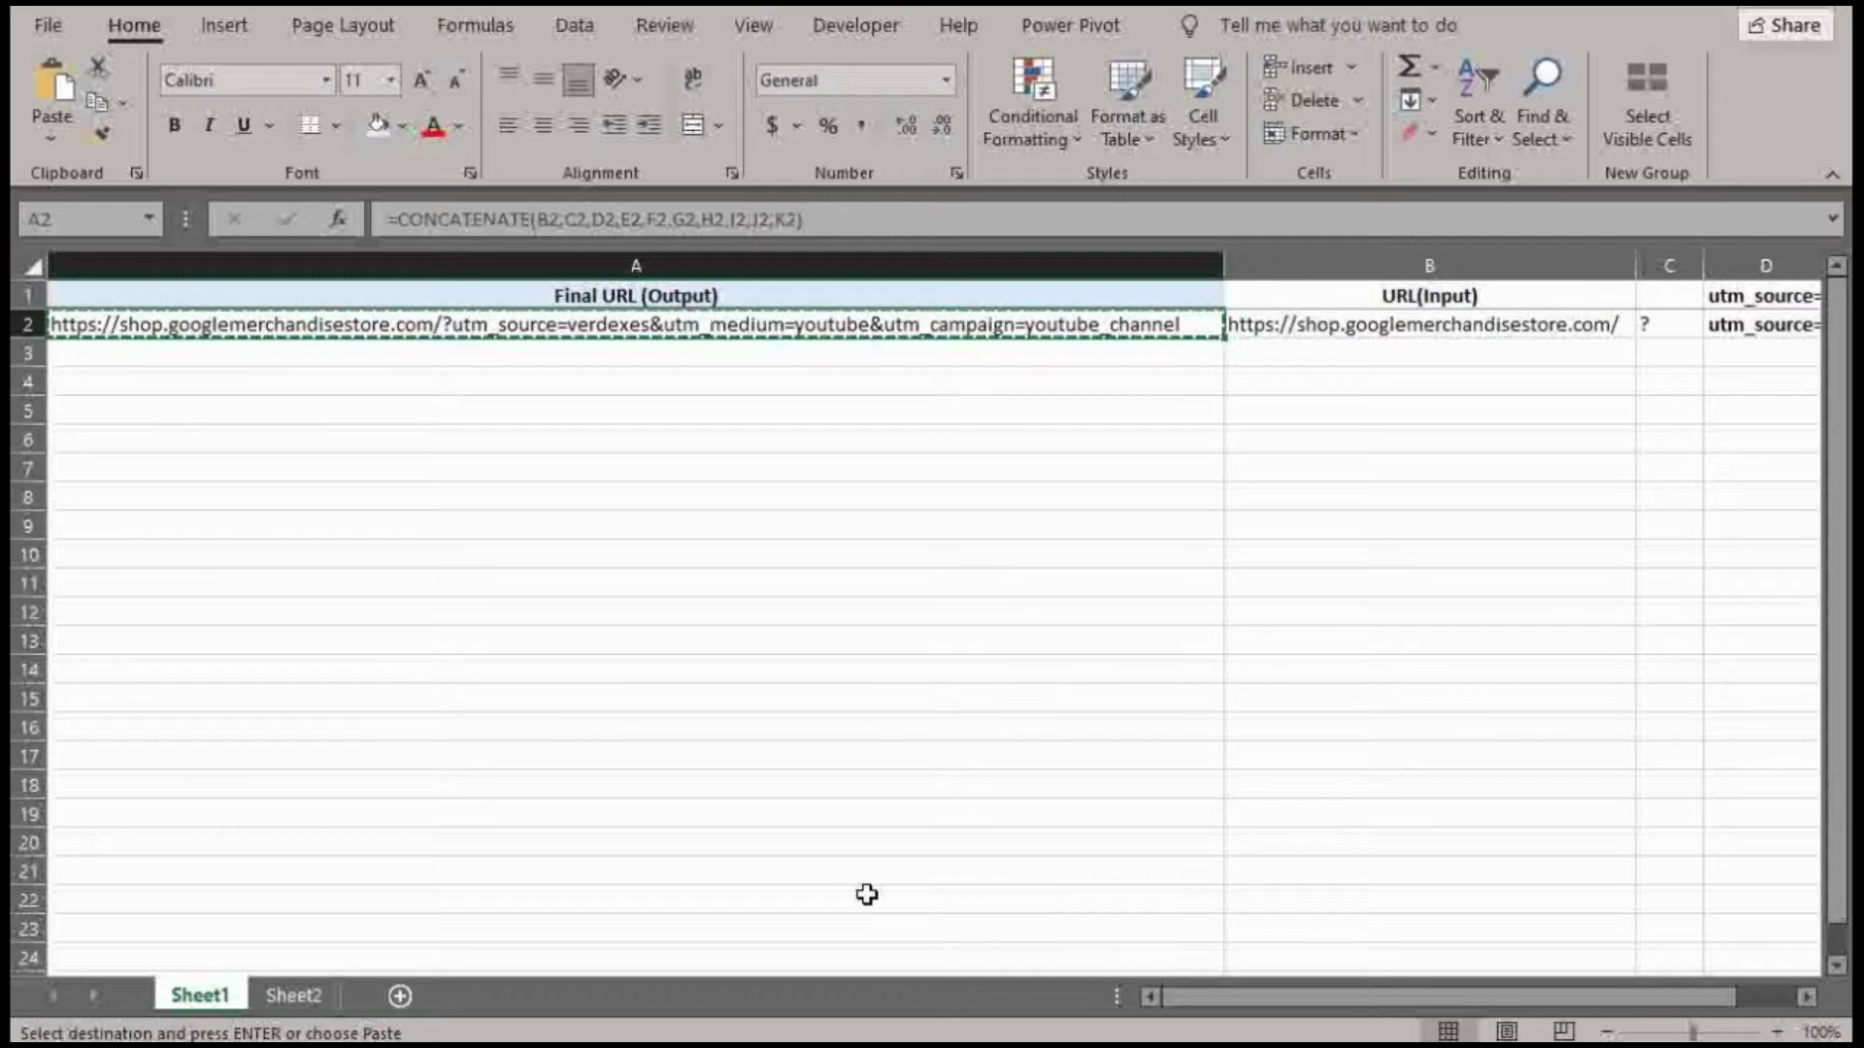
Load the copied campaign URL in Chrome to confirm the store opens, then return to Excel
{"action": "key", "text": "alt+Tab"}
{"action": "key", "text": "ctrl+v"}
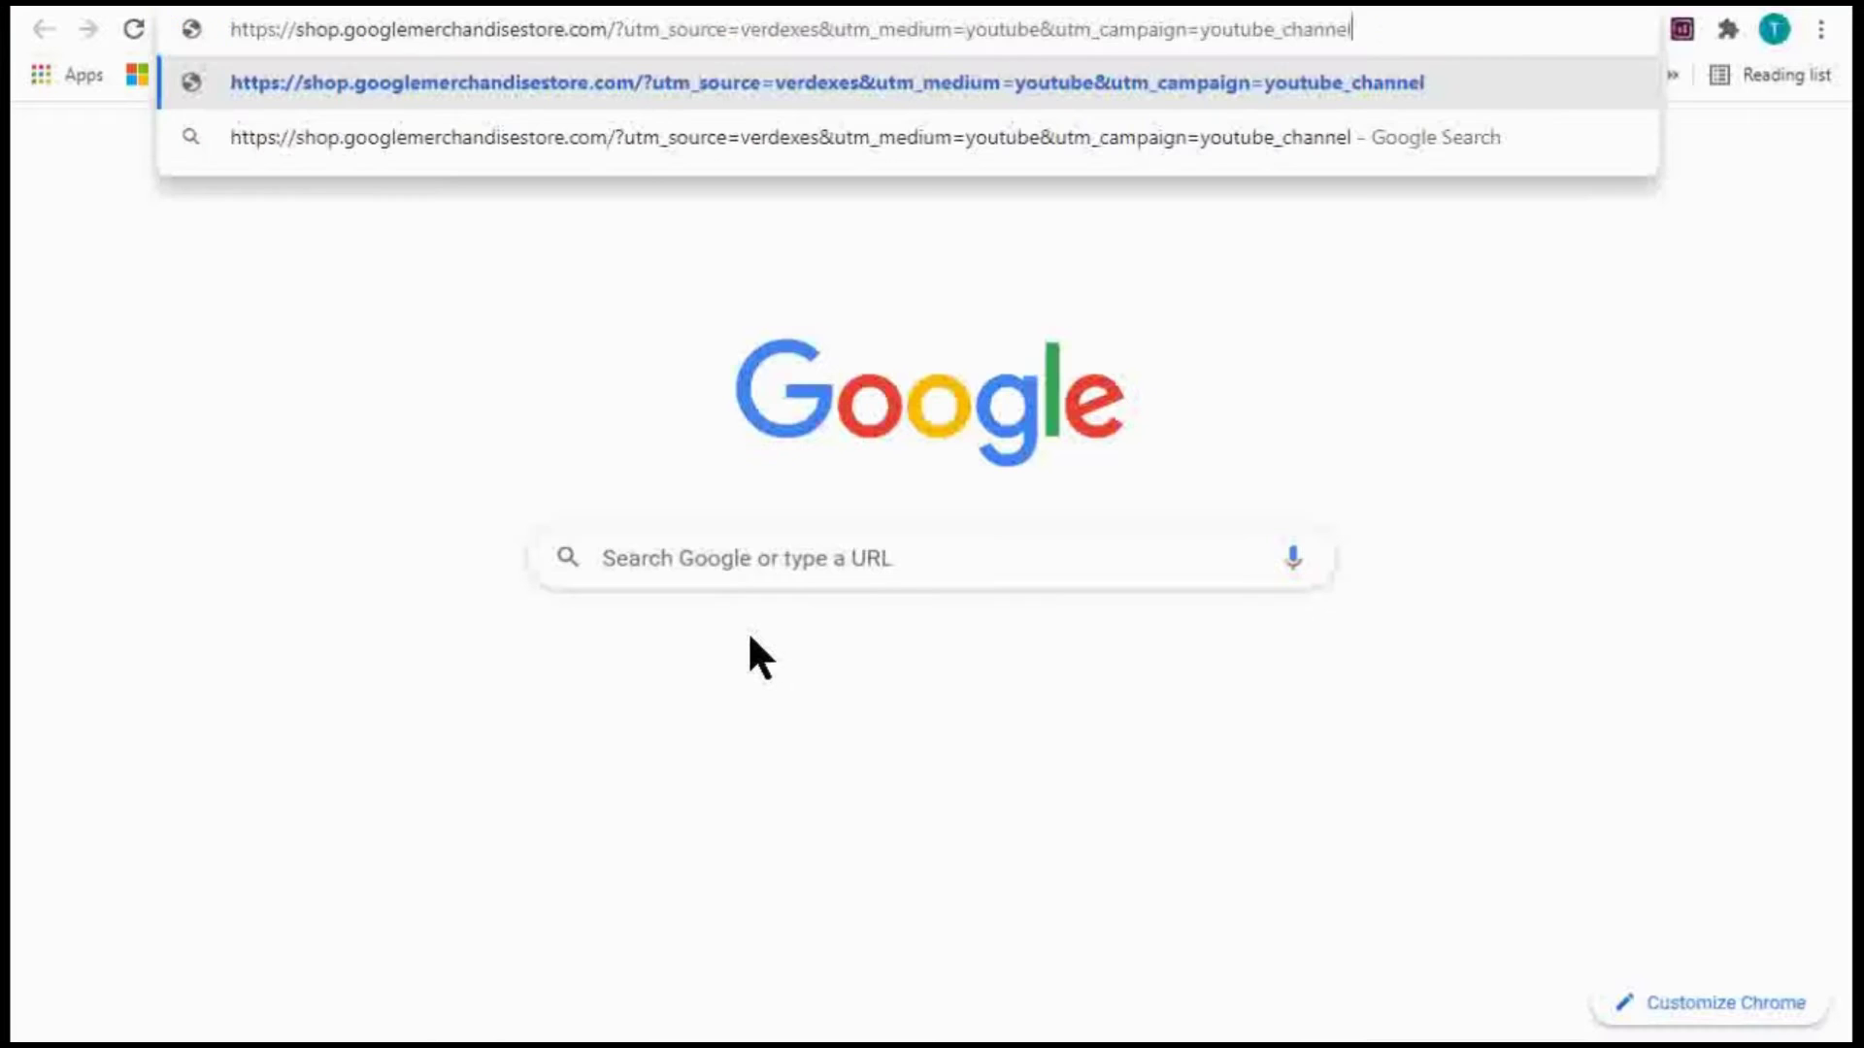
{"action": "key", "text": "Return"}
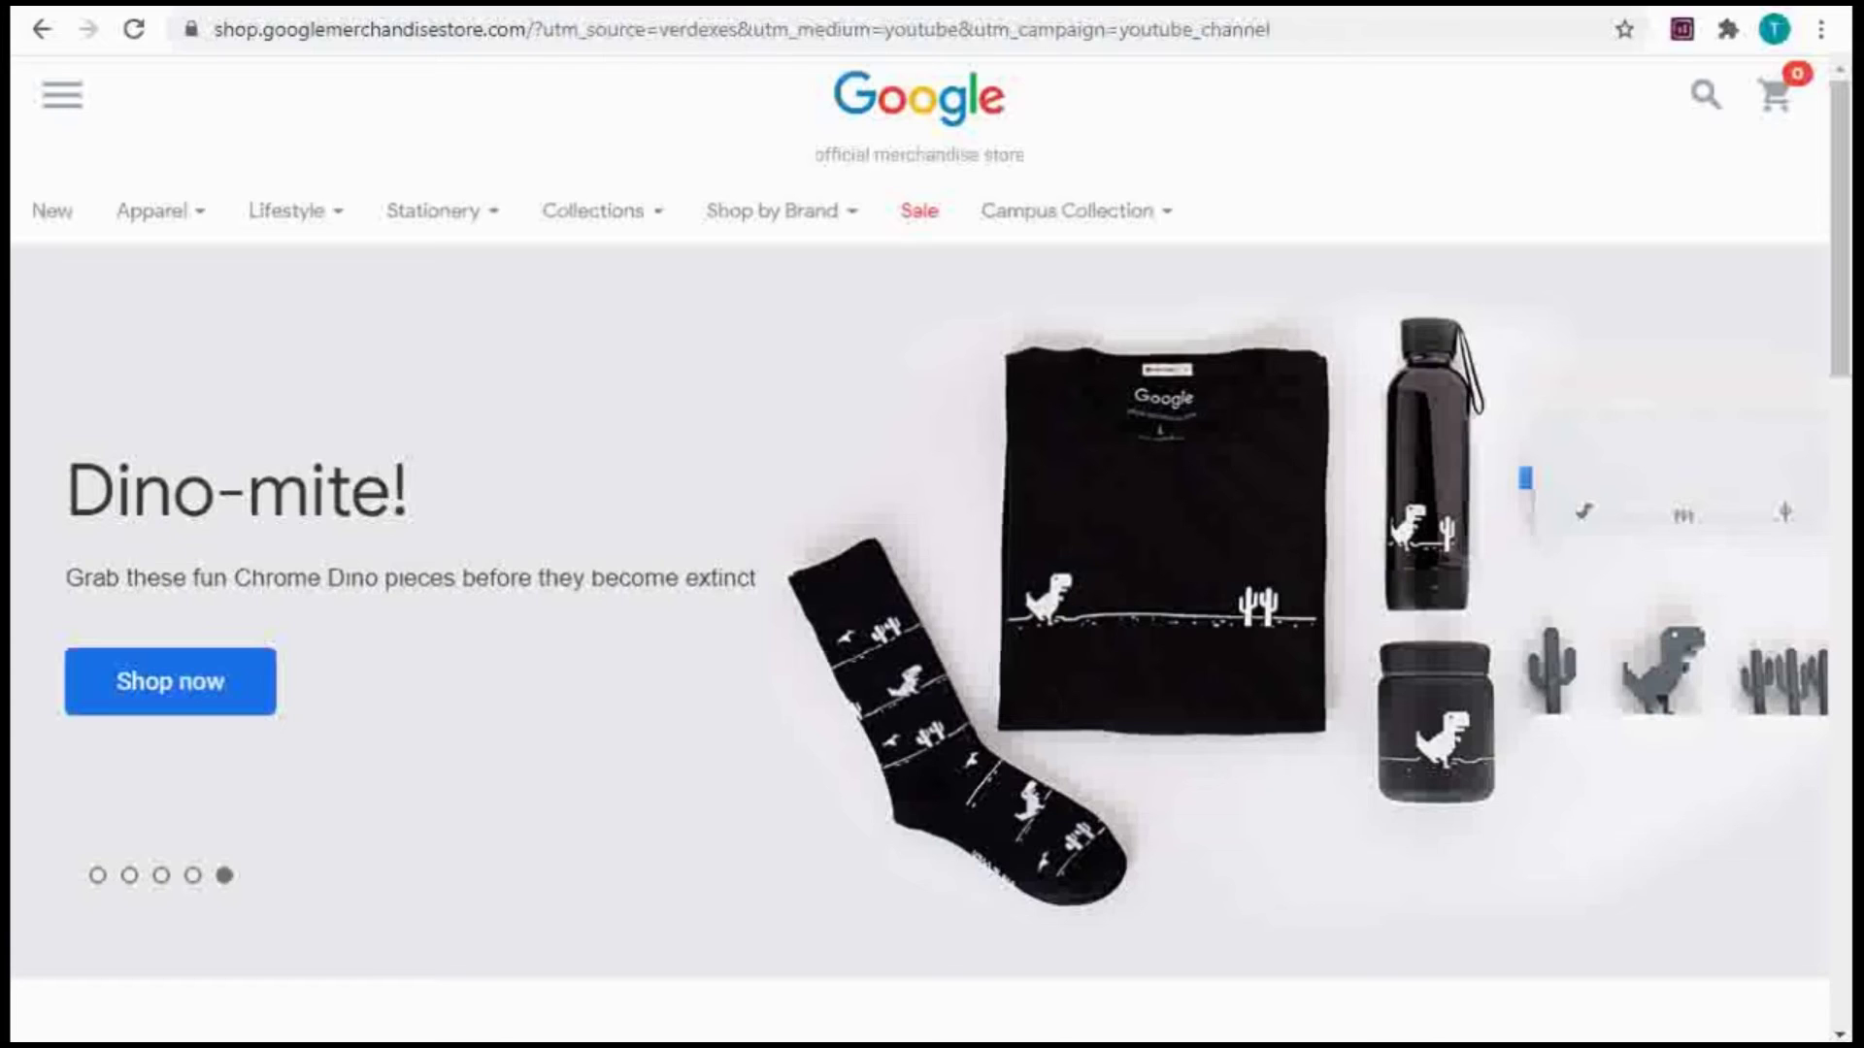
{"action": "key", "text": "alt+Tab"}
{"action": "left_click", "coordinate": [832, 404]}
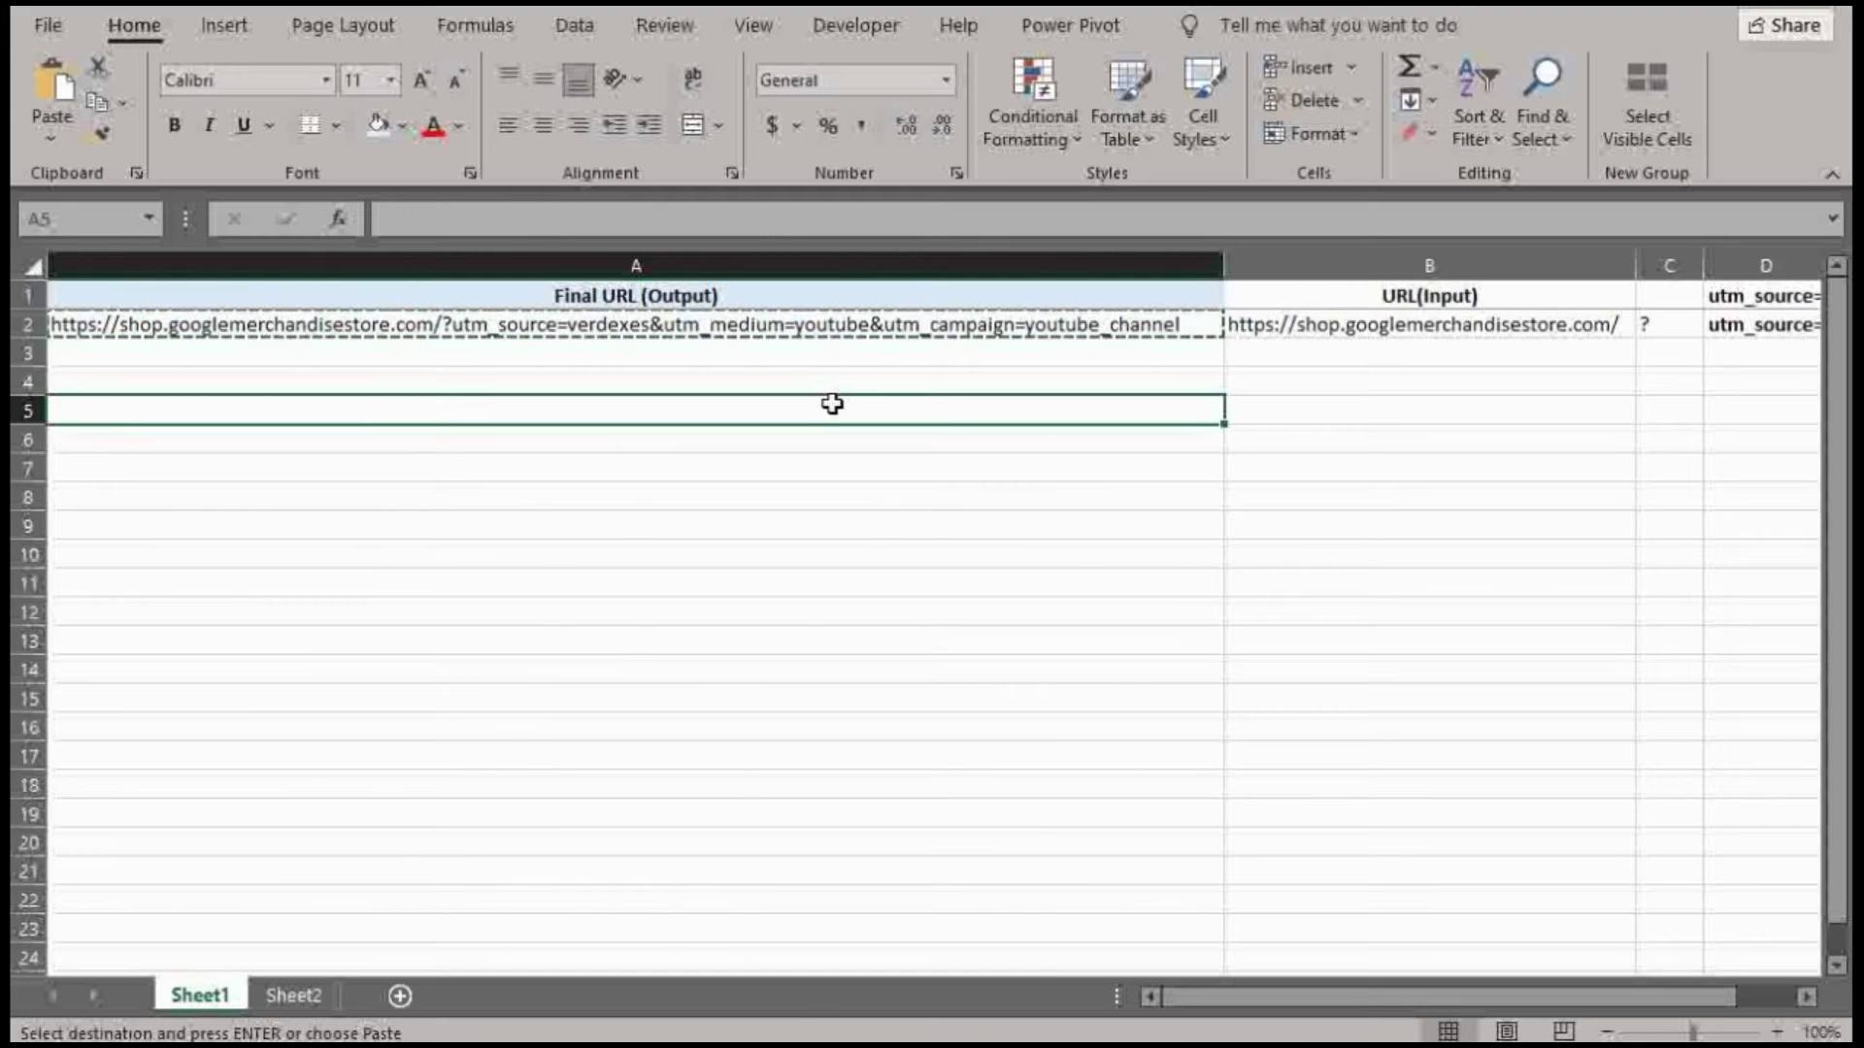
Fill row 2's formula and parameters down across A2:L9 with Ctrl+D
{"action": "key", "text": "Escape"}
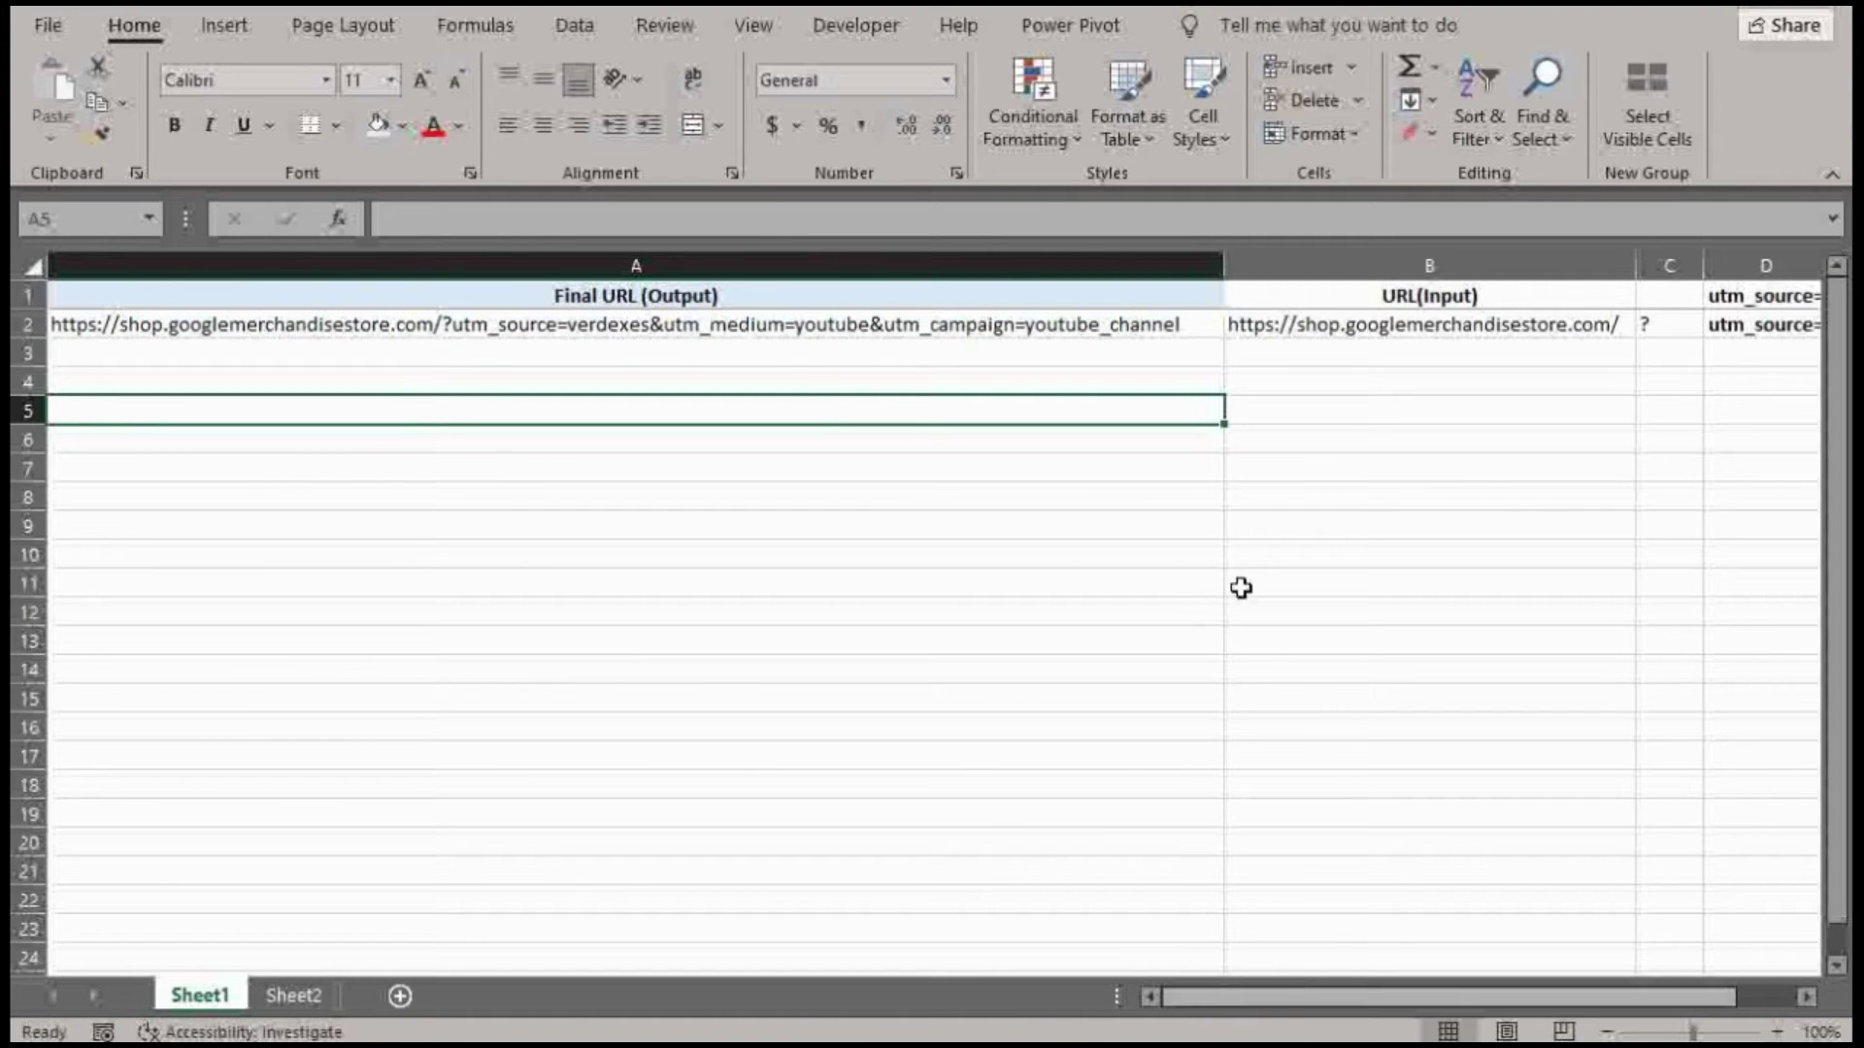
{"action": "left_click_drag", "start_coordinate": [1135, 323], "coordinate": [1135, 496]}
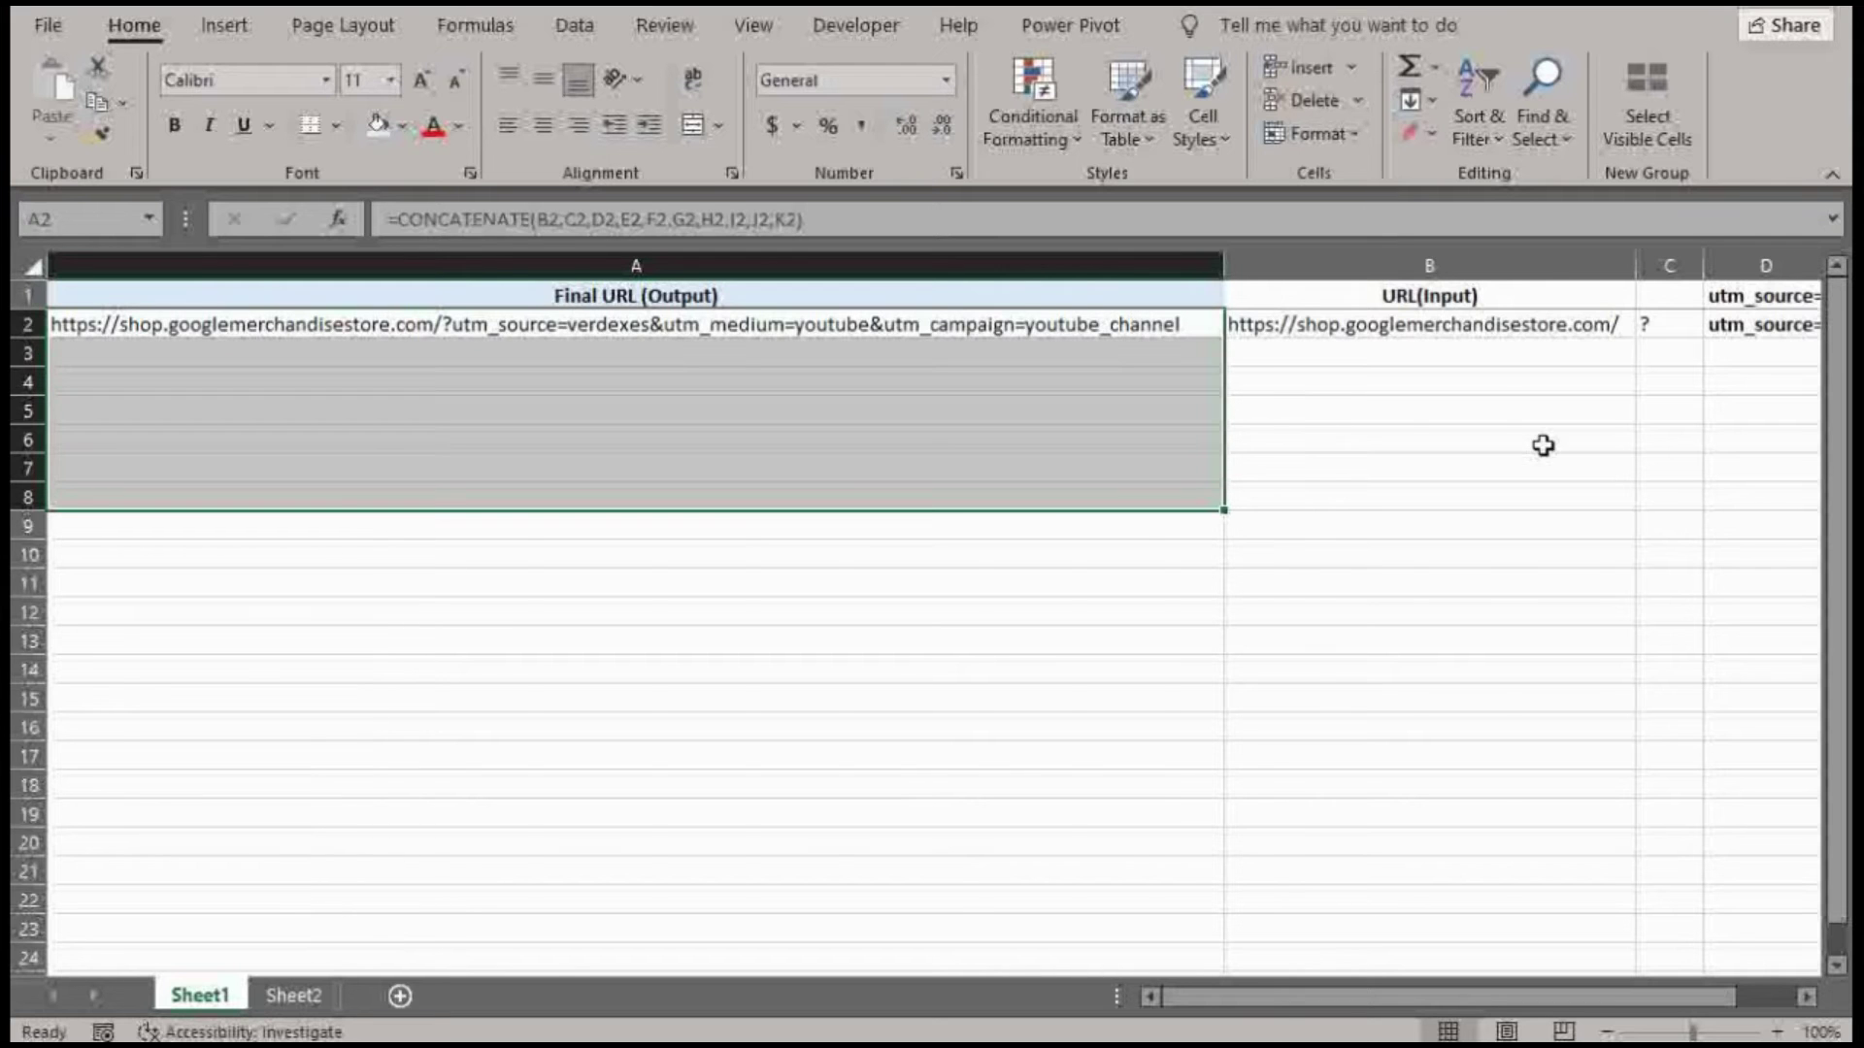
{"action": "left_click_drag", "start_coordinate": [1276, 998], "coordinate": [1460, 998]}
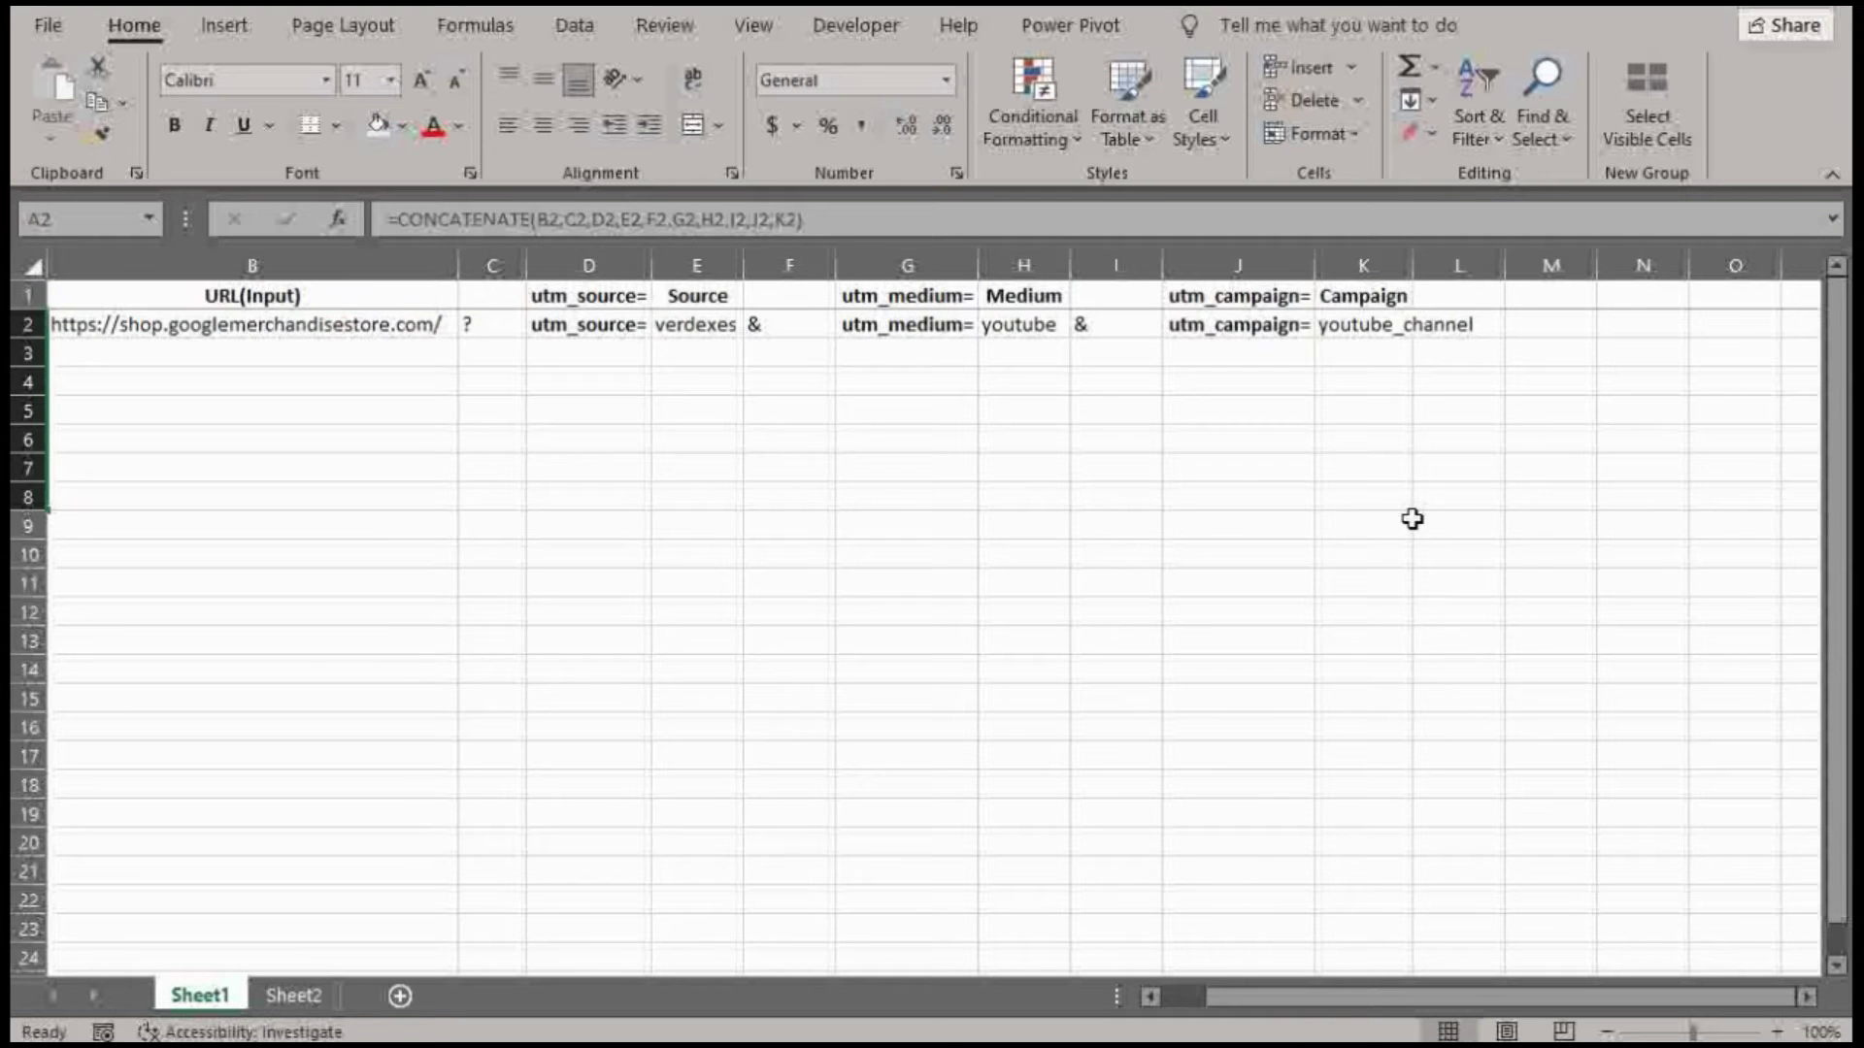
{"action": "left_click", "coordinate": [1435, 523], "text": "shift"}
{"action": "key", "text": "ctrl+d"}
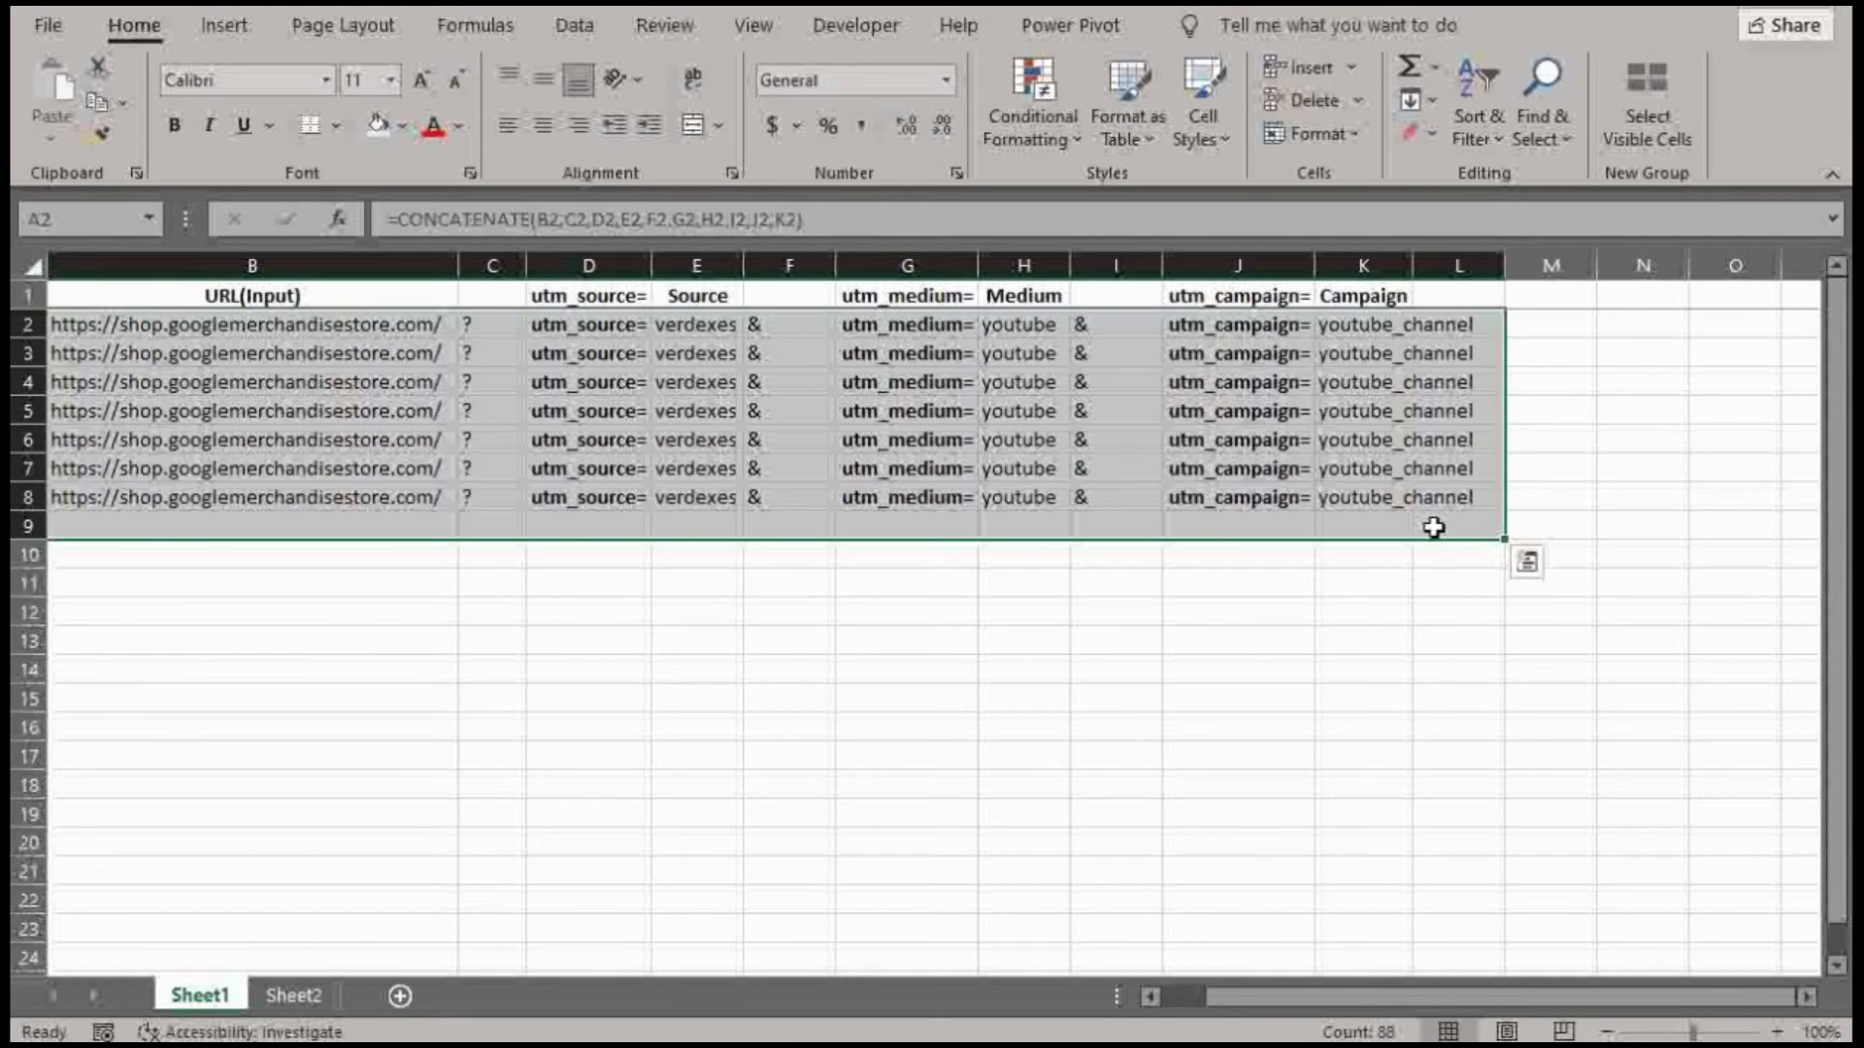
Scroll across and step through row 6's parameter cells to review the filled values
{"action": "left_click", "coordinate": [907, 497]}
{"action": "left_click_drag", "start_coordinate": [1444, 999], "coordinate": [1401, 1000]}
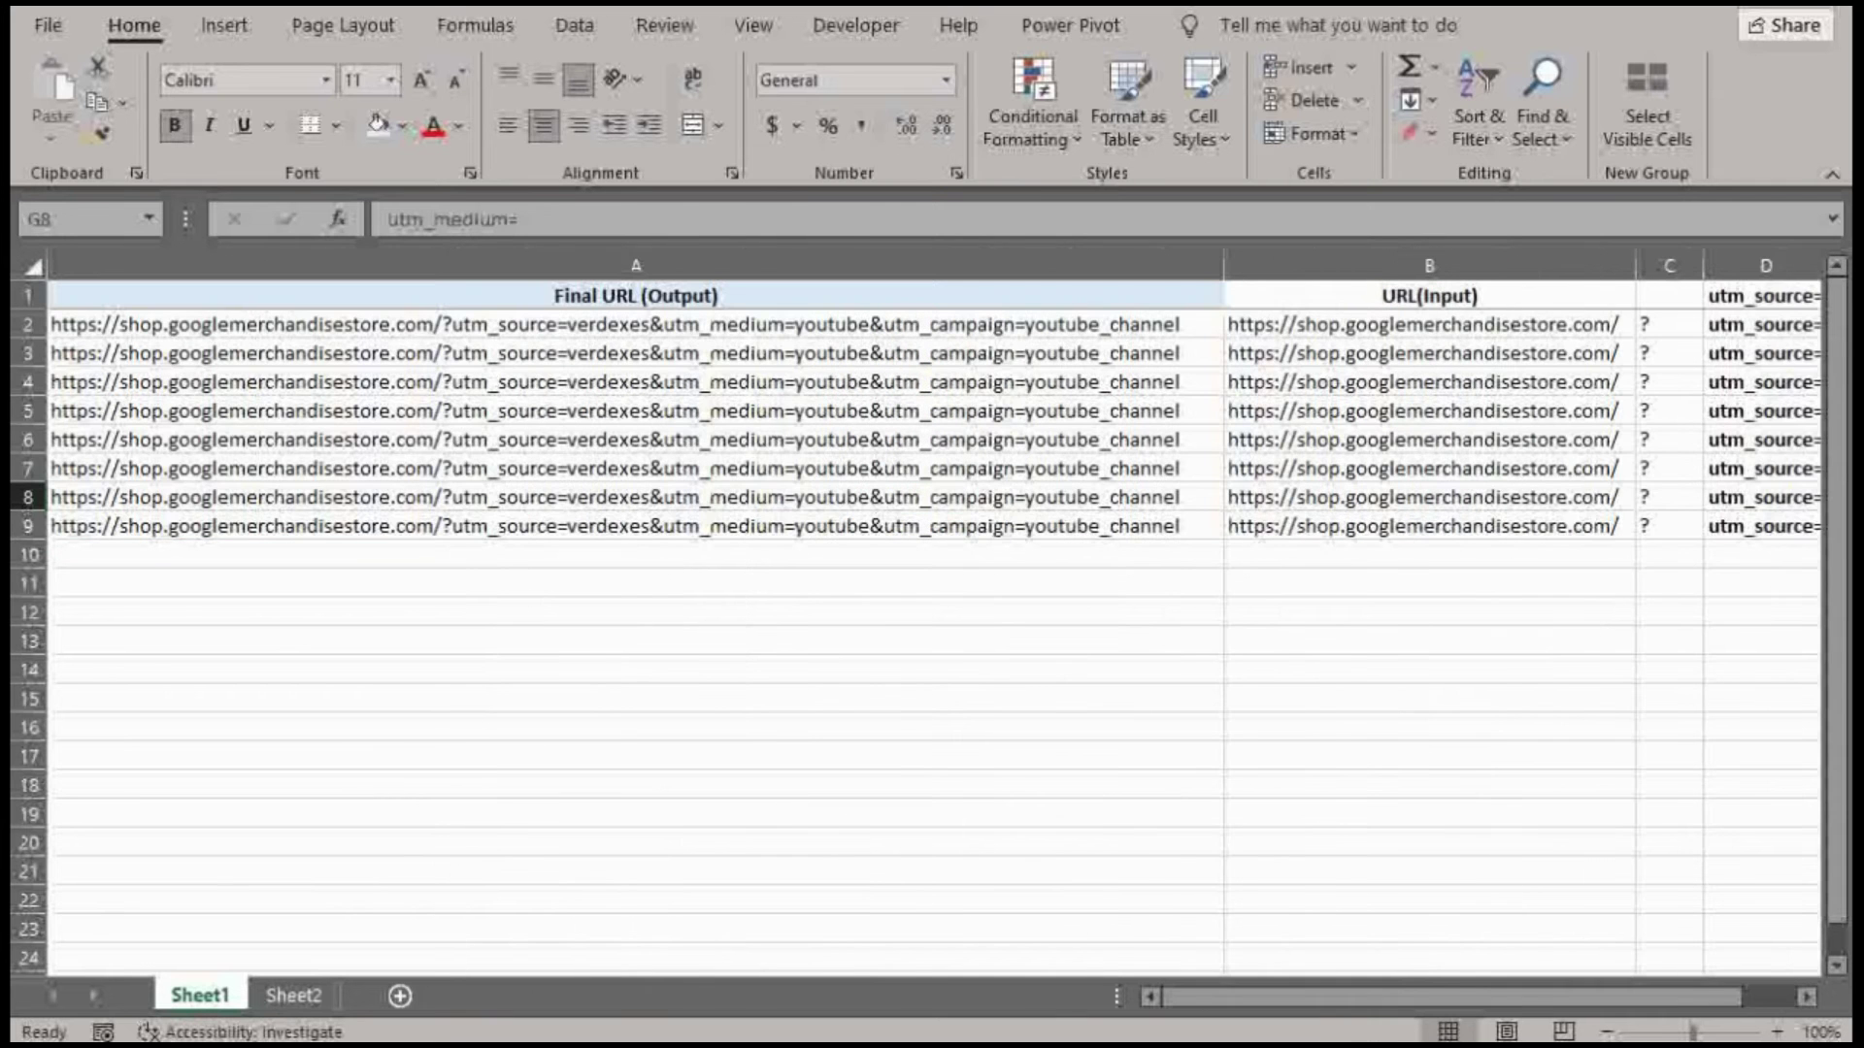
{"action": "left_click", "coordinate": [1667, 443]}
{"action": "key", "text": "Right"}
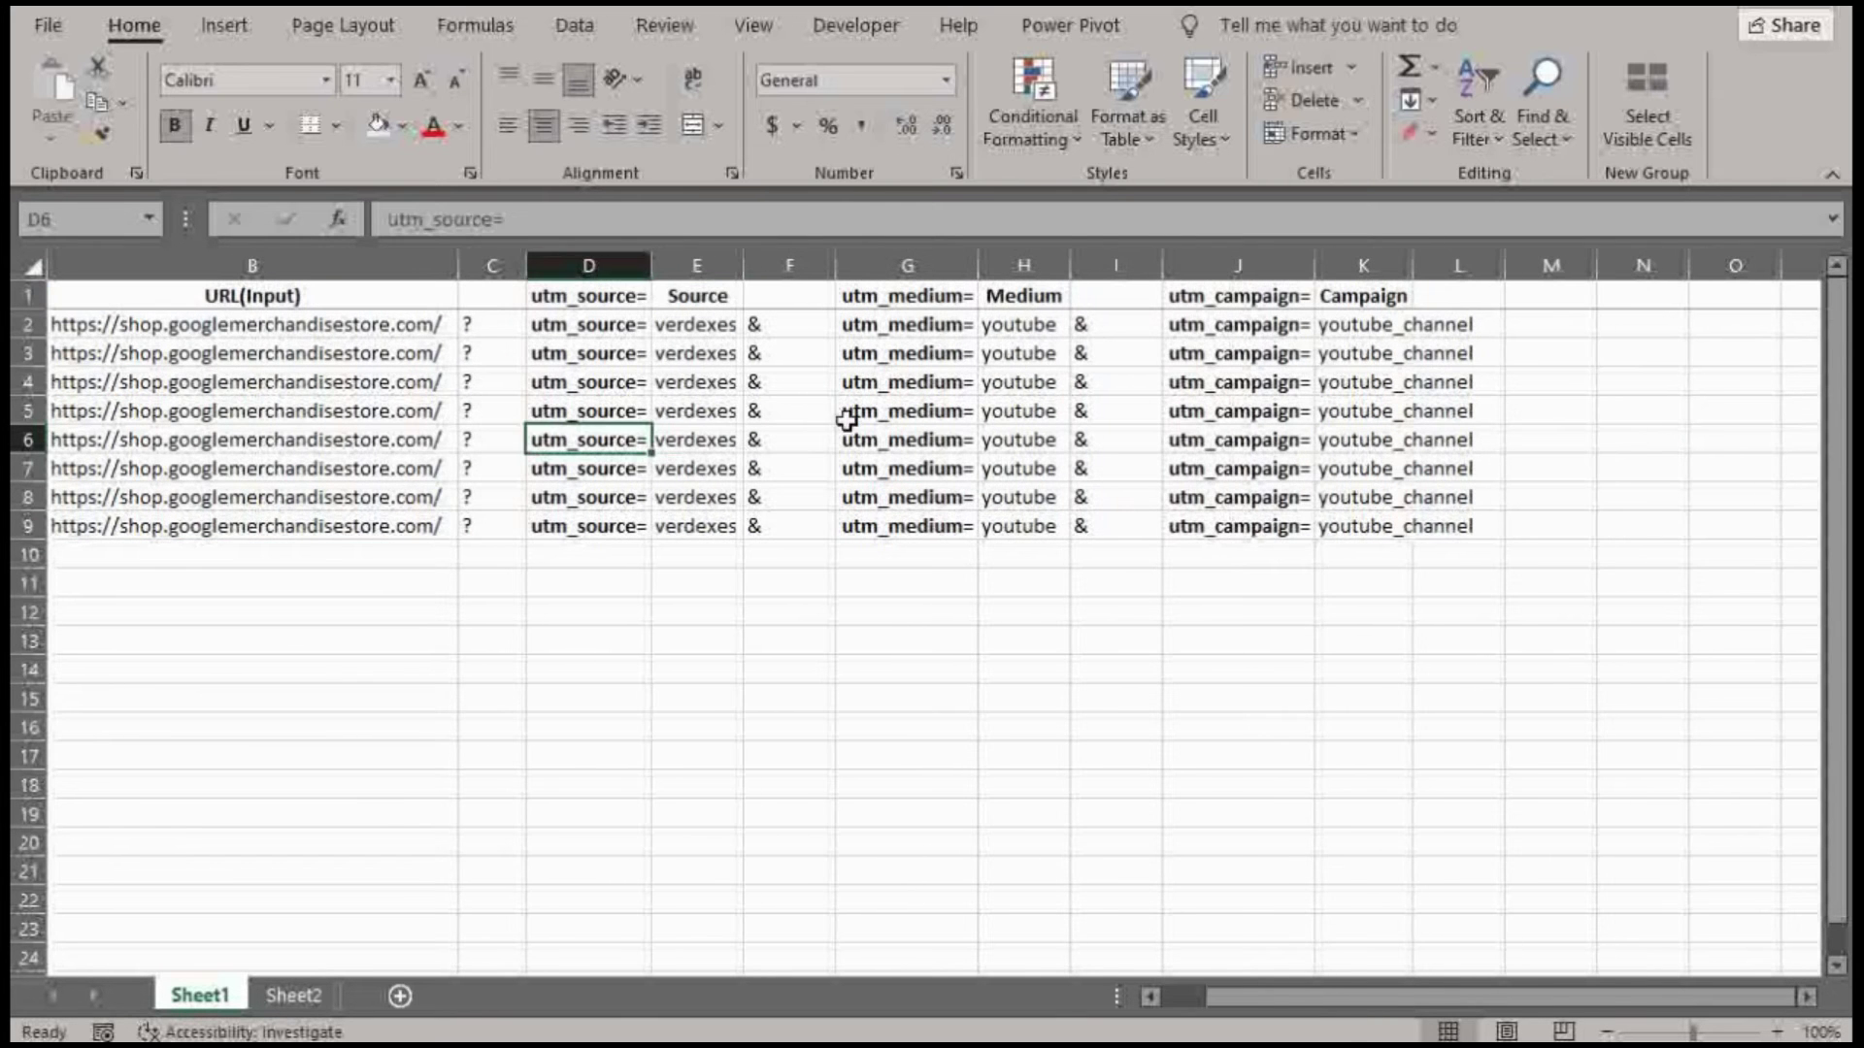
Enter facebook as row 9's source and paid_social as its medium
{"action": "key", "text": "Right"}
{"action": "left_click", "coordinate": [714, 526]}
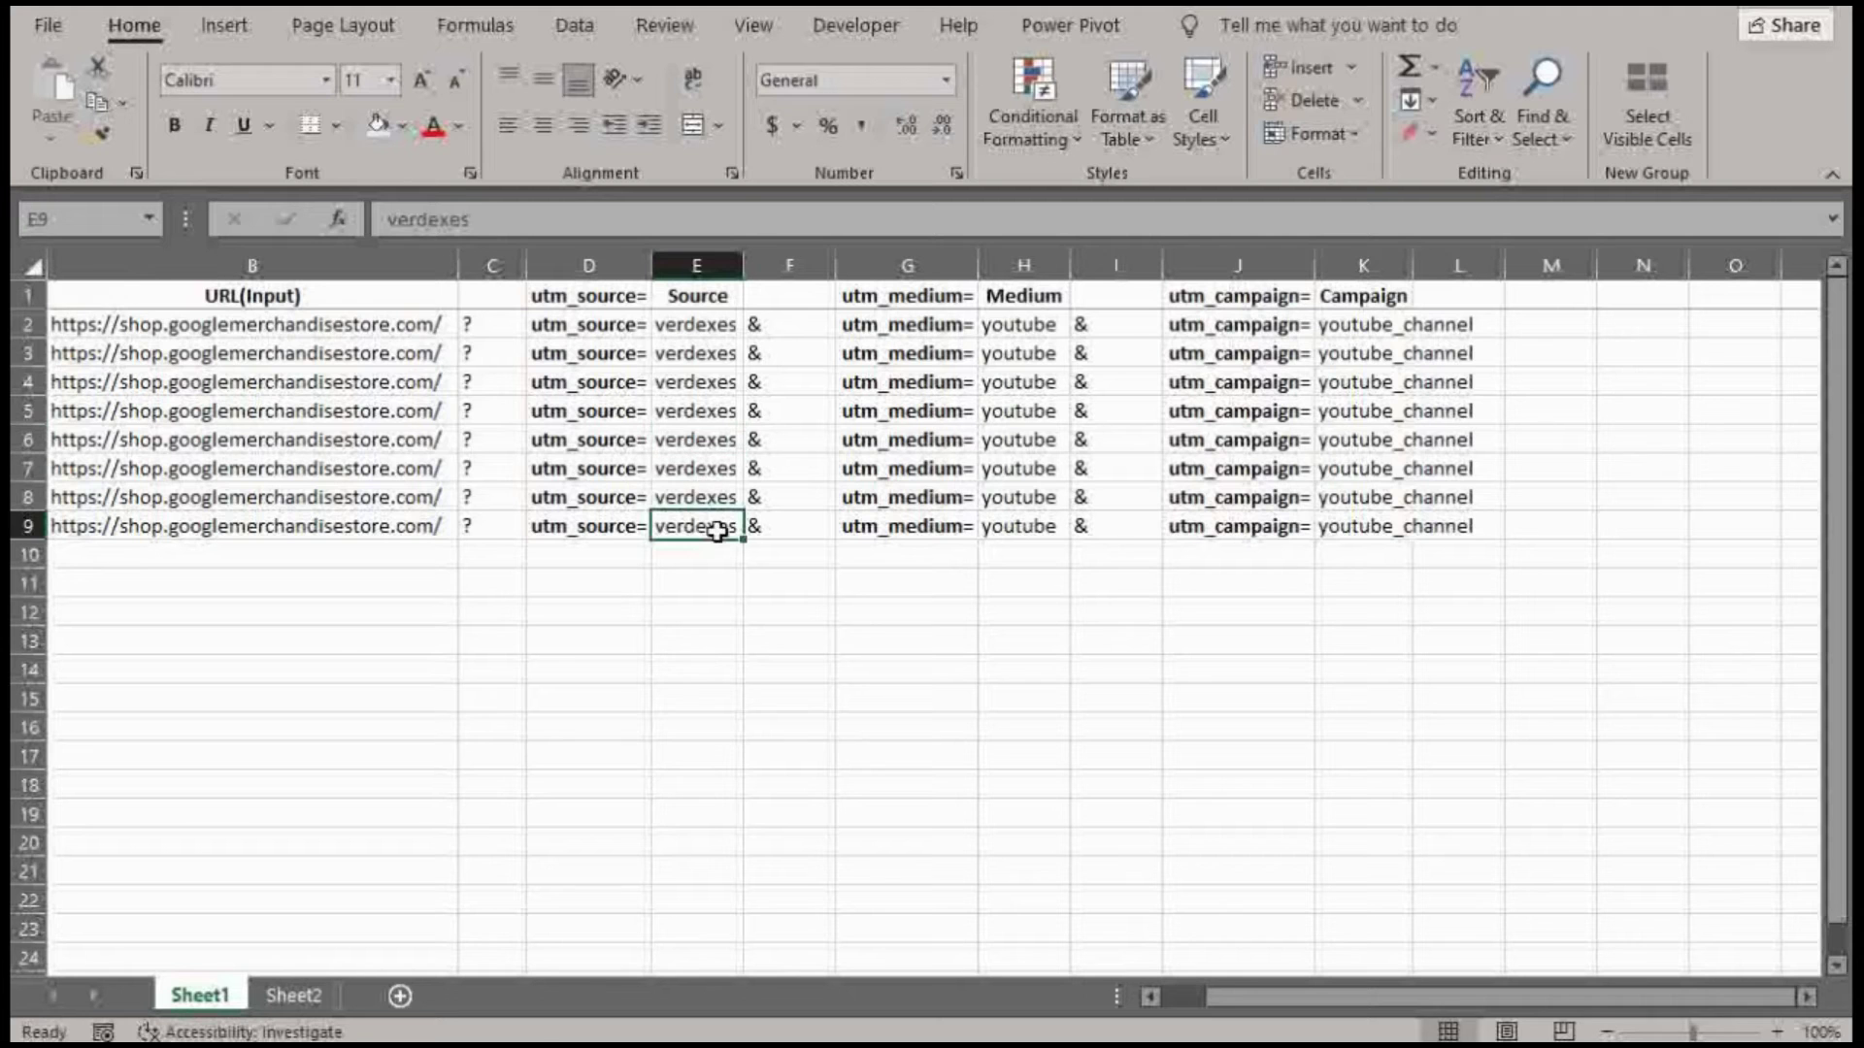
{"action": "type", "text": "facebook"}
{"action": "key", "text": "Right"}
{"action": "key", "text": "Right"}
{"action": "key", "text": "Right"}
{"action": "key", "text": "Right"}
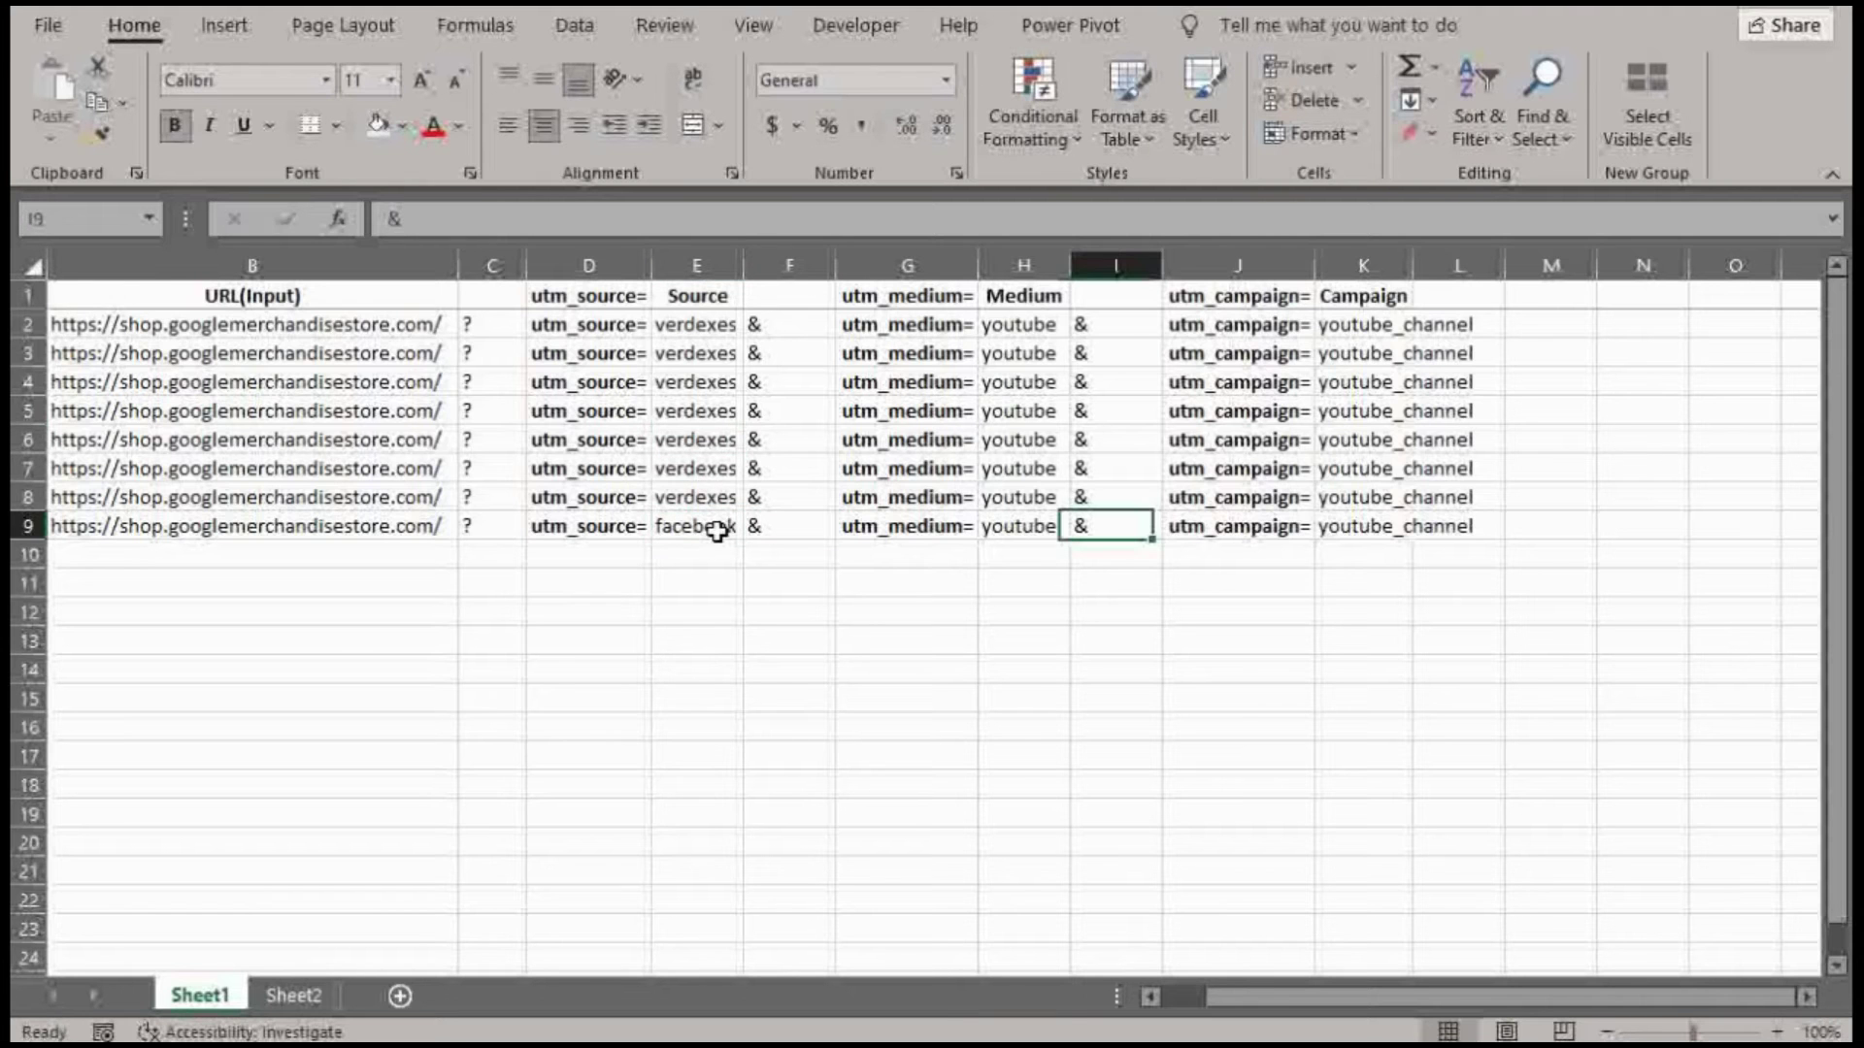
{"action": "key", "text": "Left"}
{"action": "type", "text": "paid_social"}
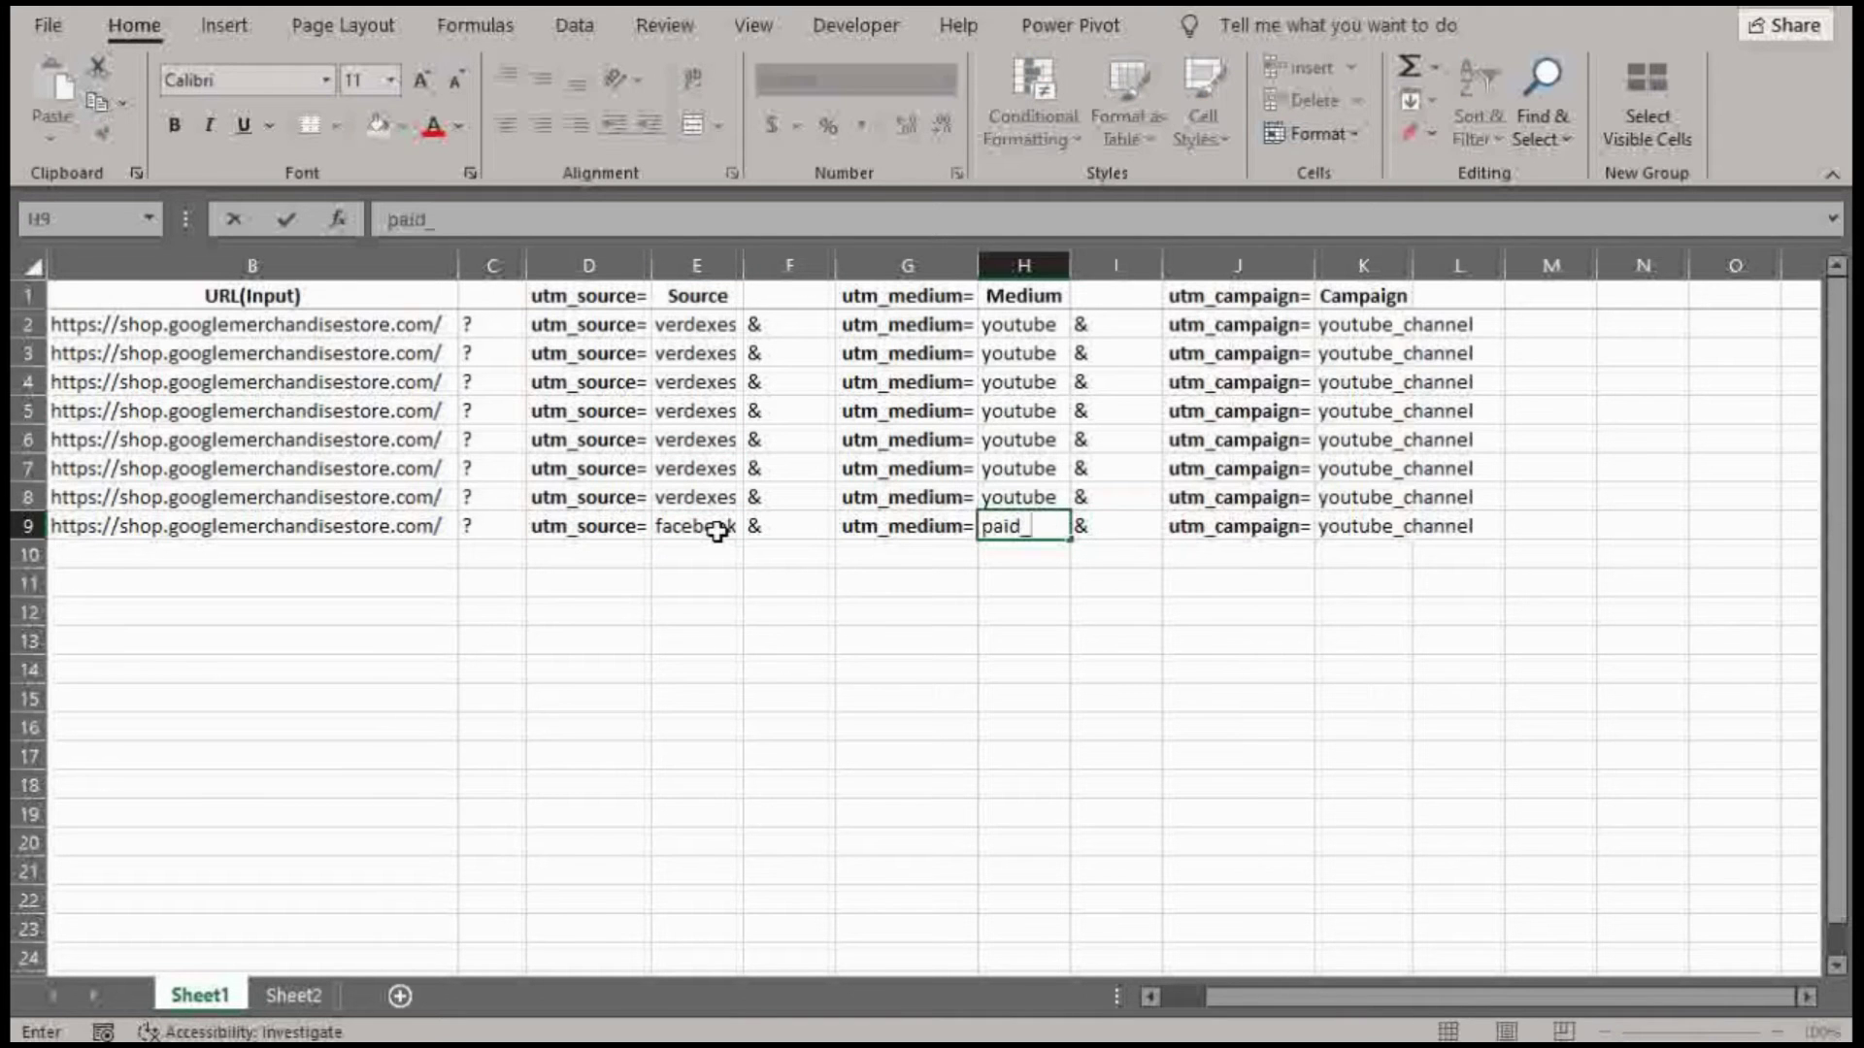
{"action": "key", "text": "Right"}
{"action": "key", "text": "Right"}
{"action": "key", "text": "Right"}
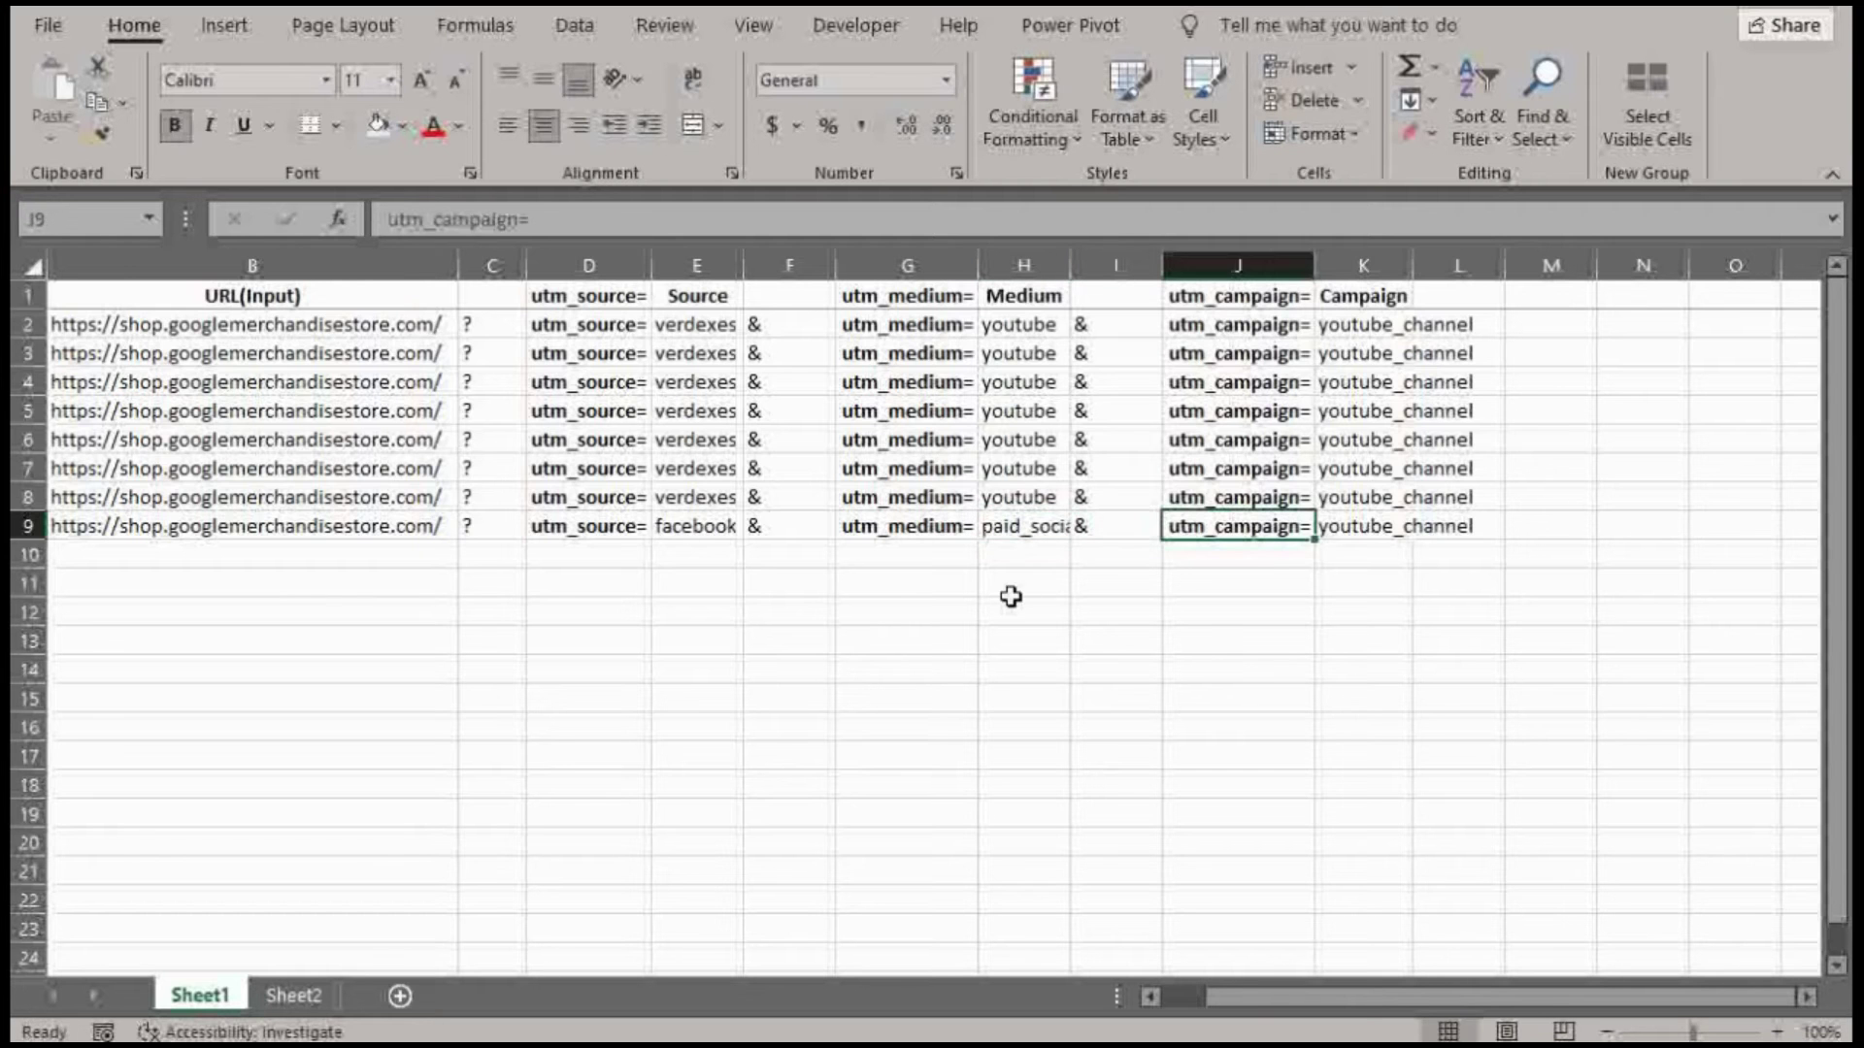
Autofit column H and check the updated facebook/paid_social URL in A9
{"action": "double_click", "coordinate": [1069, 265]}
{"action": "left_click_drag", "start_coordinate": [1443, 998], "coordinate": [1401, 997]}
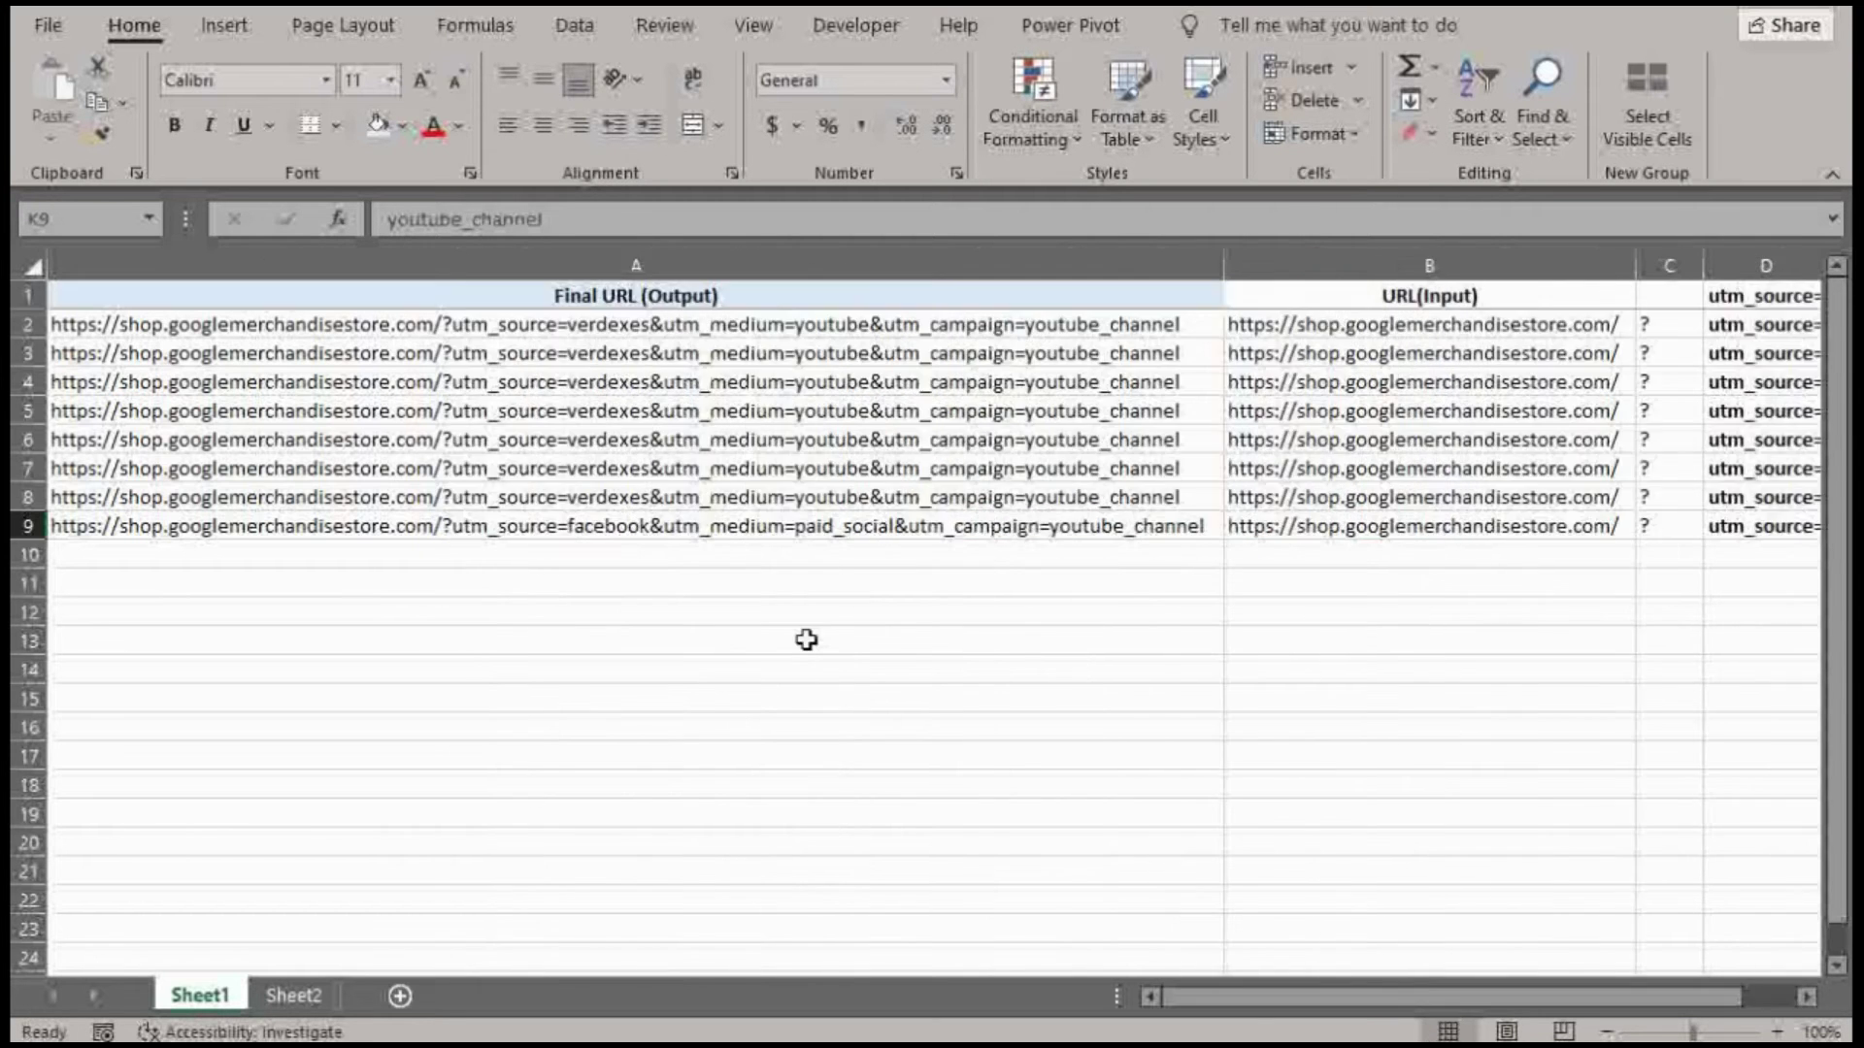
{"action": "left_click", "coordinate": [650, 537]}
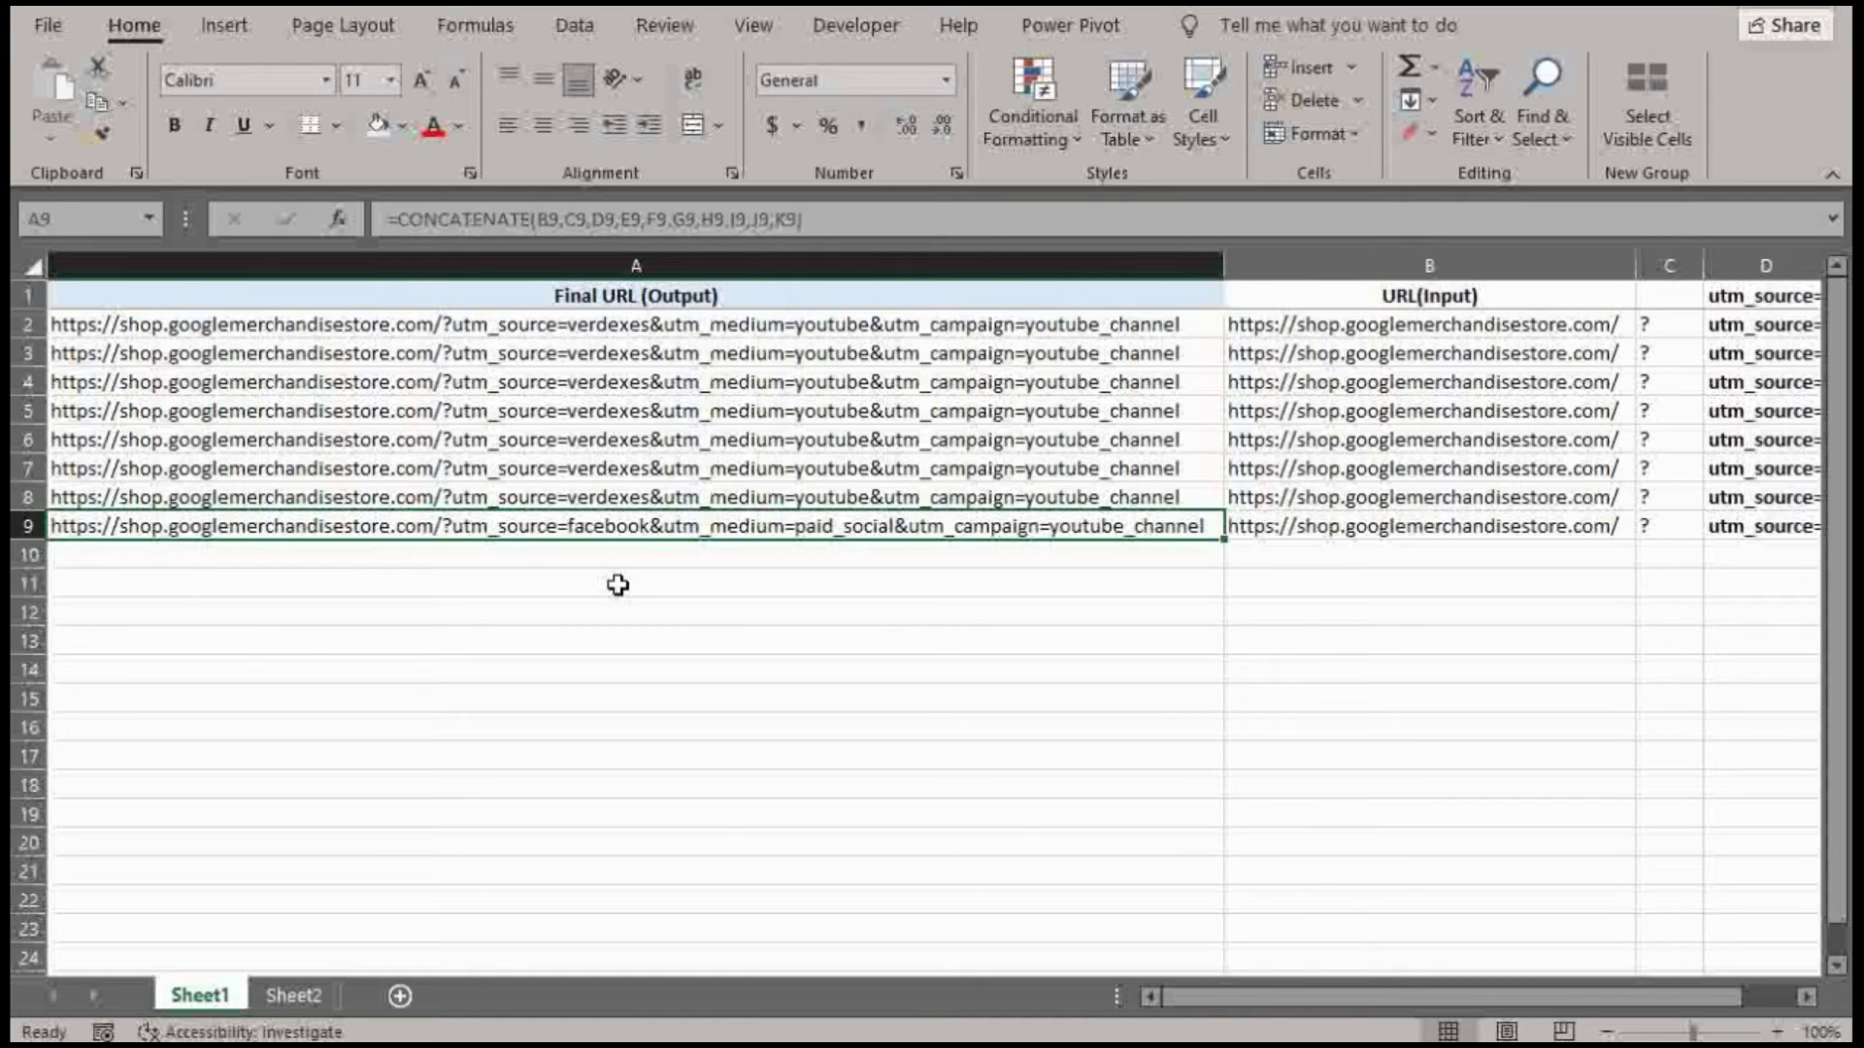
{"action": "left_click", "coordinate": [1342, 583]}
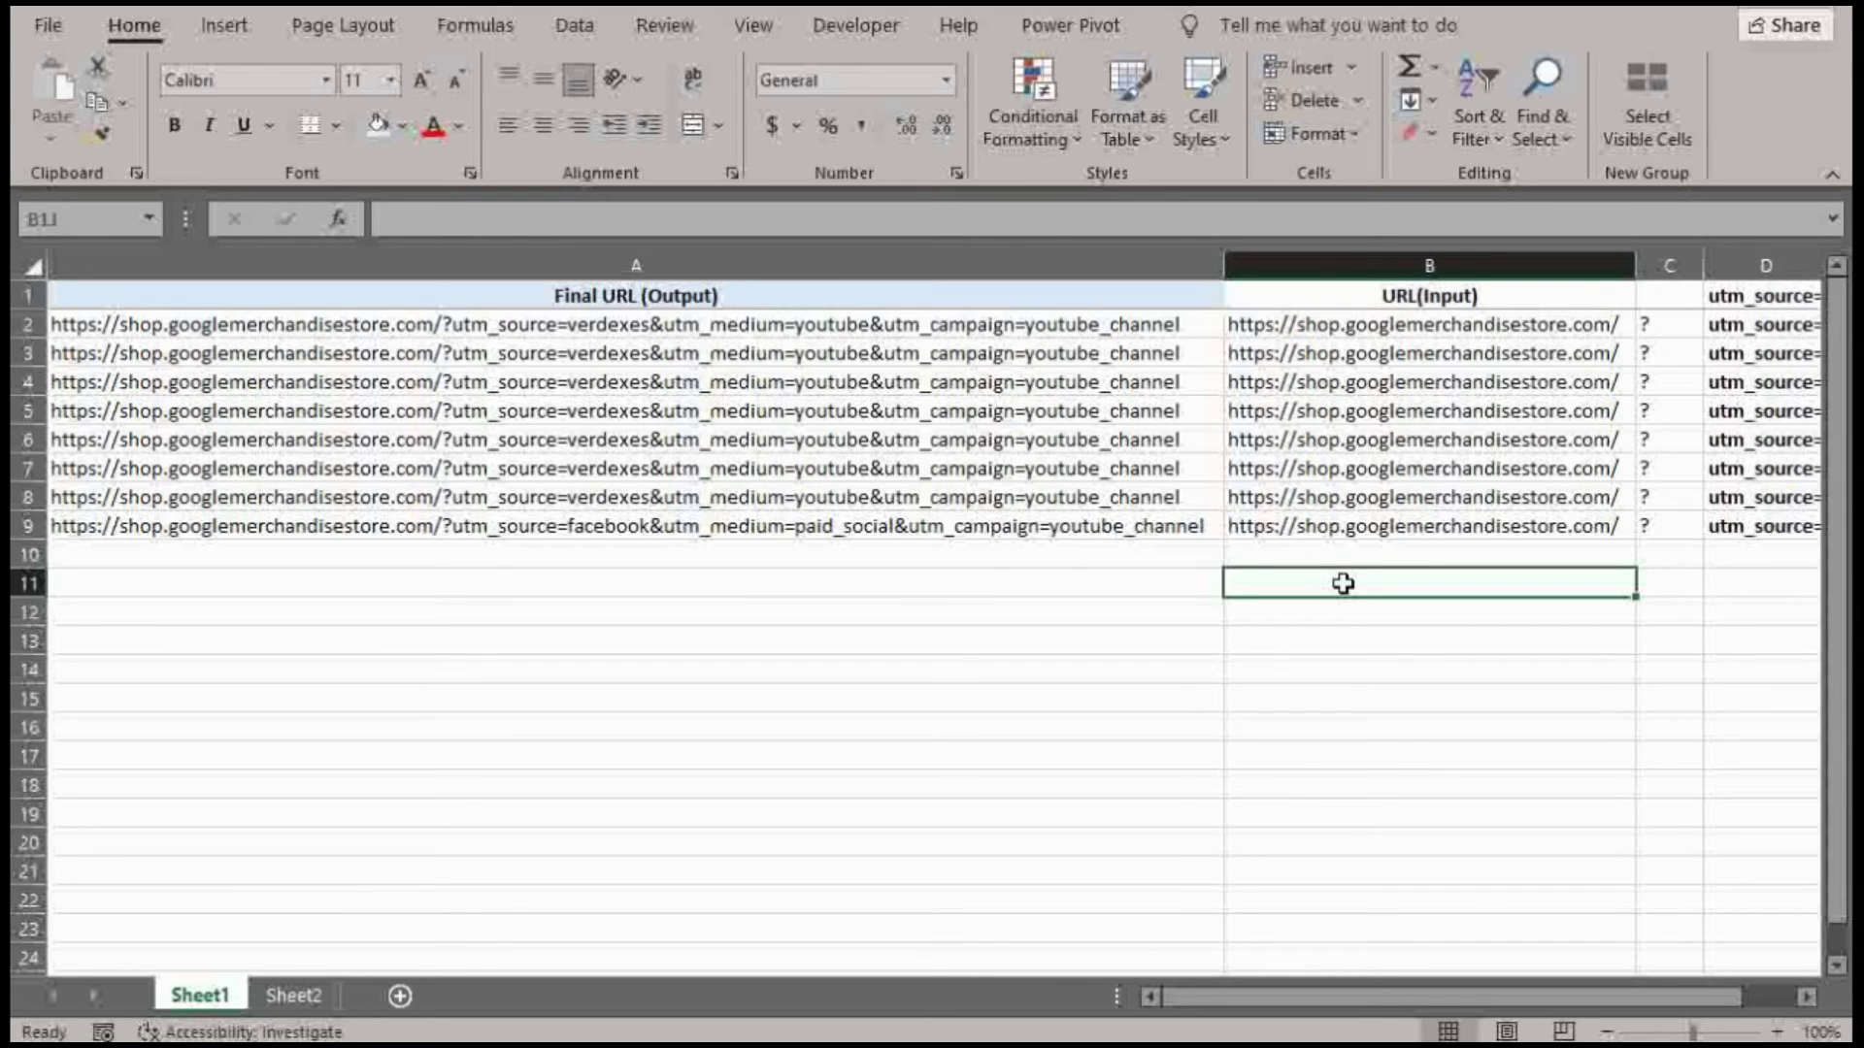
{"action": "left_click_drag", "start_coordinate": [1551, 995], "coordinate": [1592, 990]}
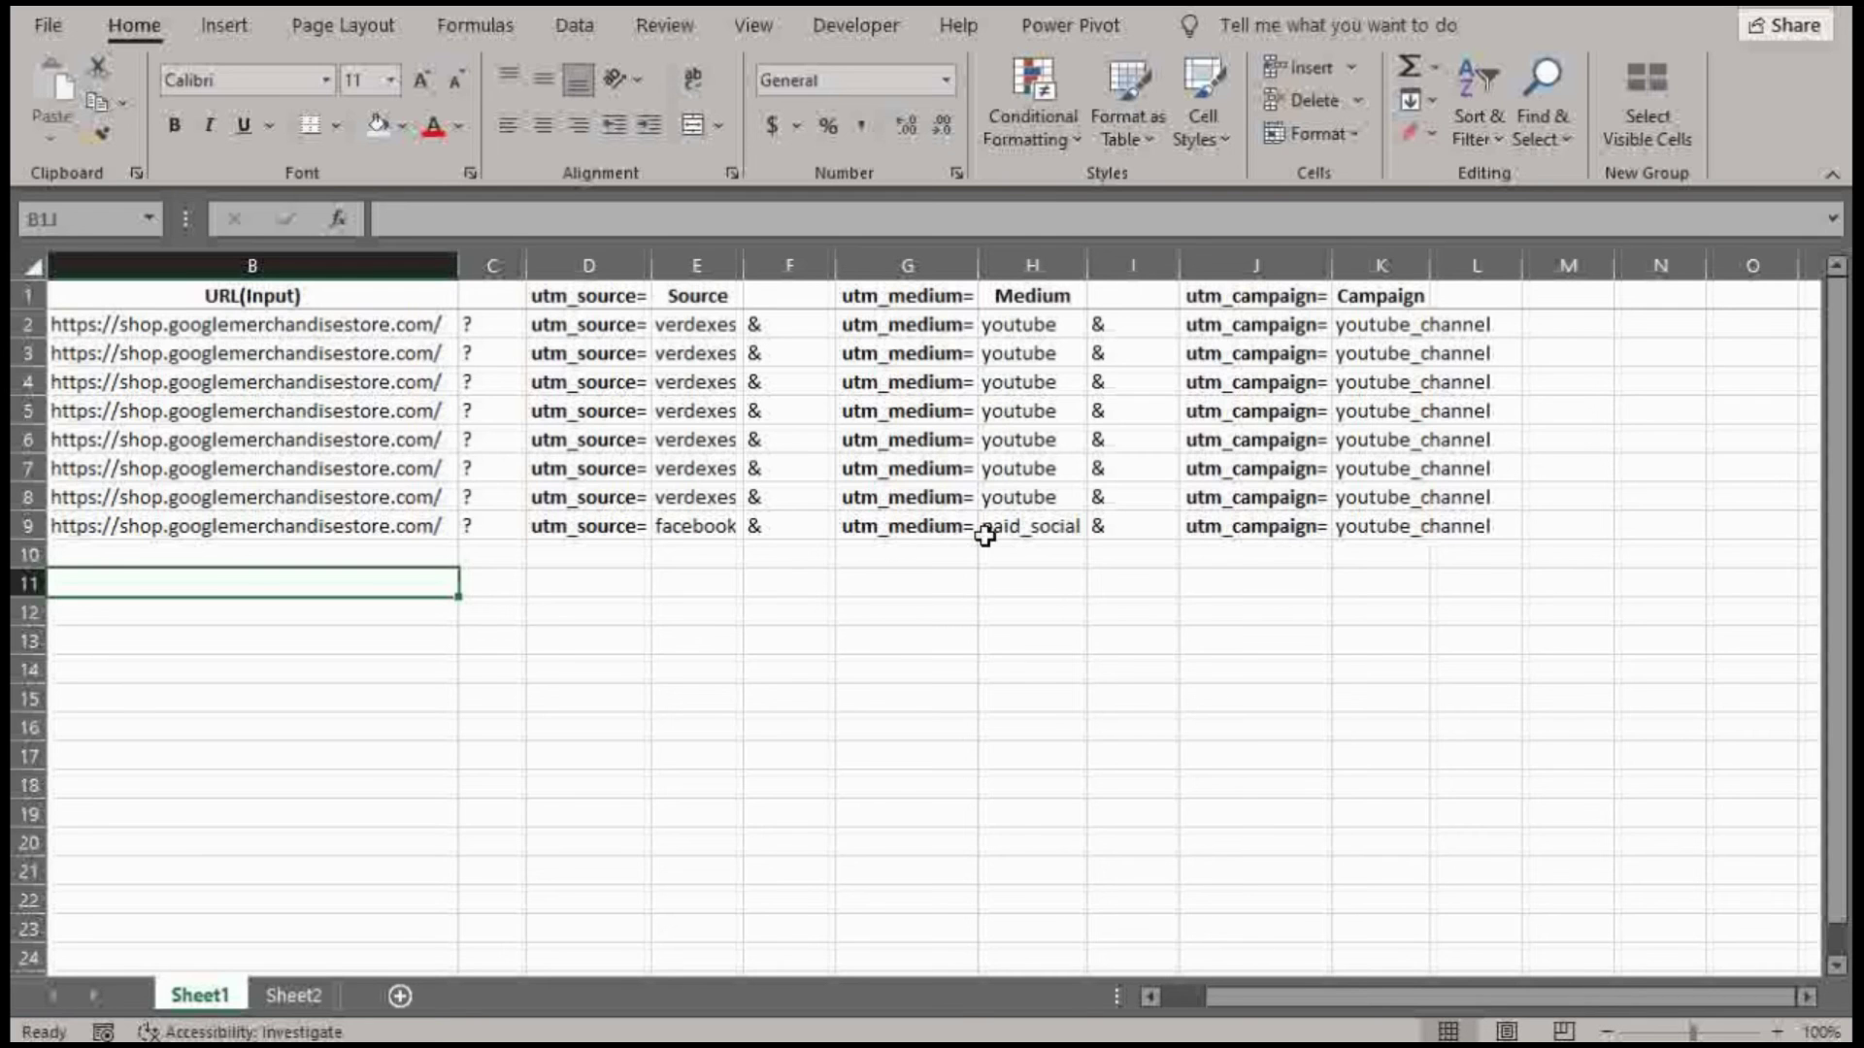
{"action": "left_click", "coordinate": [1036, 526]}
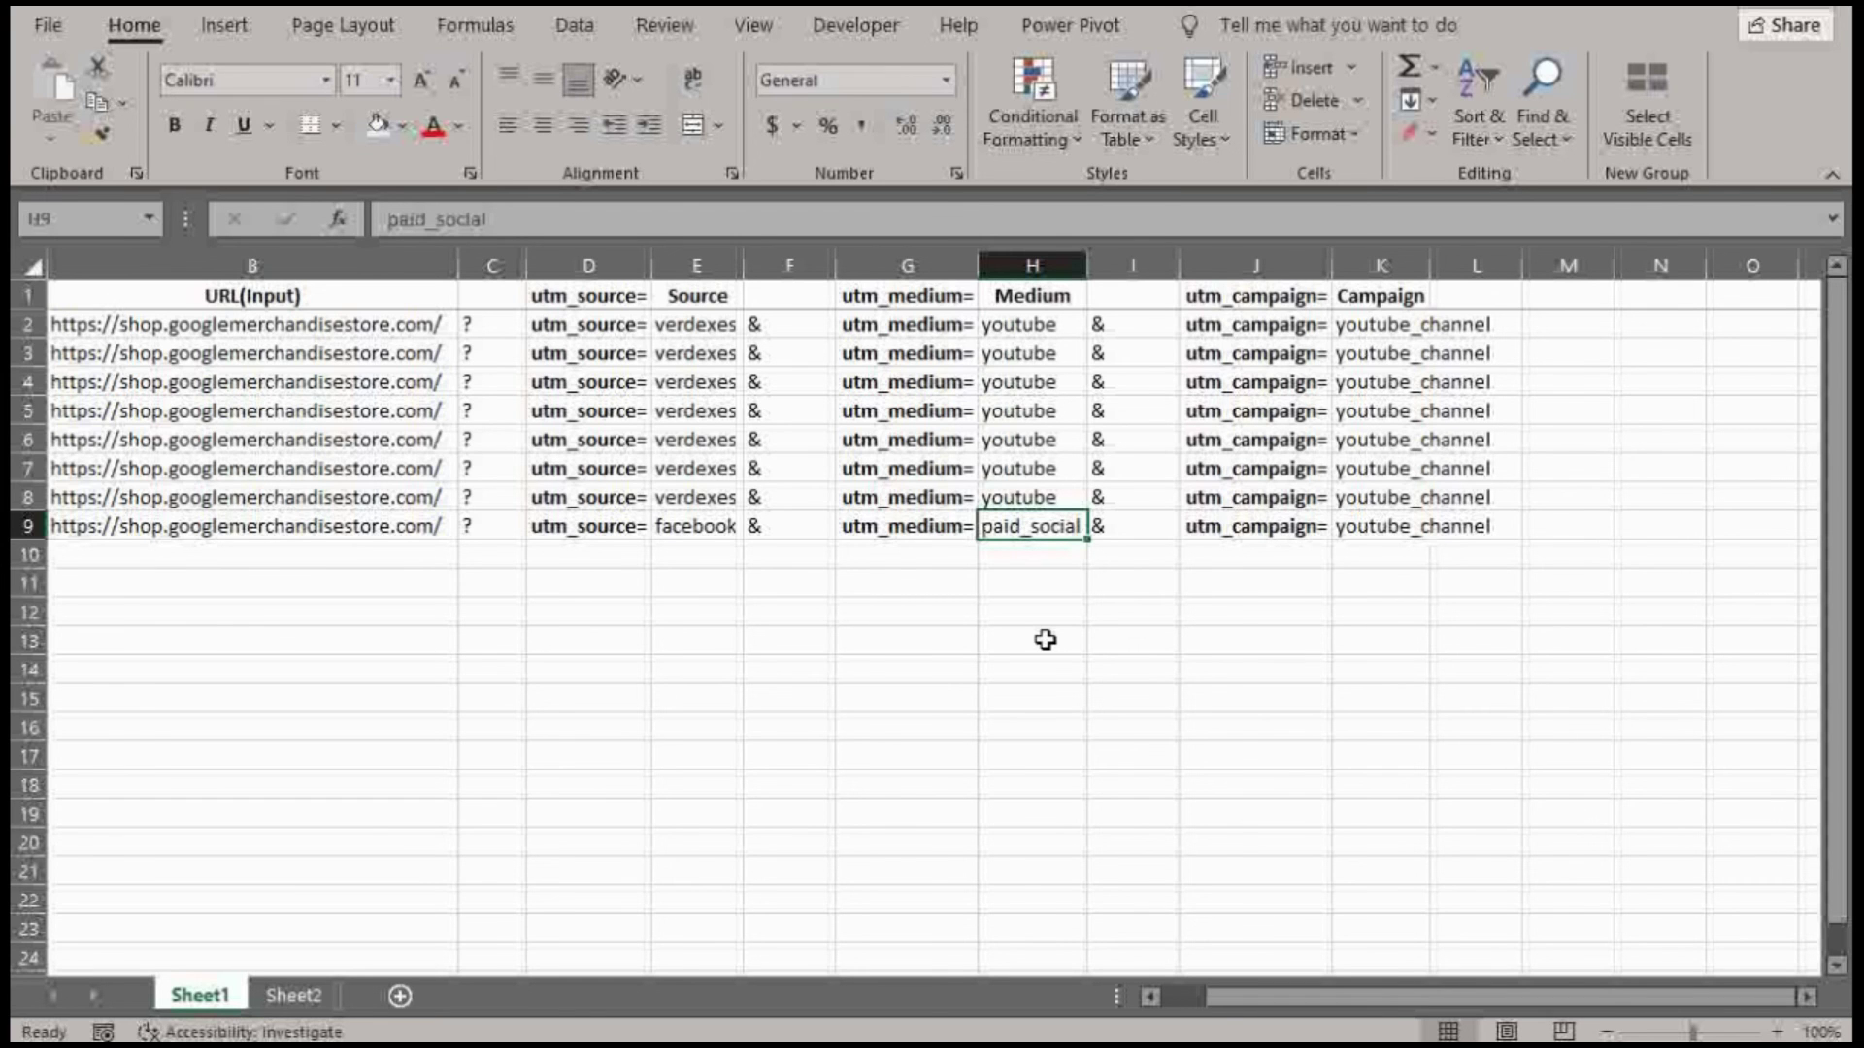
{"action": "left_click_drag", "start_coordinate": [1371, 997], "coordinate": [1334, 1029]}
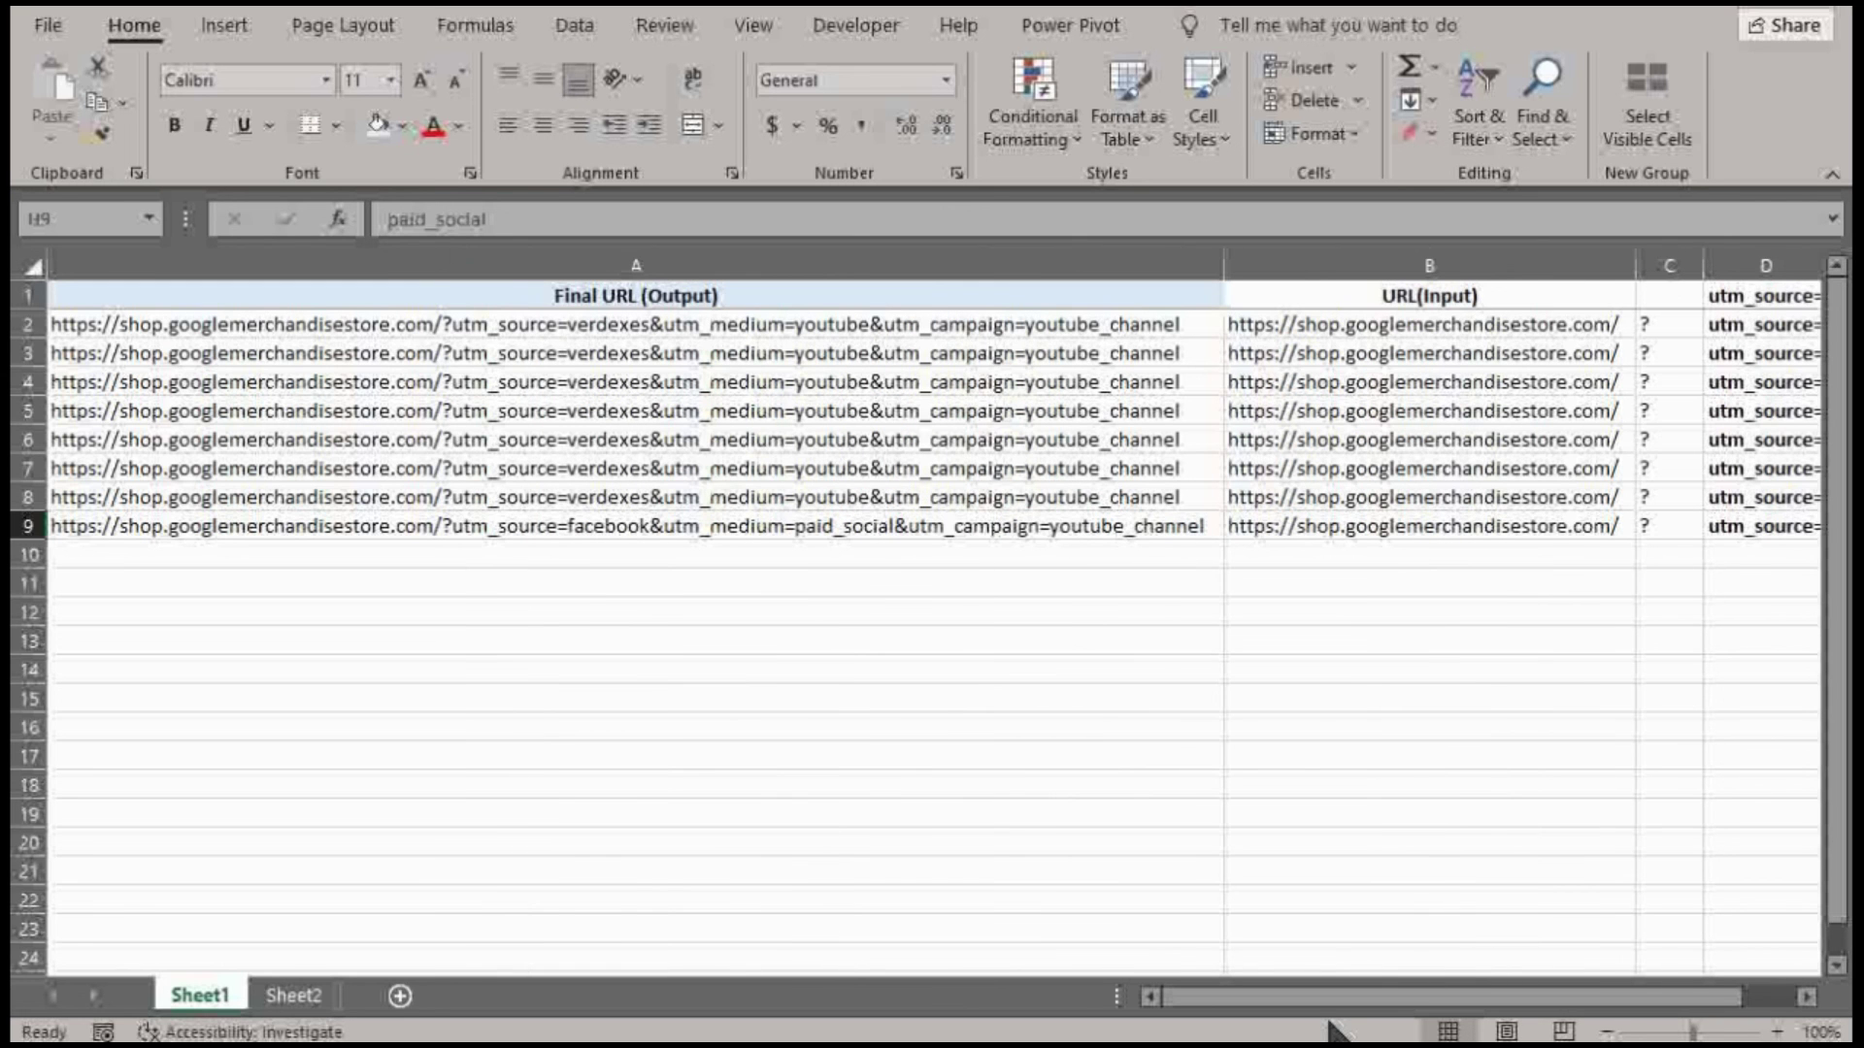